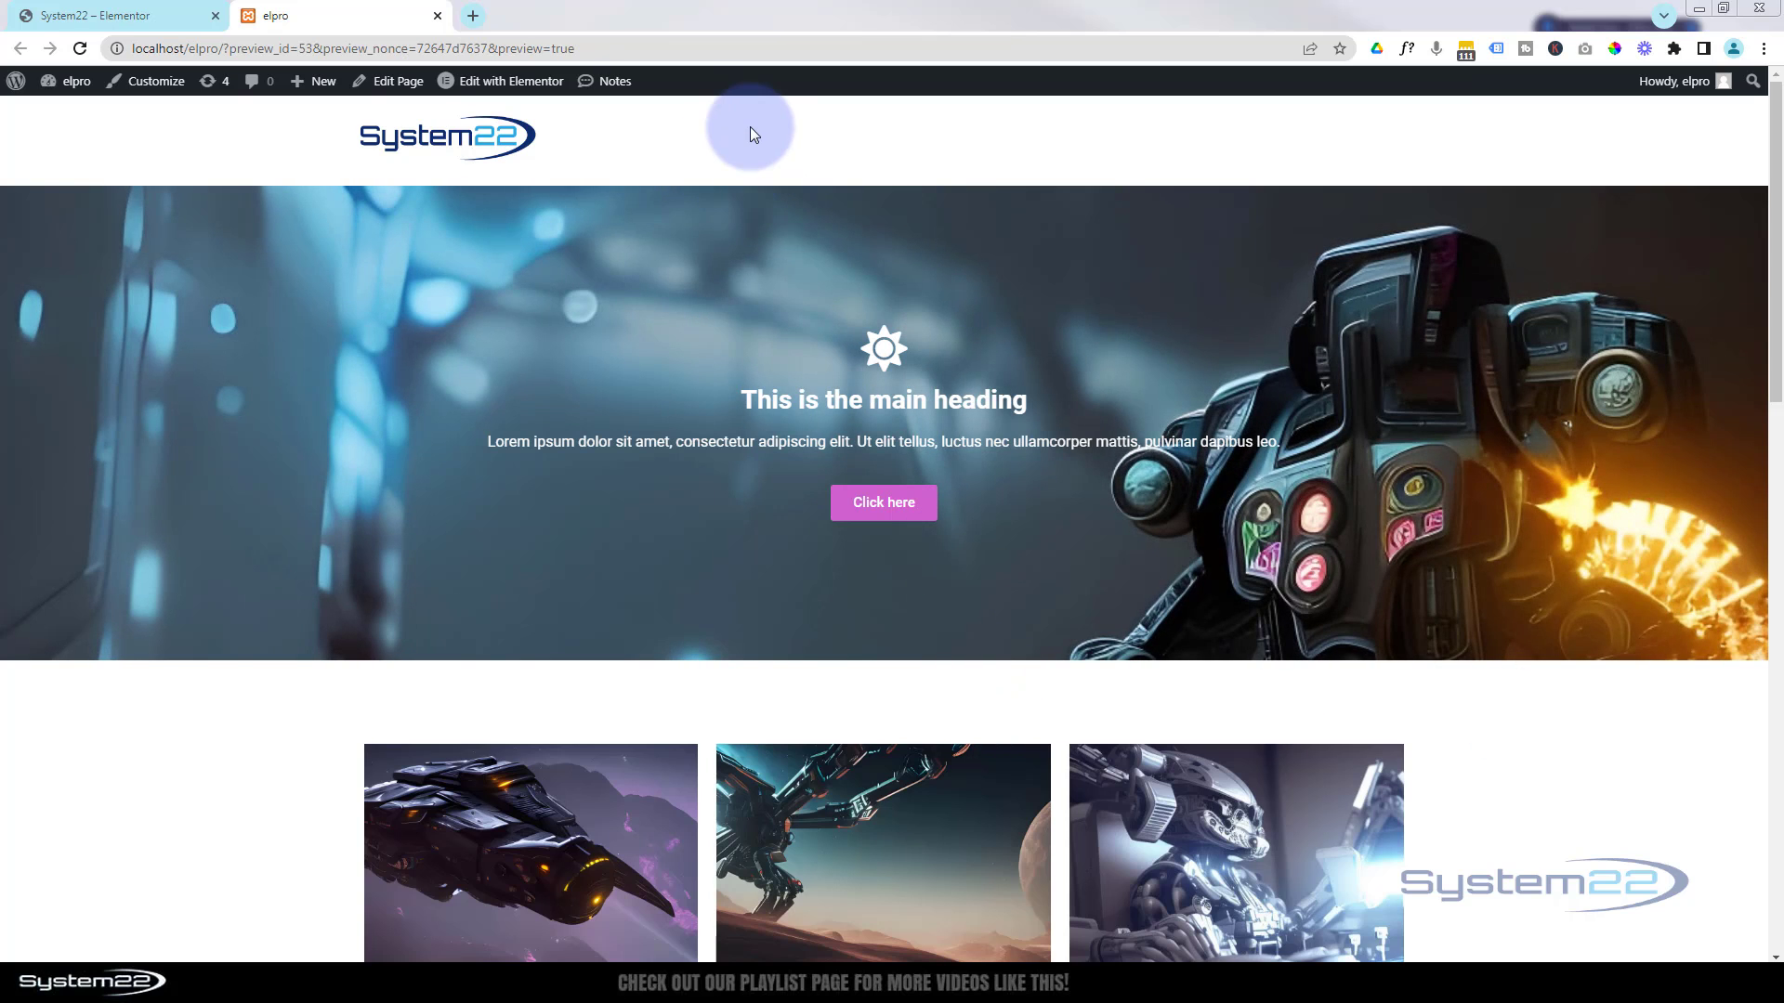
Compare the live System22 Elementor site with the local elpro site, ending on the elpro site
click(121, 16)
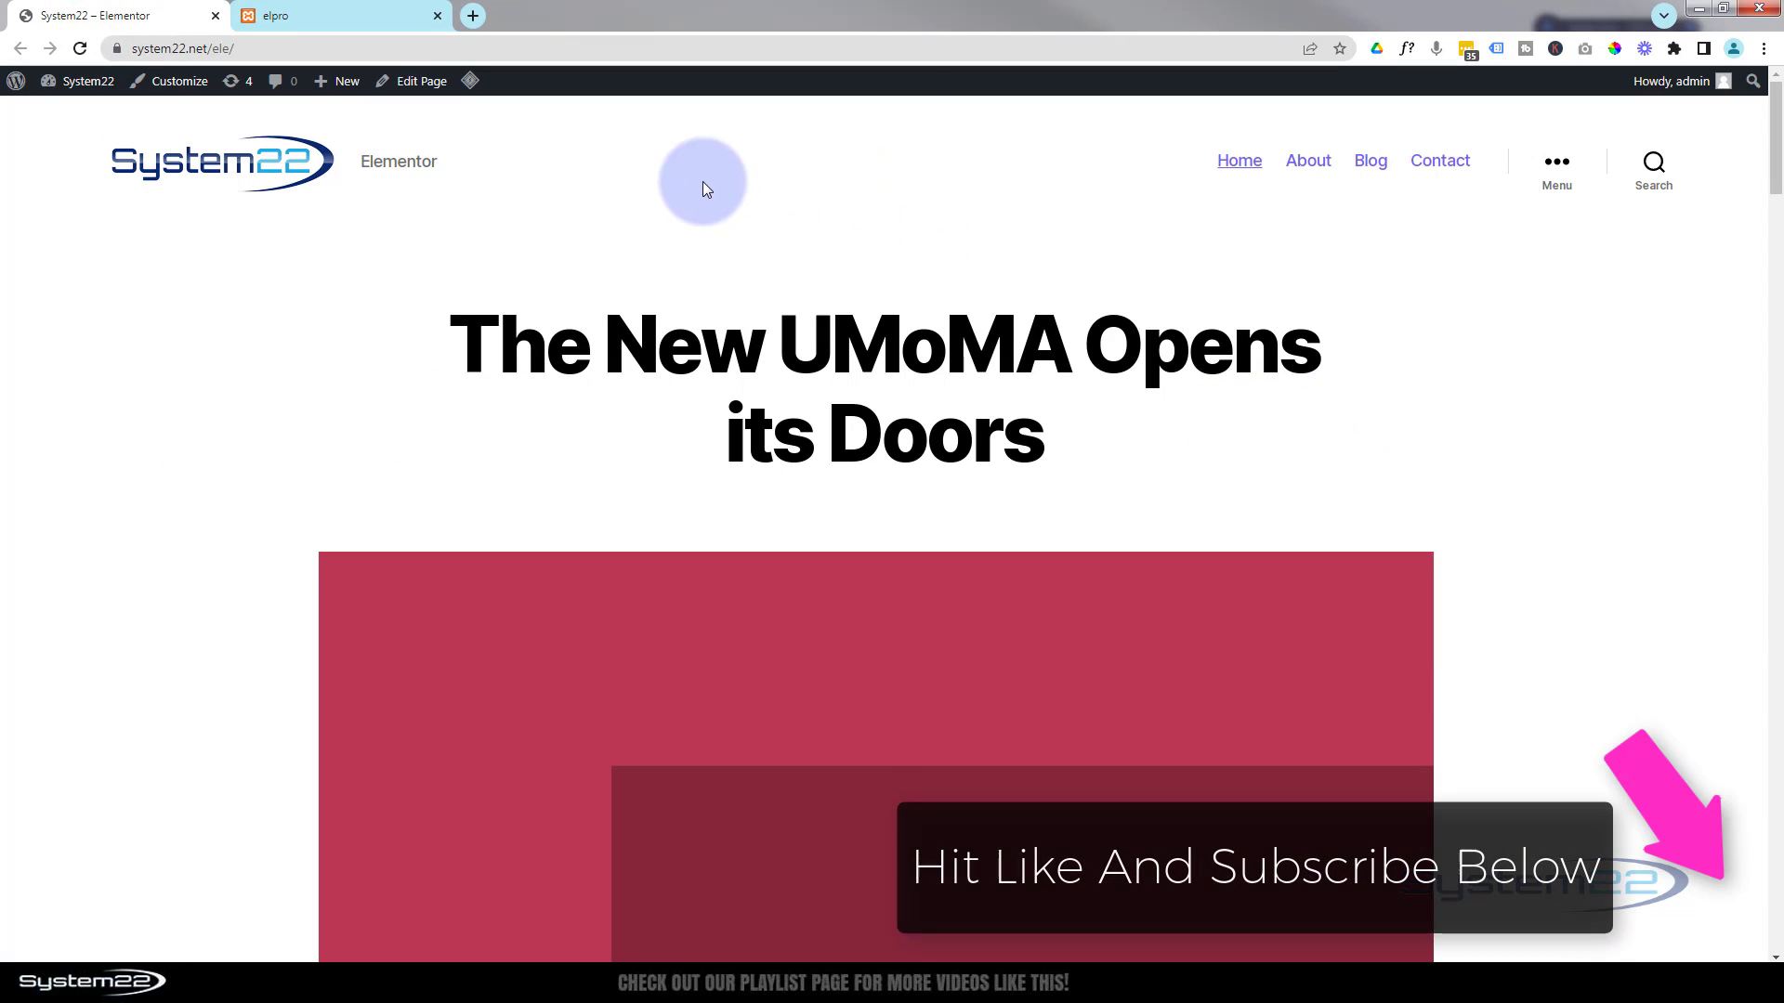
click(363, 13)
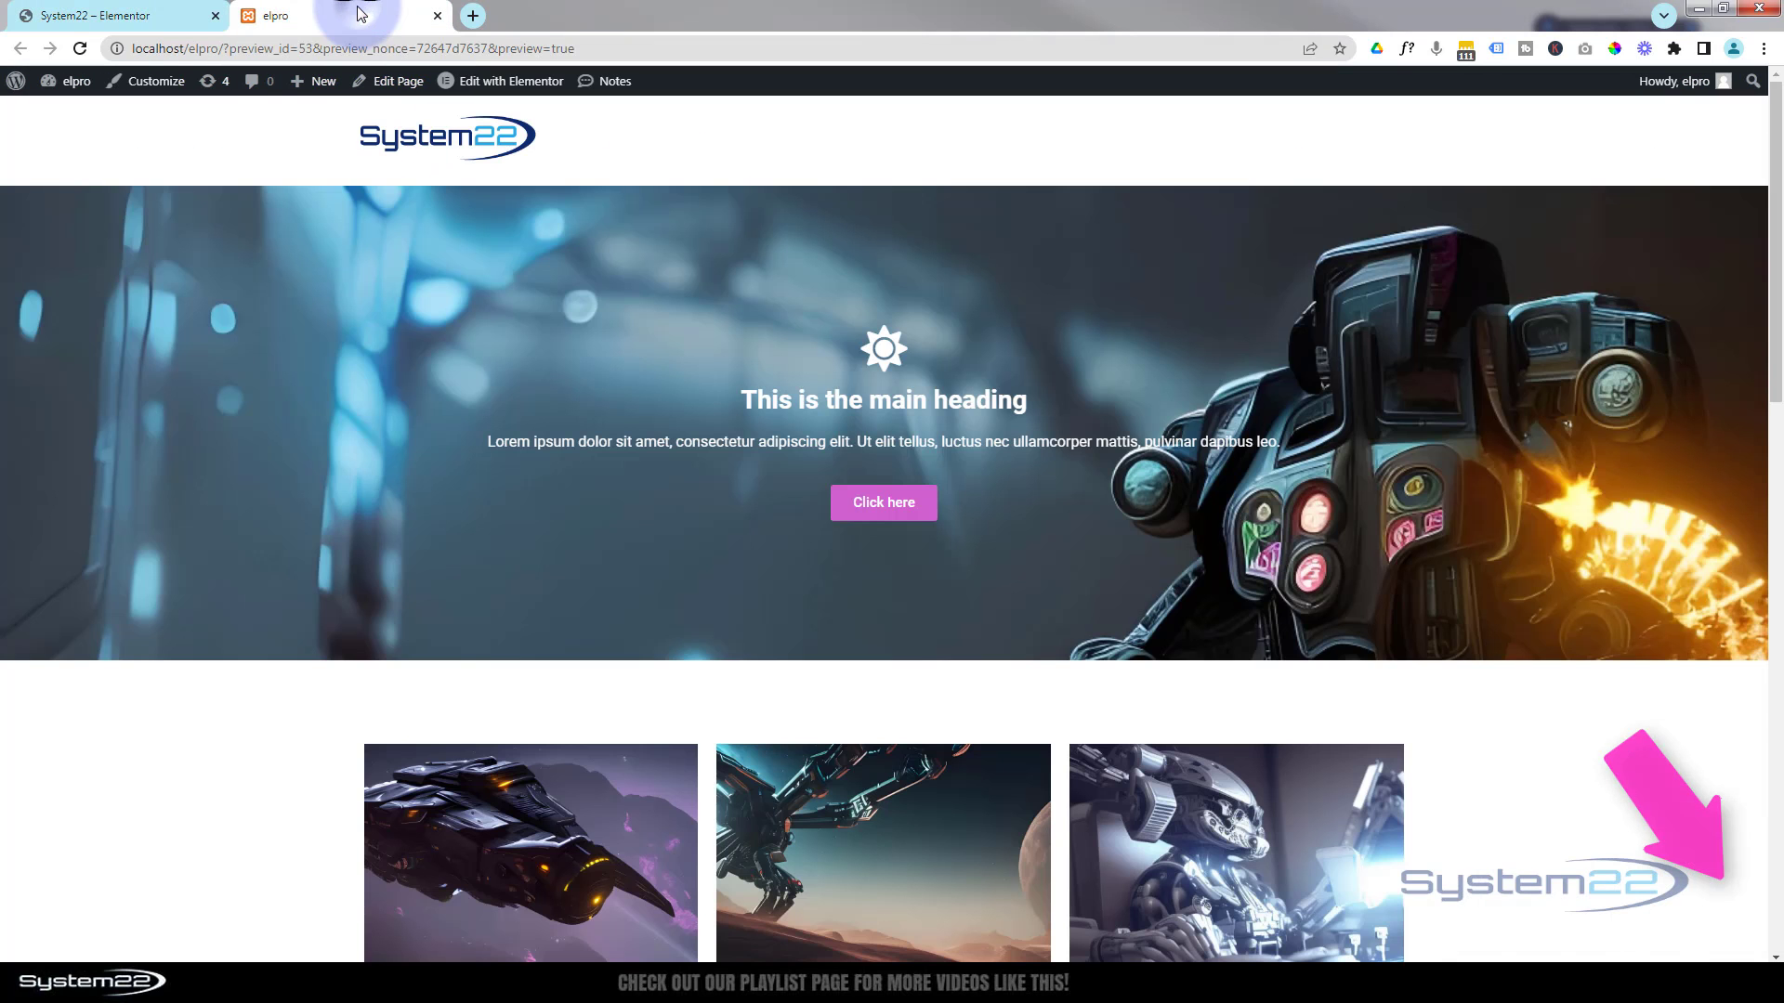
click(135, 15)
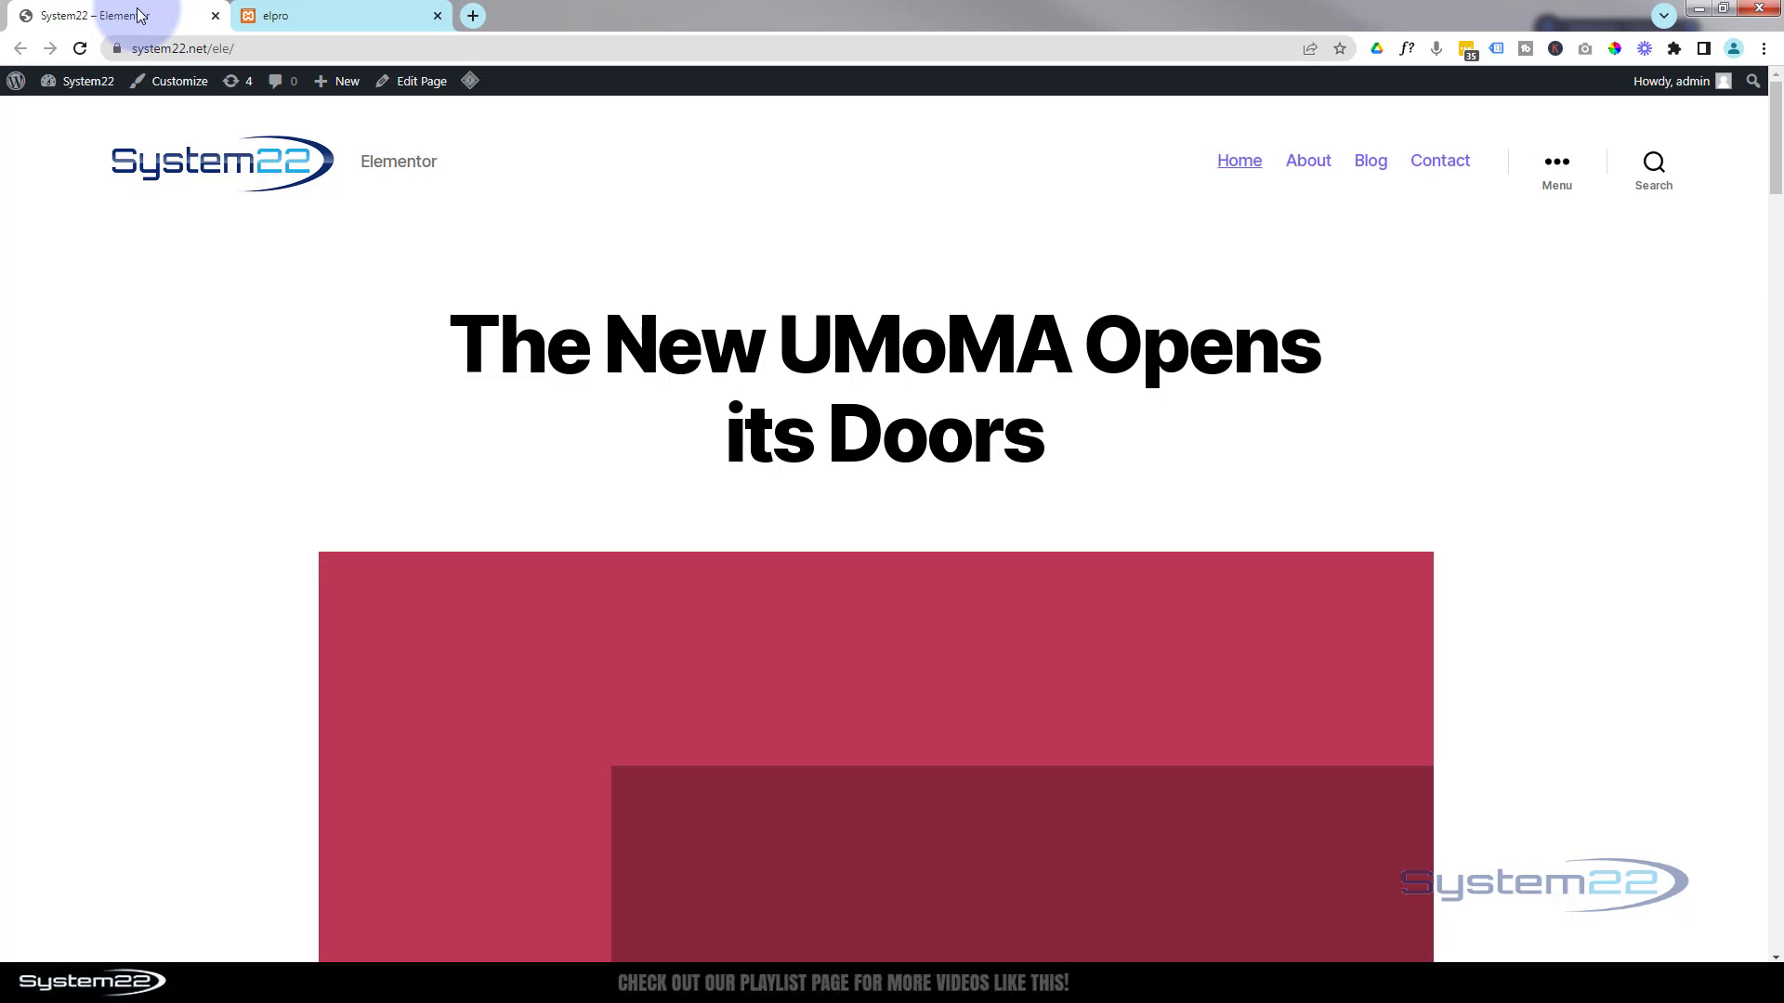
click(338, 19)
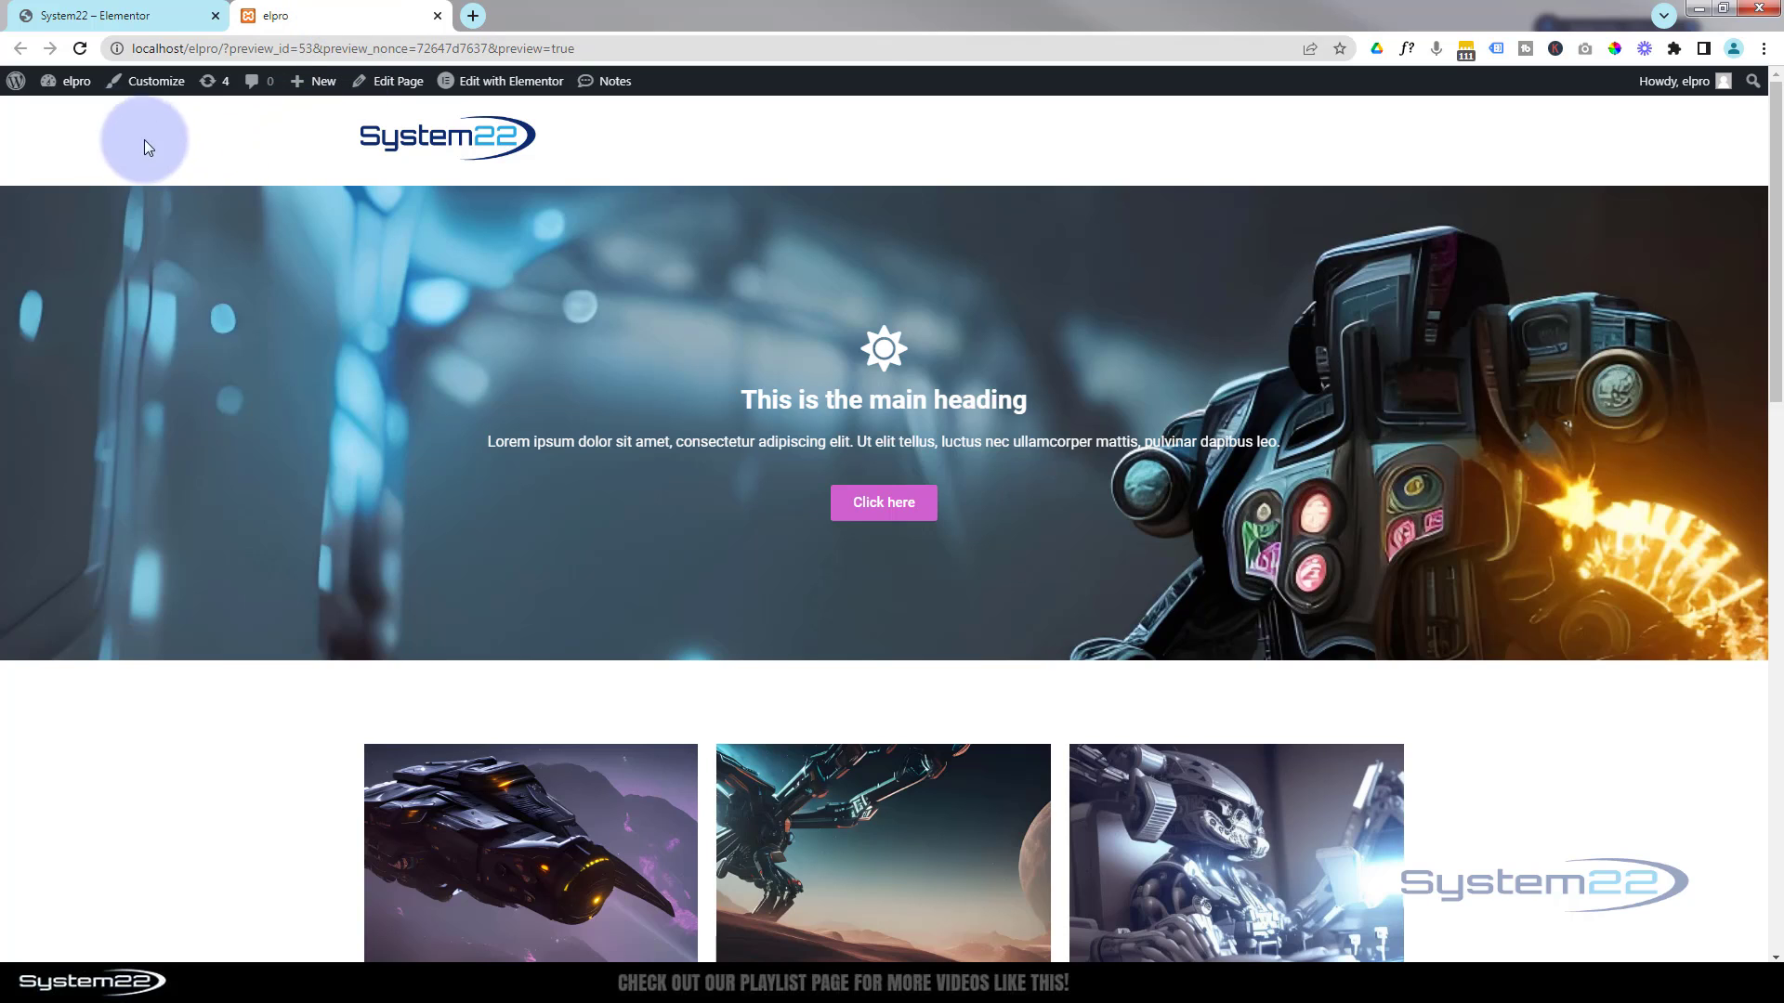
Open the elpro site's dashboard and search the plugin directory for wpvivid
mouse_move(69, 81)
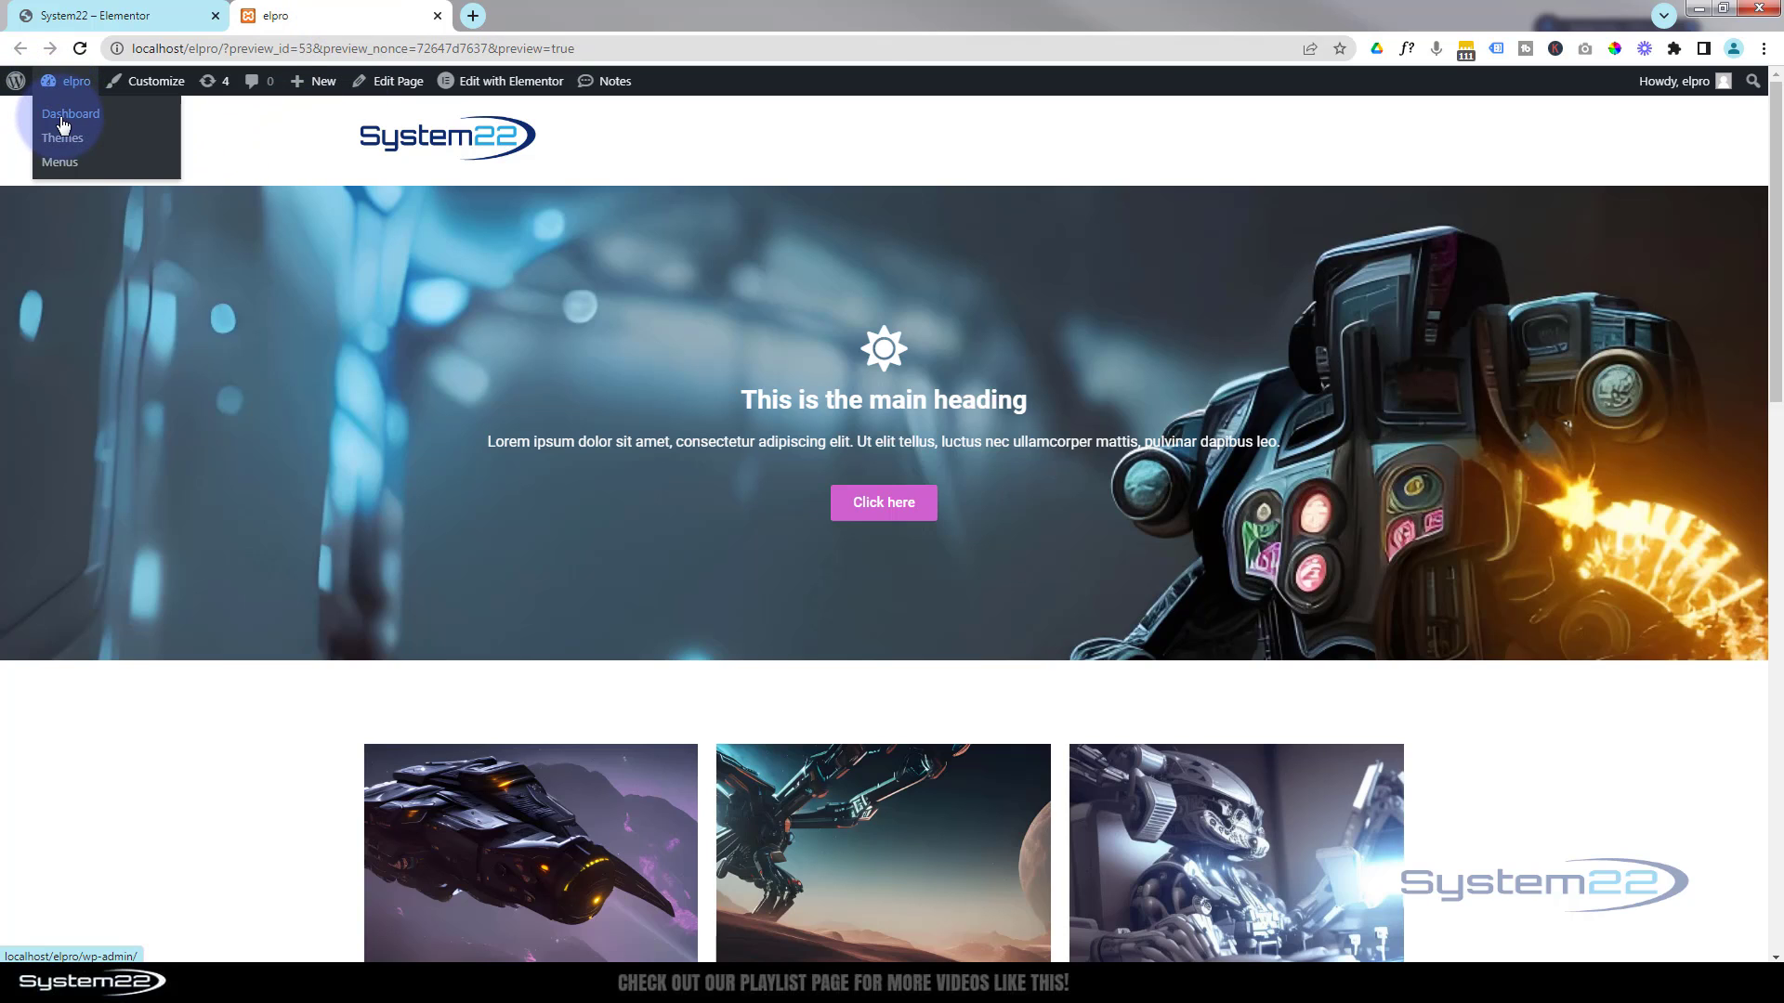
click(65, 117)
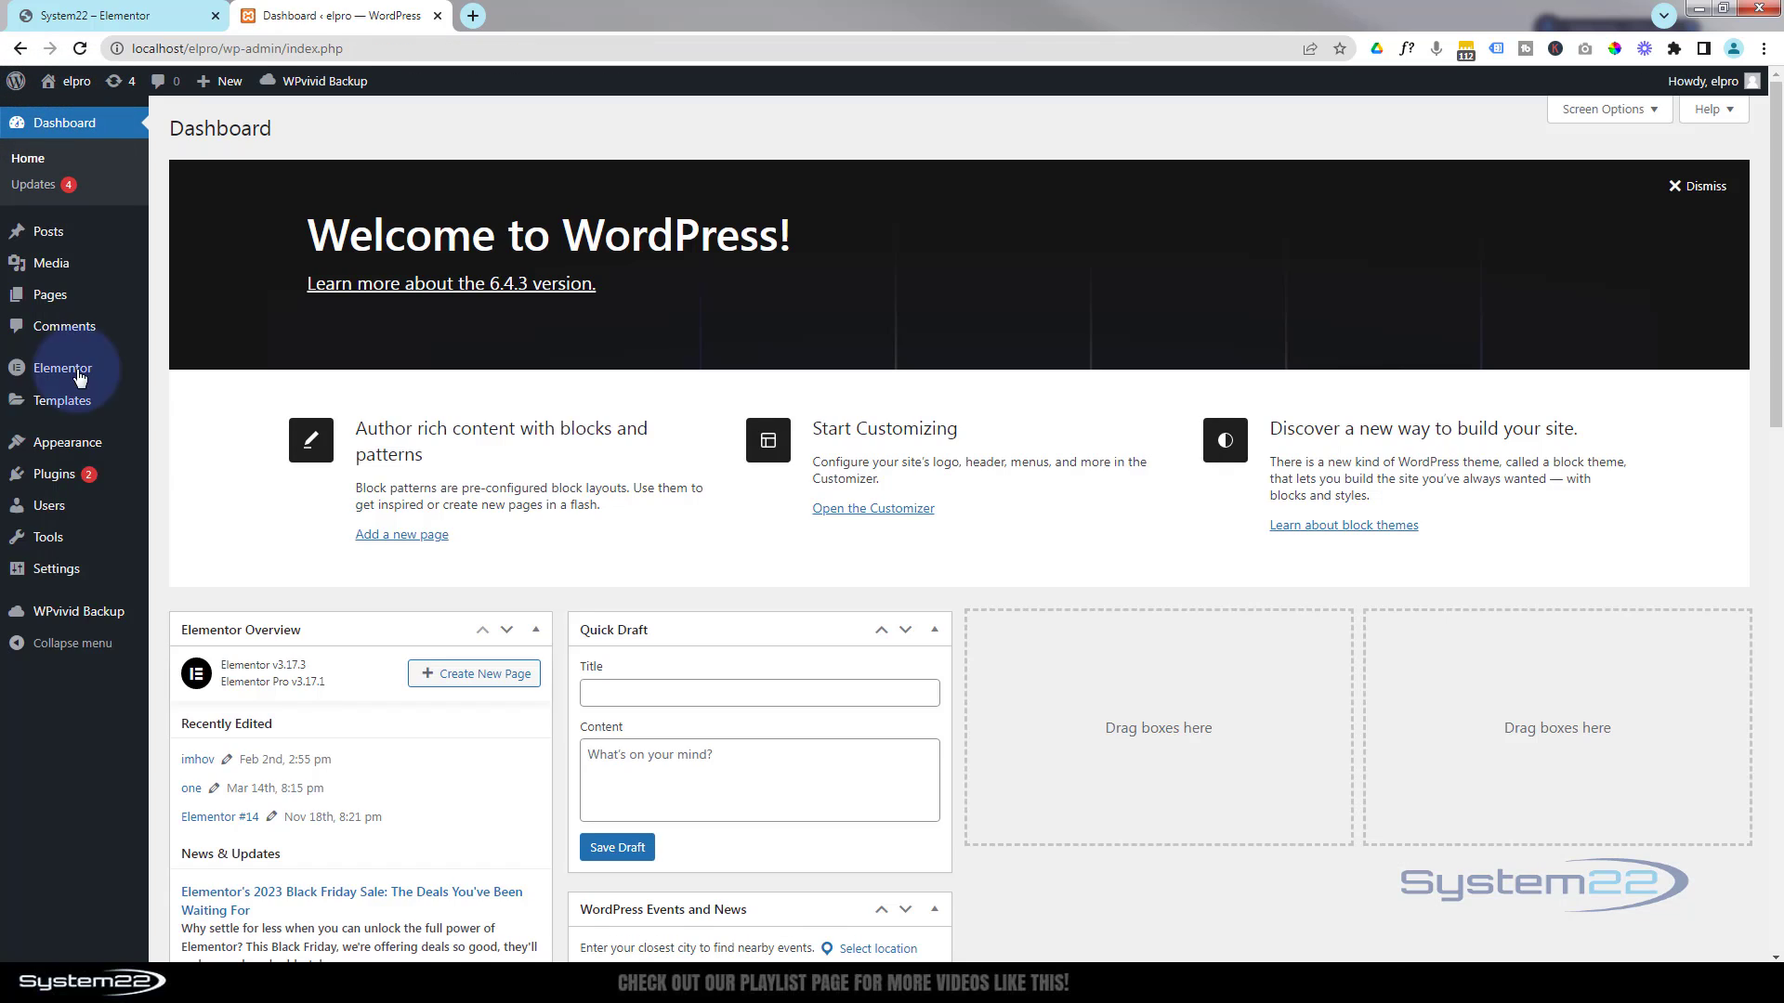
mouse_move(65, 618)
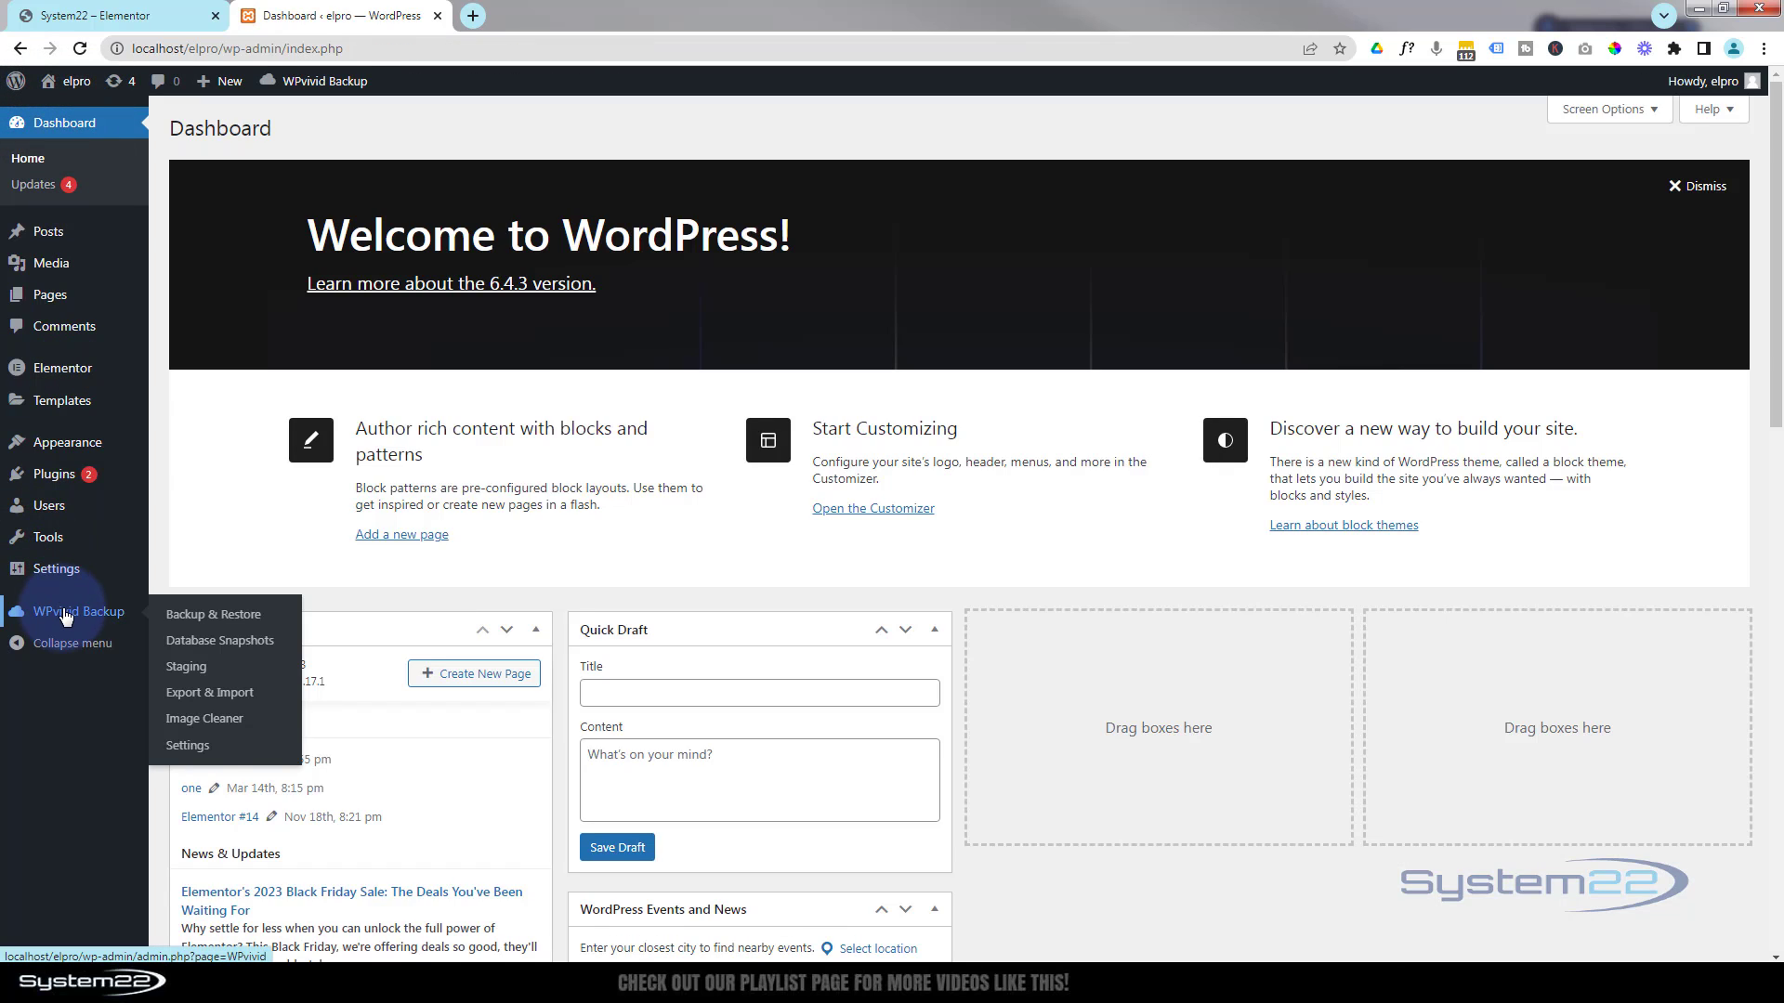
mouse_move(69, 484)
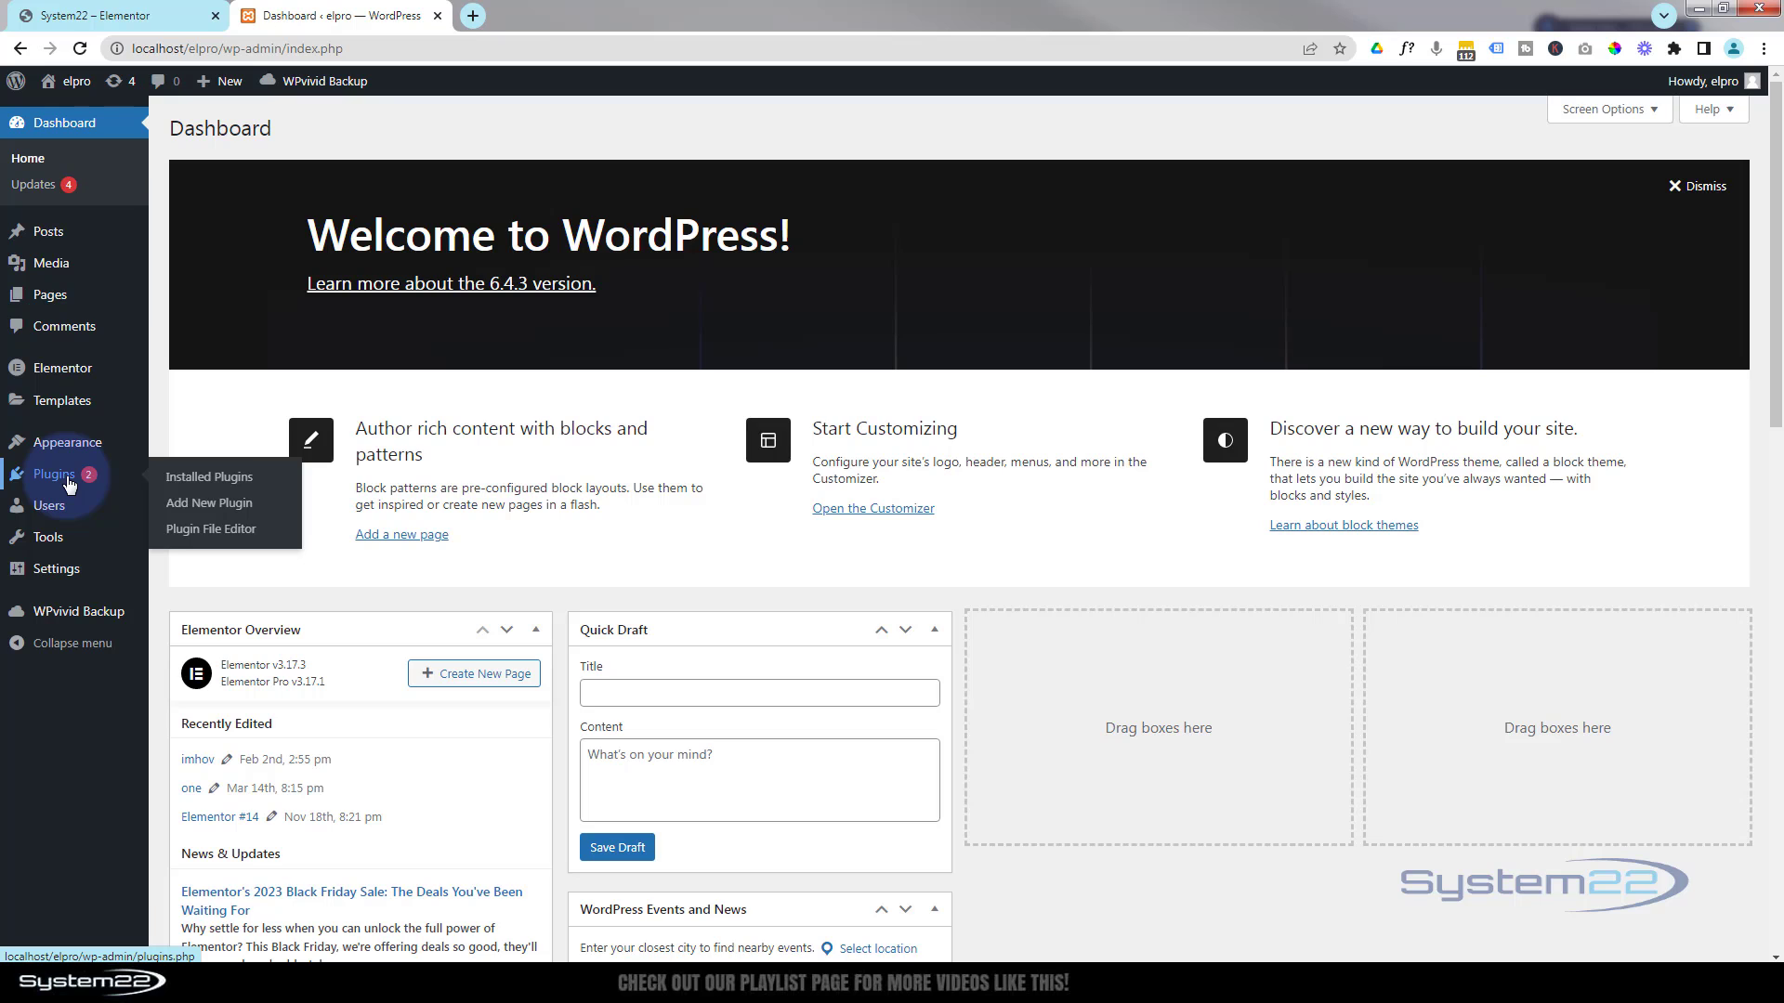
click(220, 508)
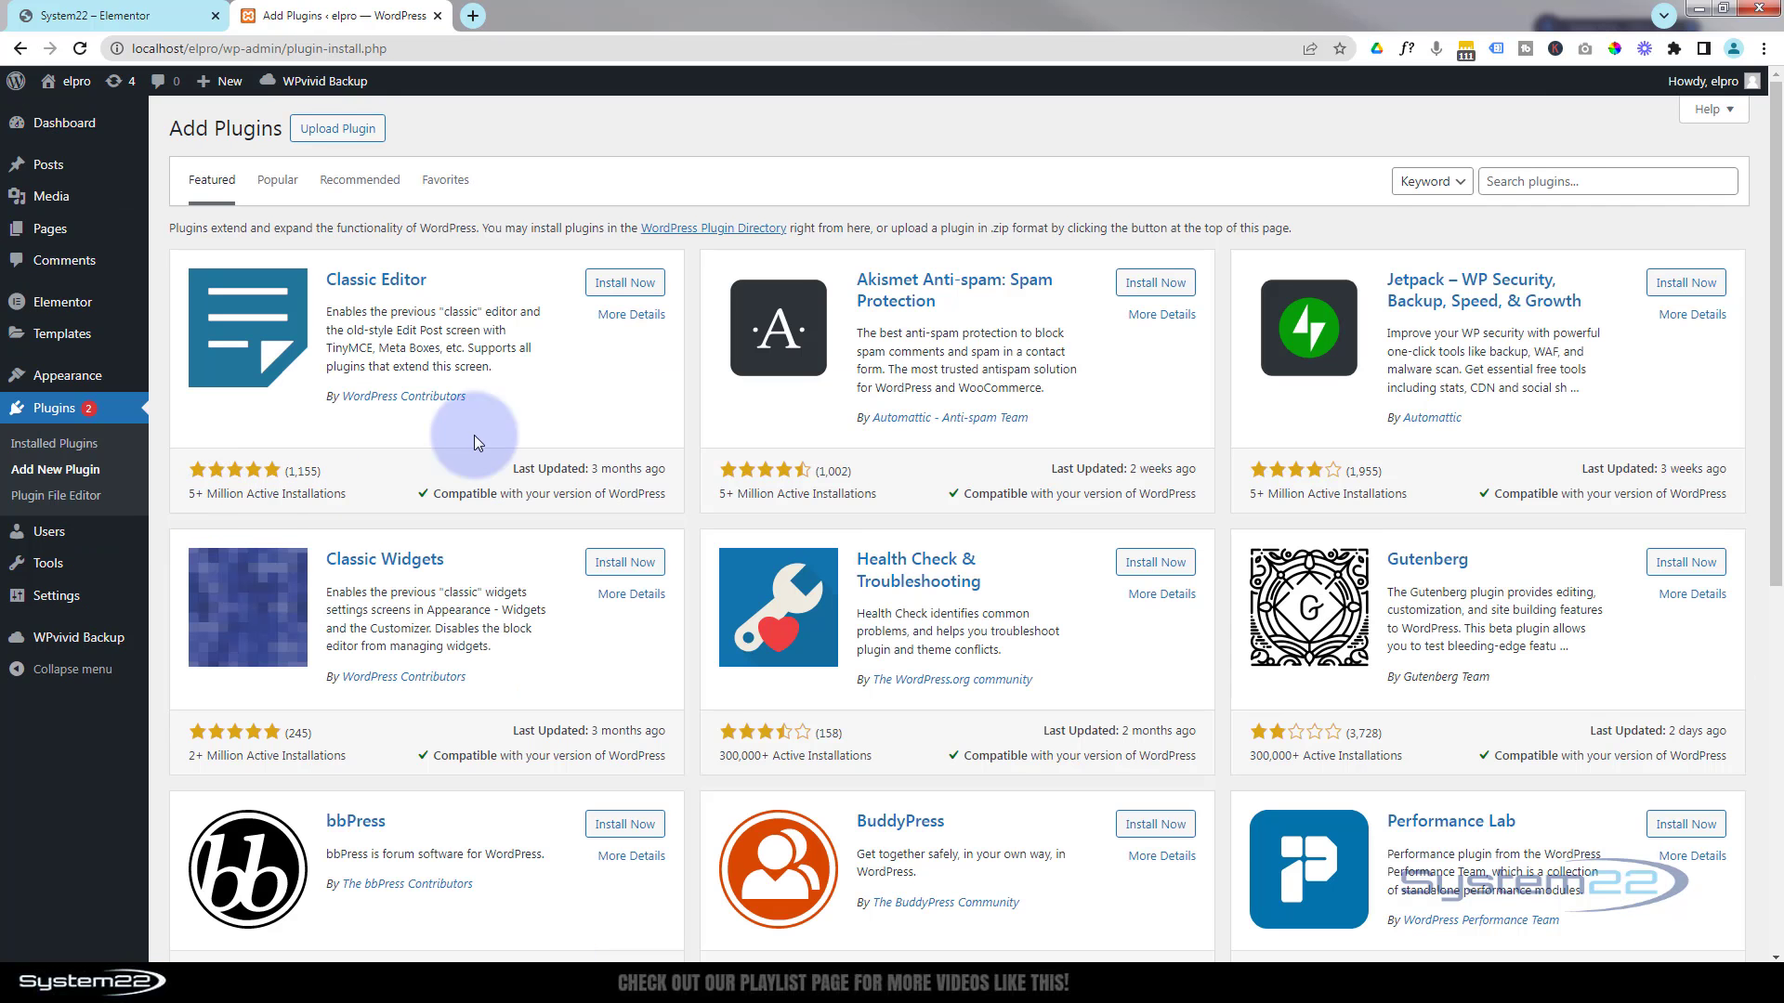
click(1537, 181)
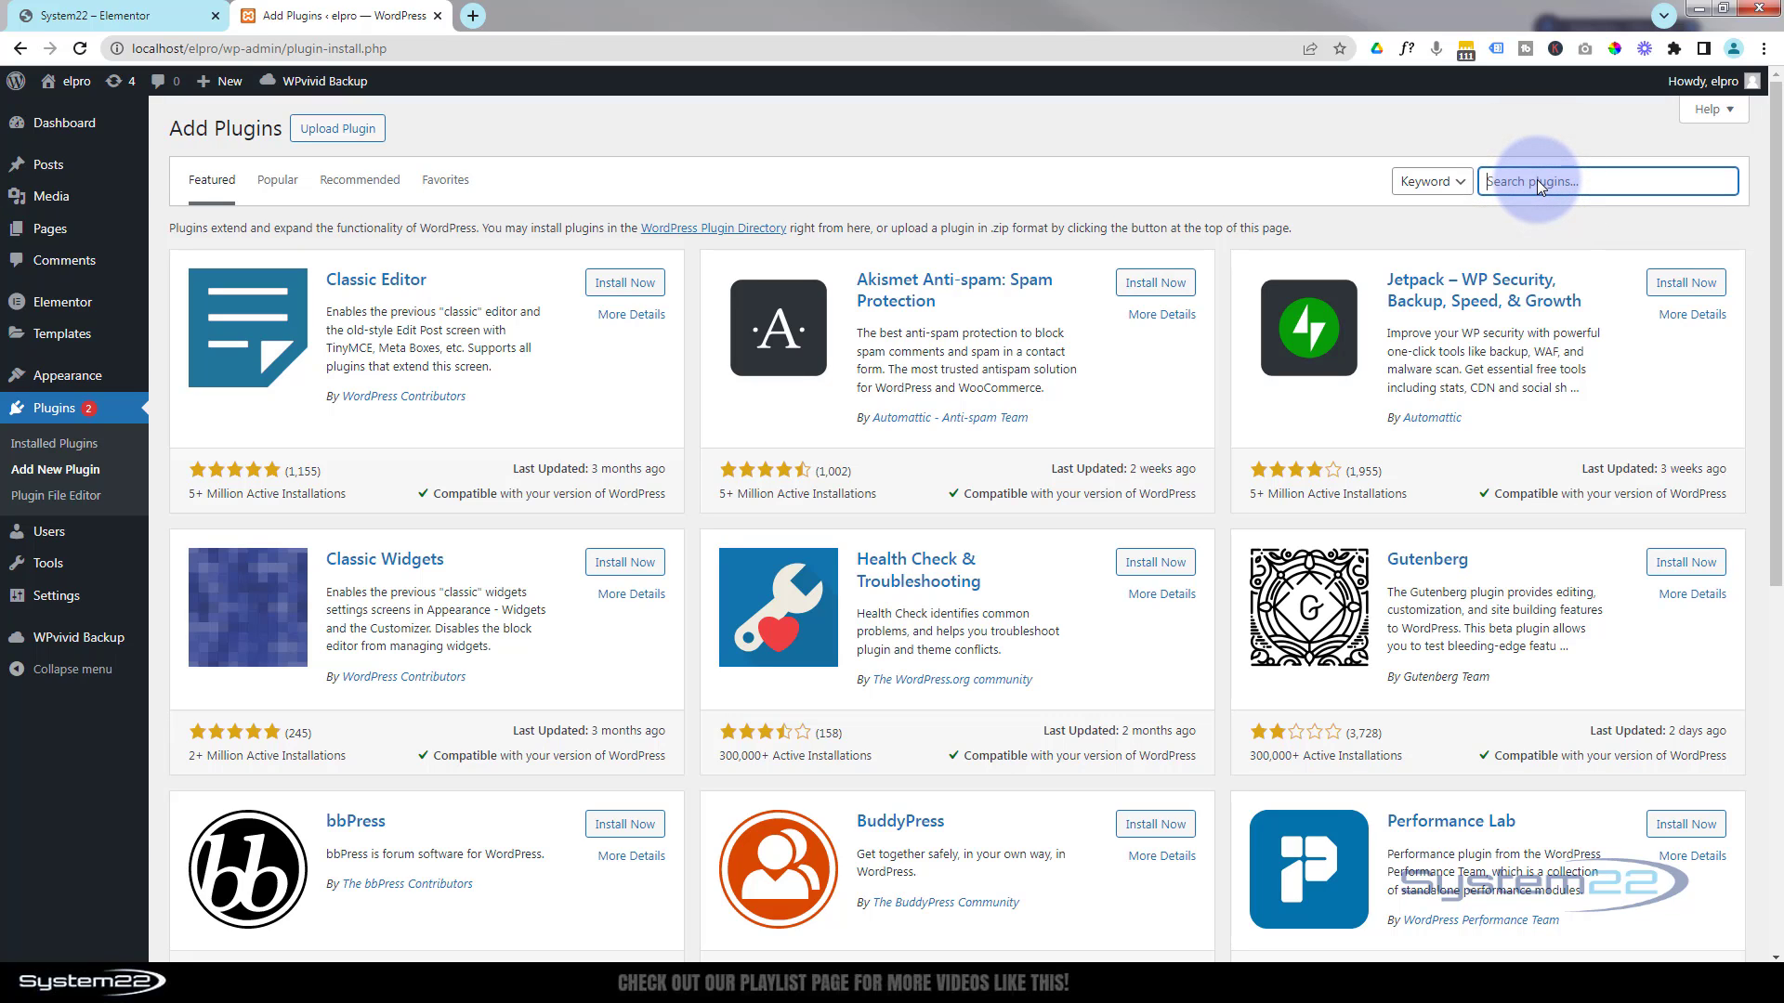
text(wpvivid)
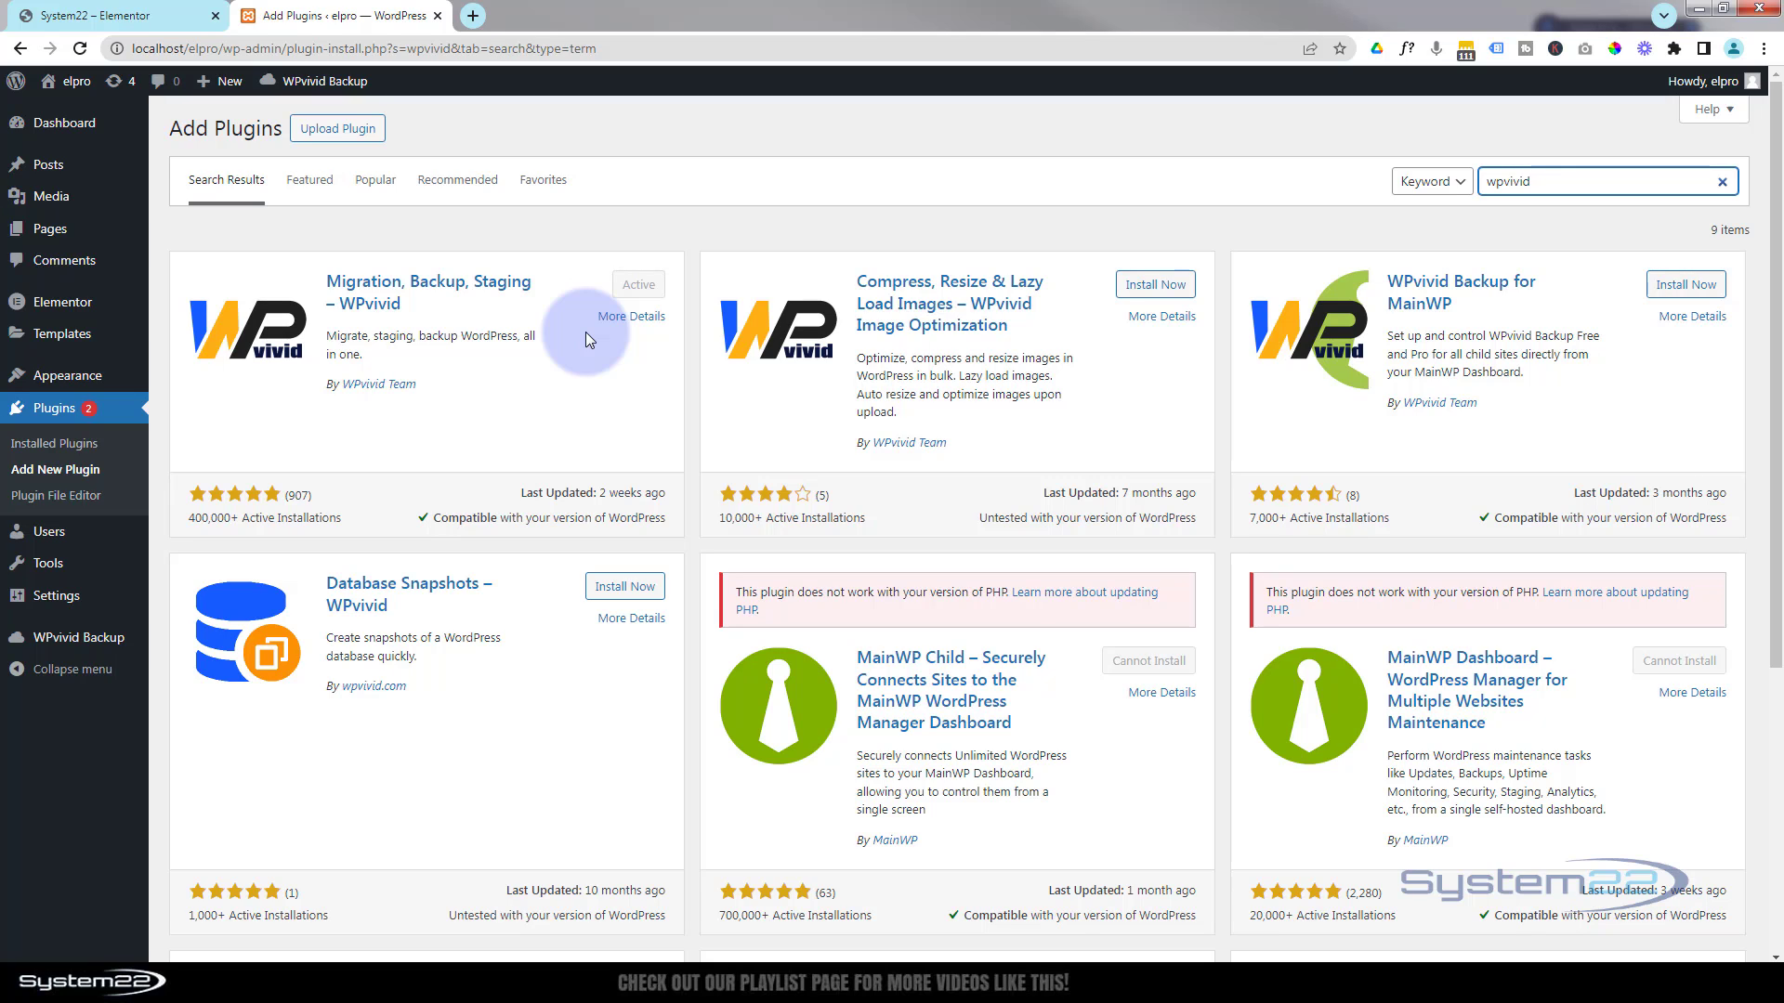
Create a manual WPvivid backup of Database + Files saved locally and check it in the backups list
click(83, 643)
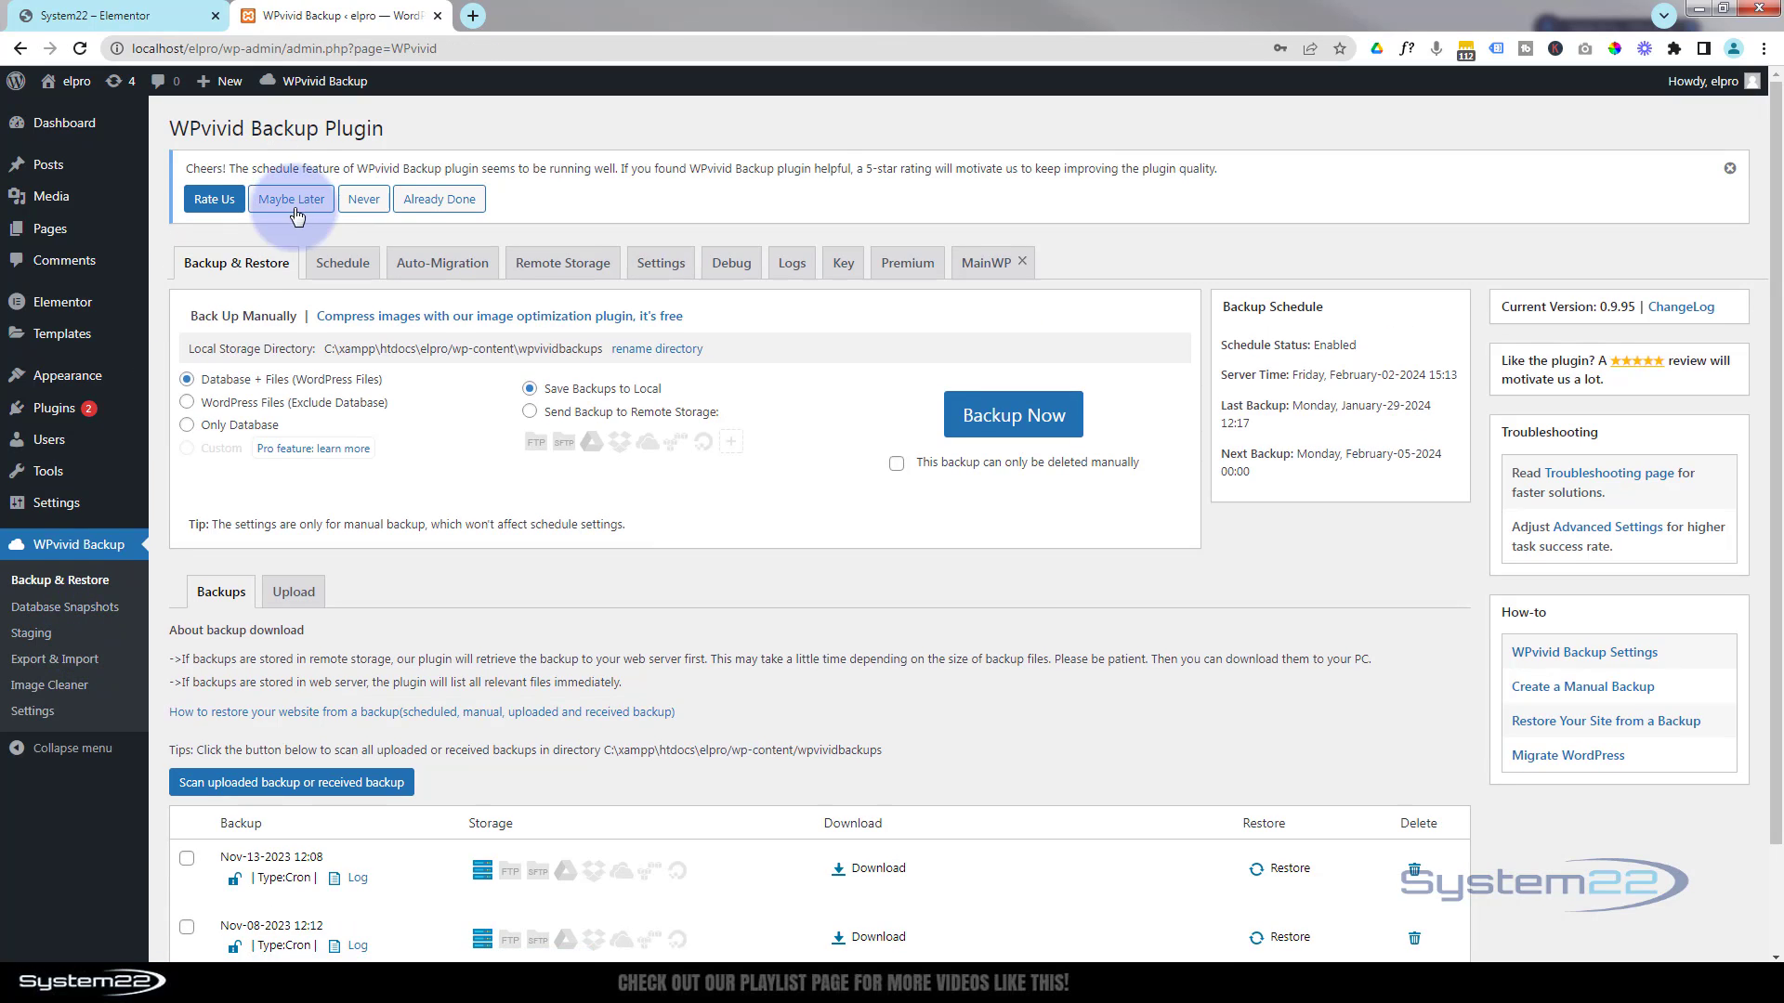
click(246, 266)
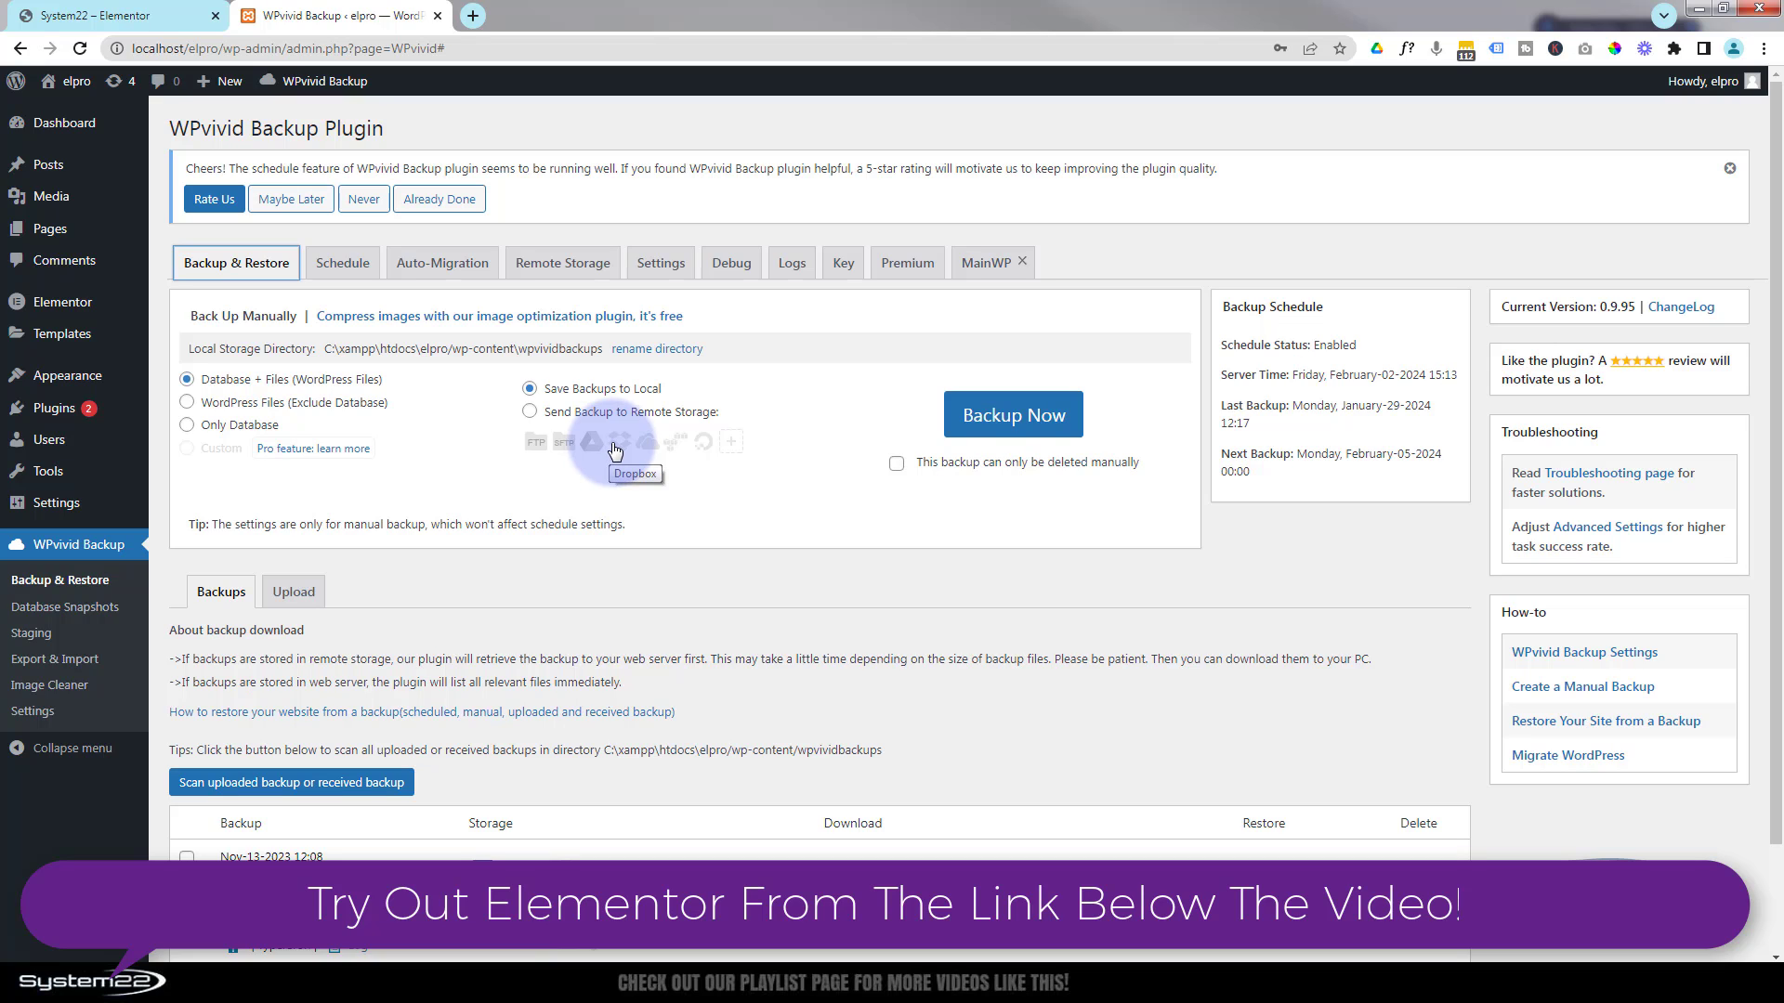
click(999, 426)
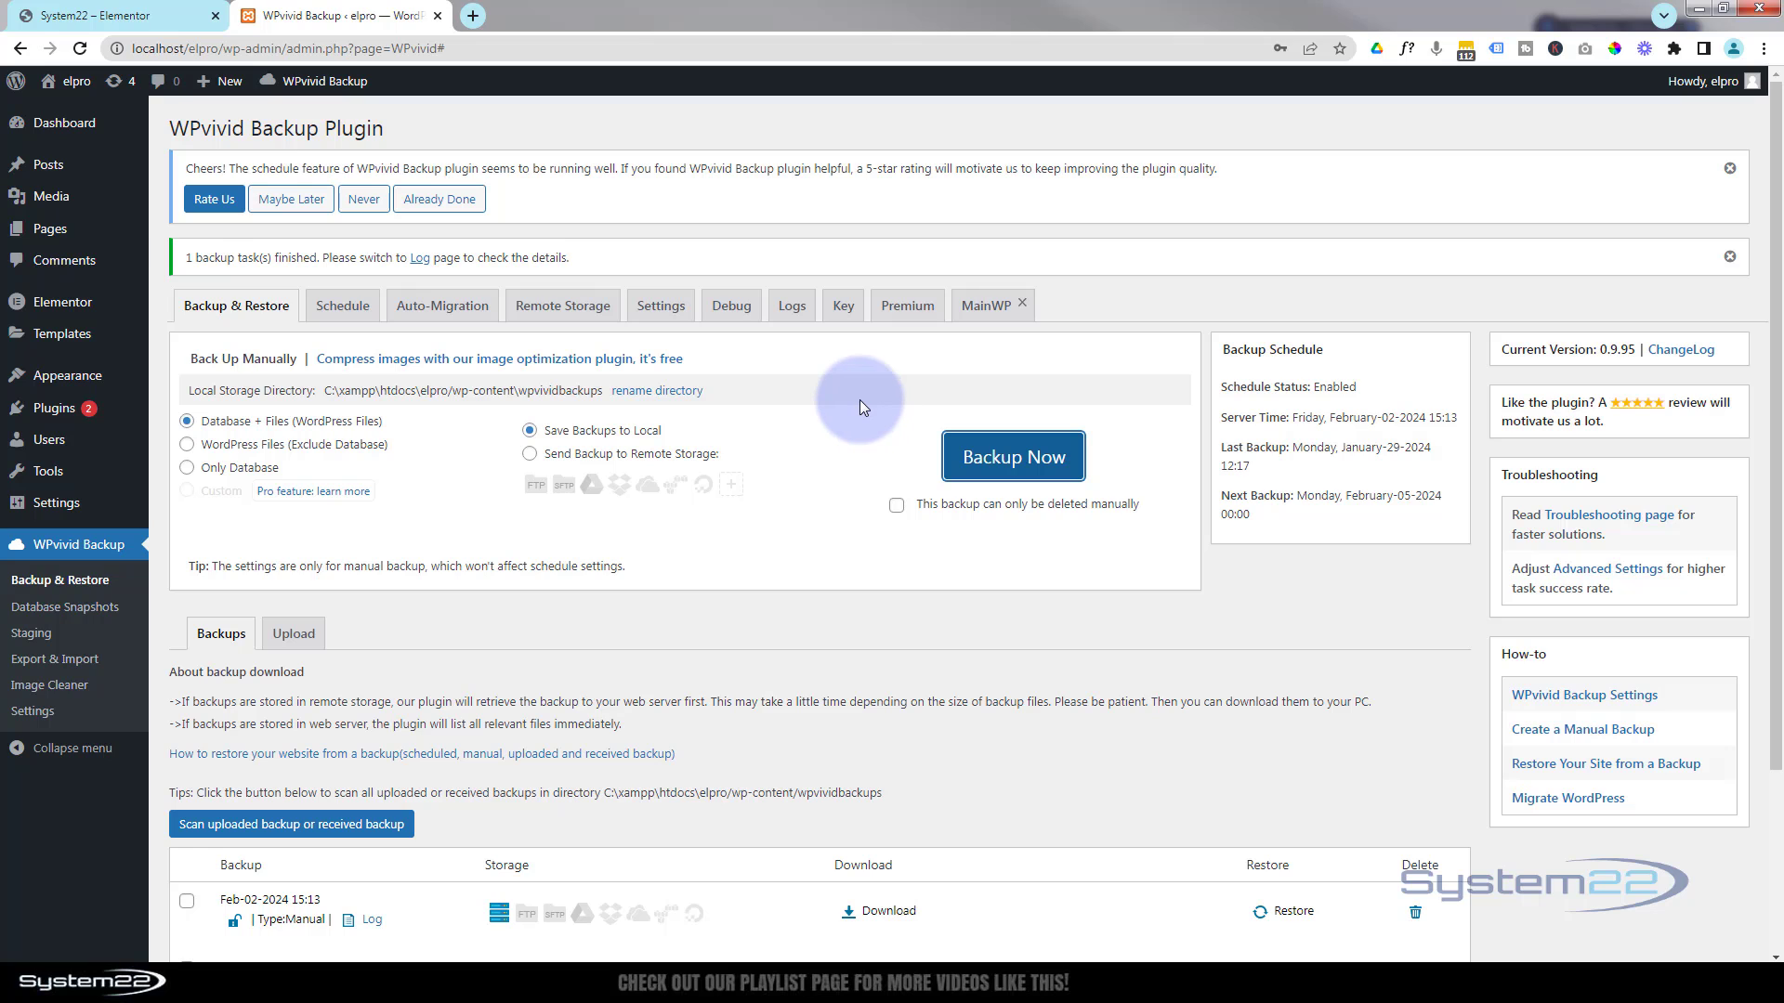
scroll(849, 403, down, 3)
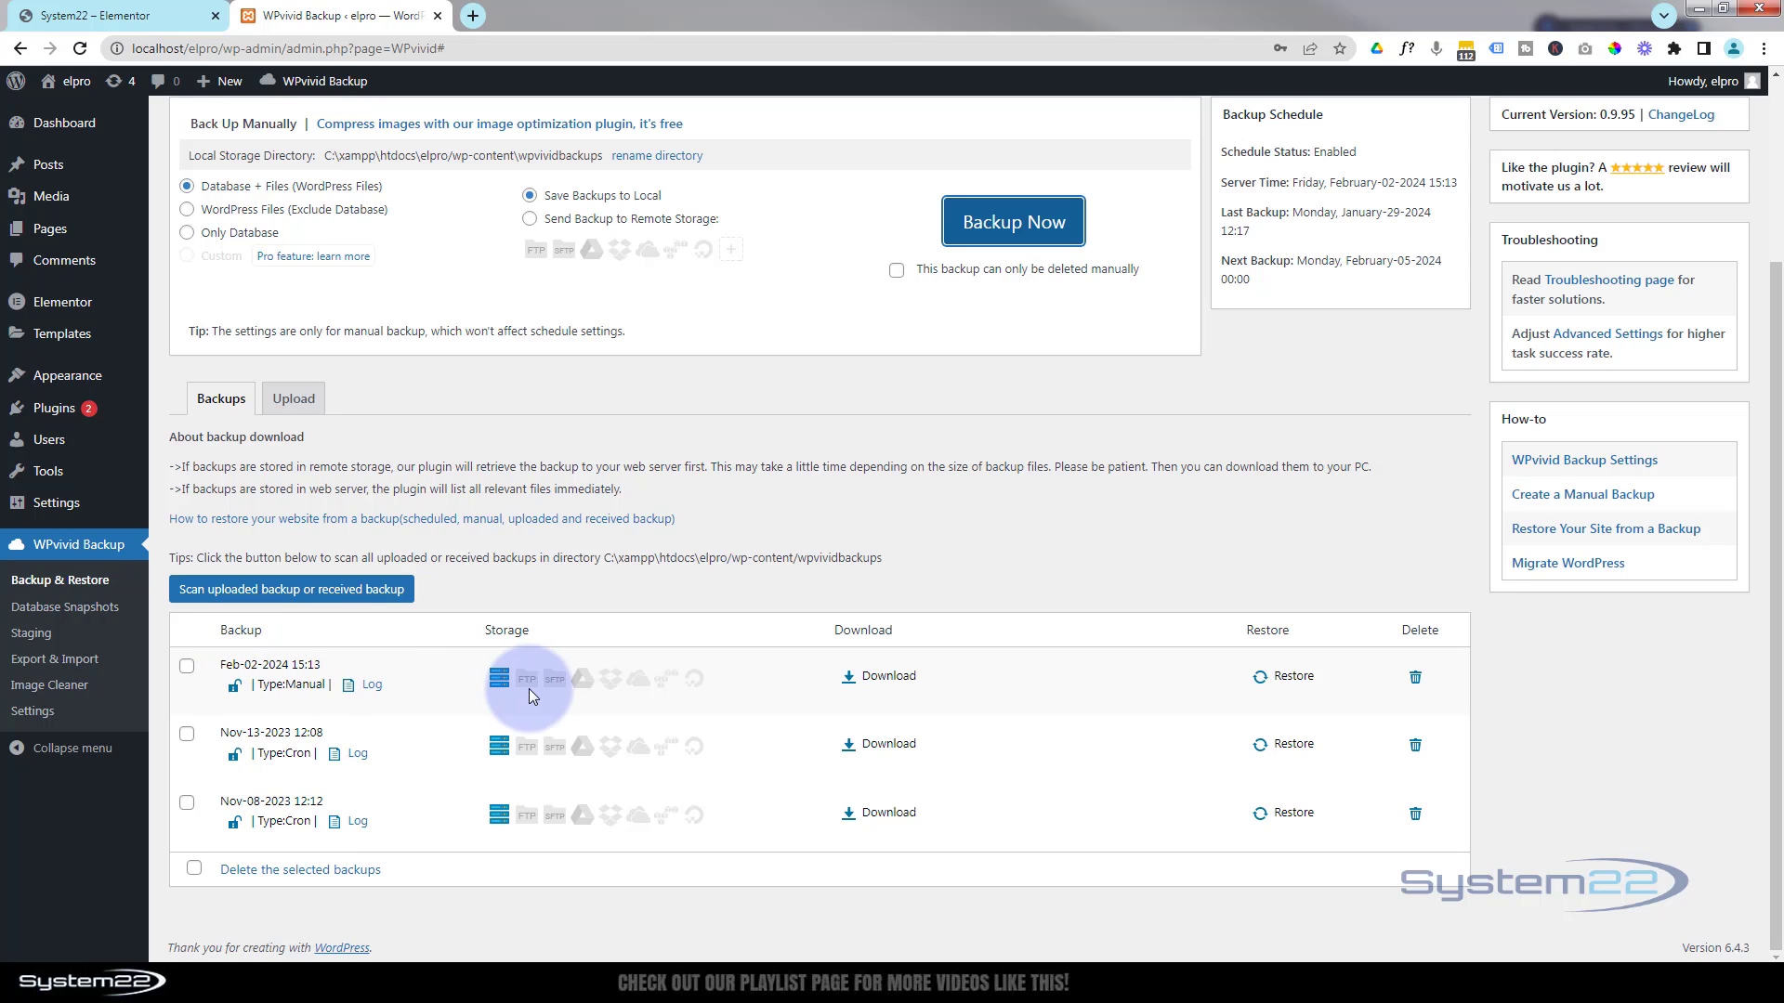
scroll(639, 712, up, 3)
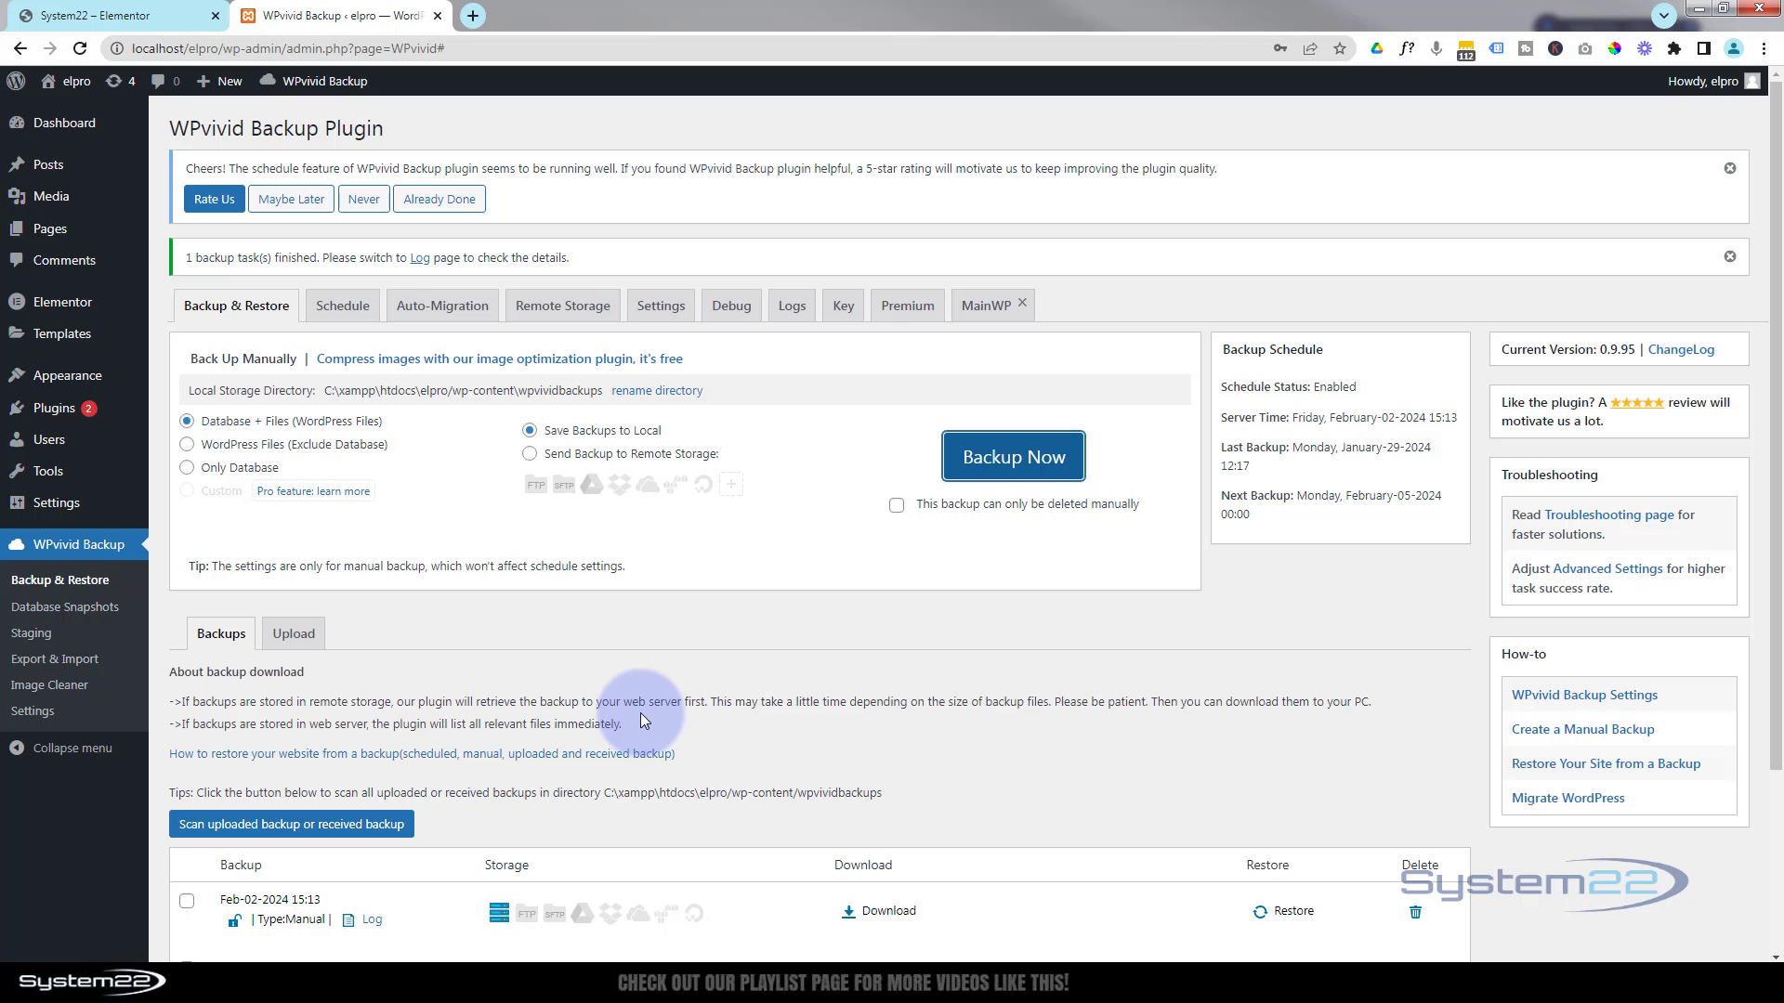
Save the enabled backup schedule as weekly, covering Database + Files and storing backups on localhost
click(342, 310)
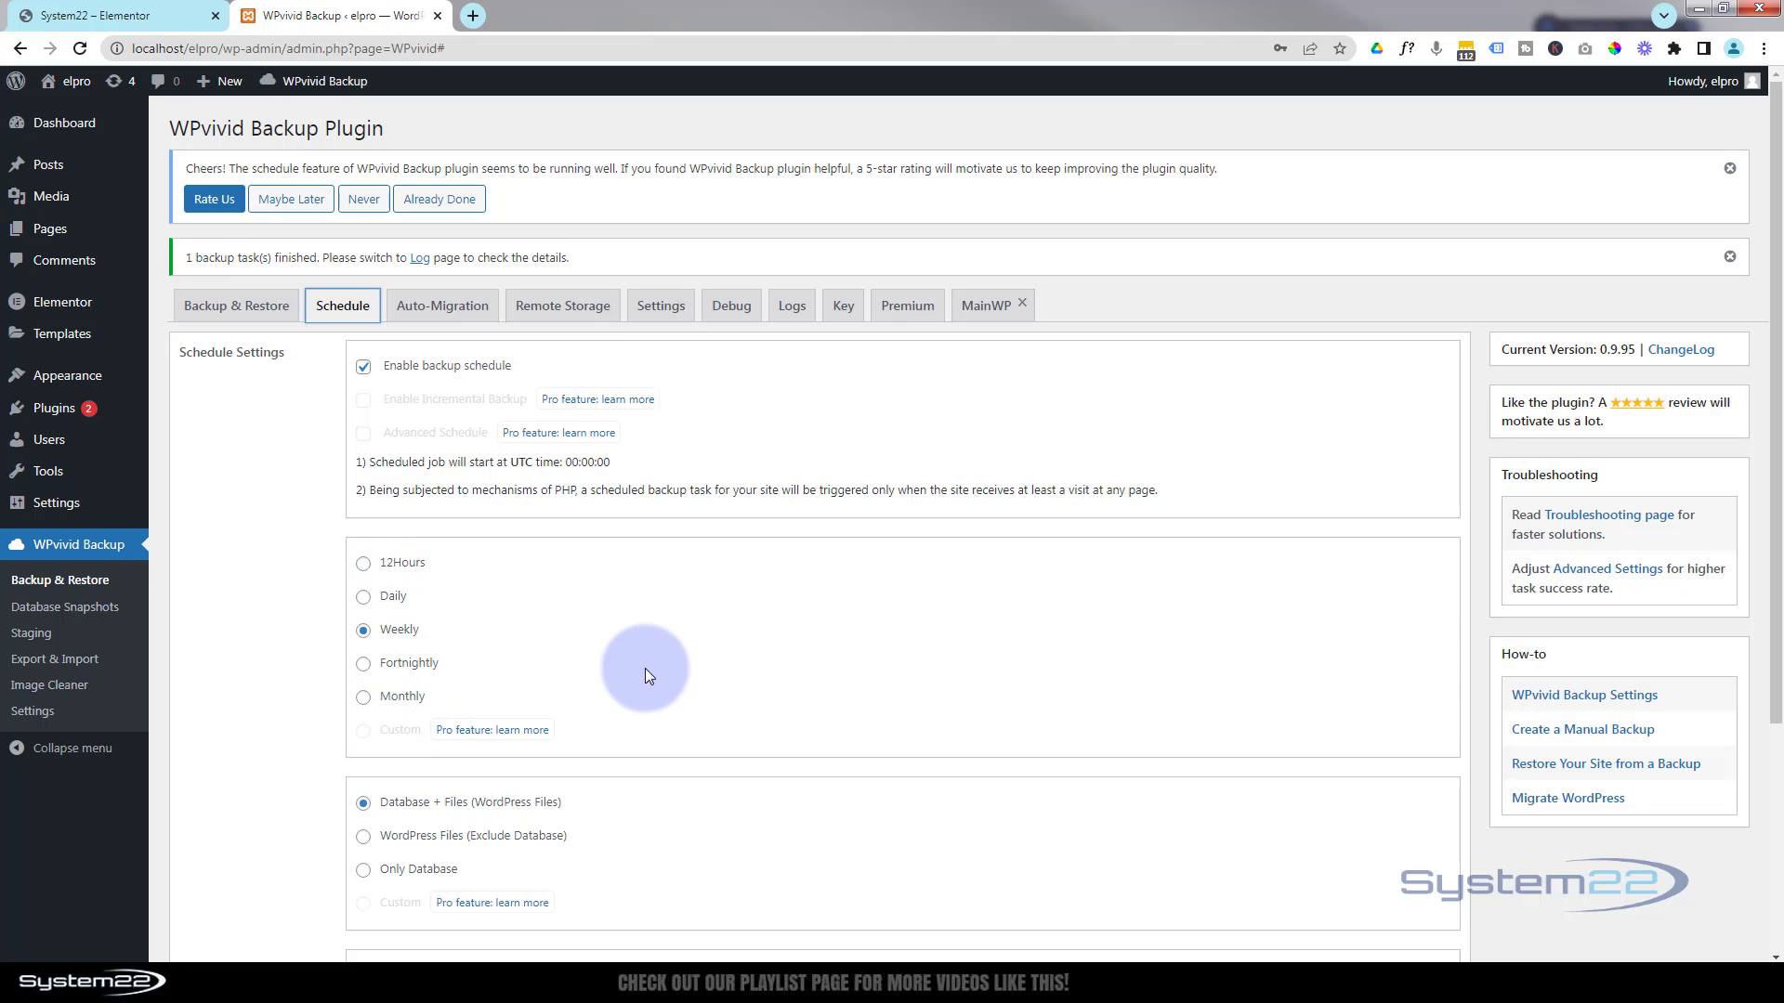
scroll(648, 653, down, 2)
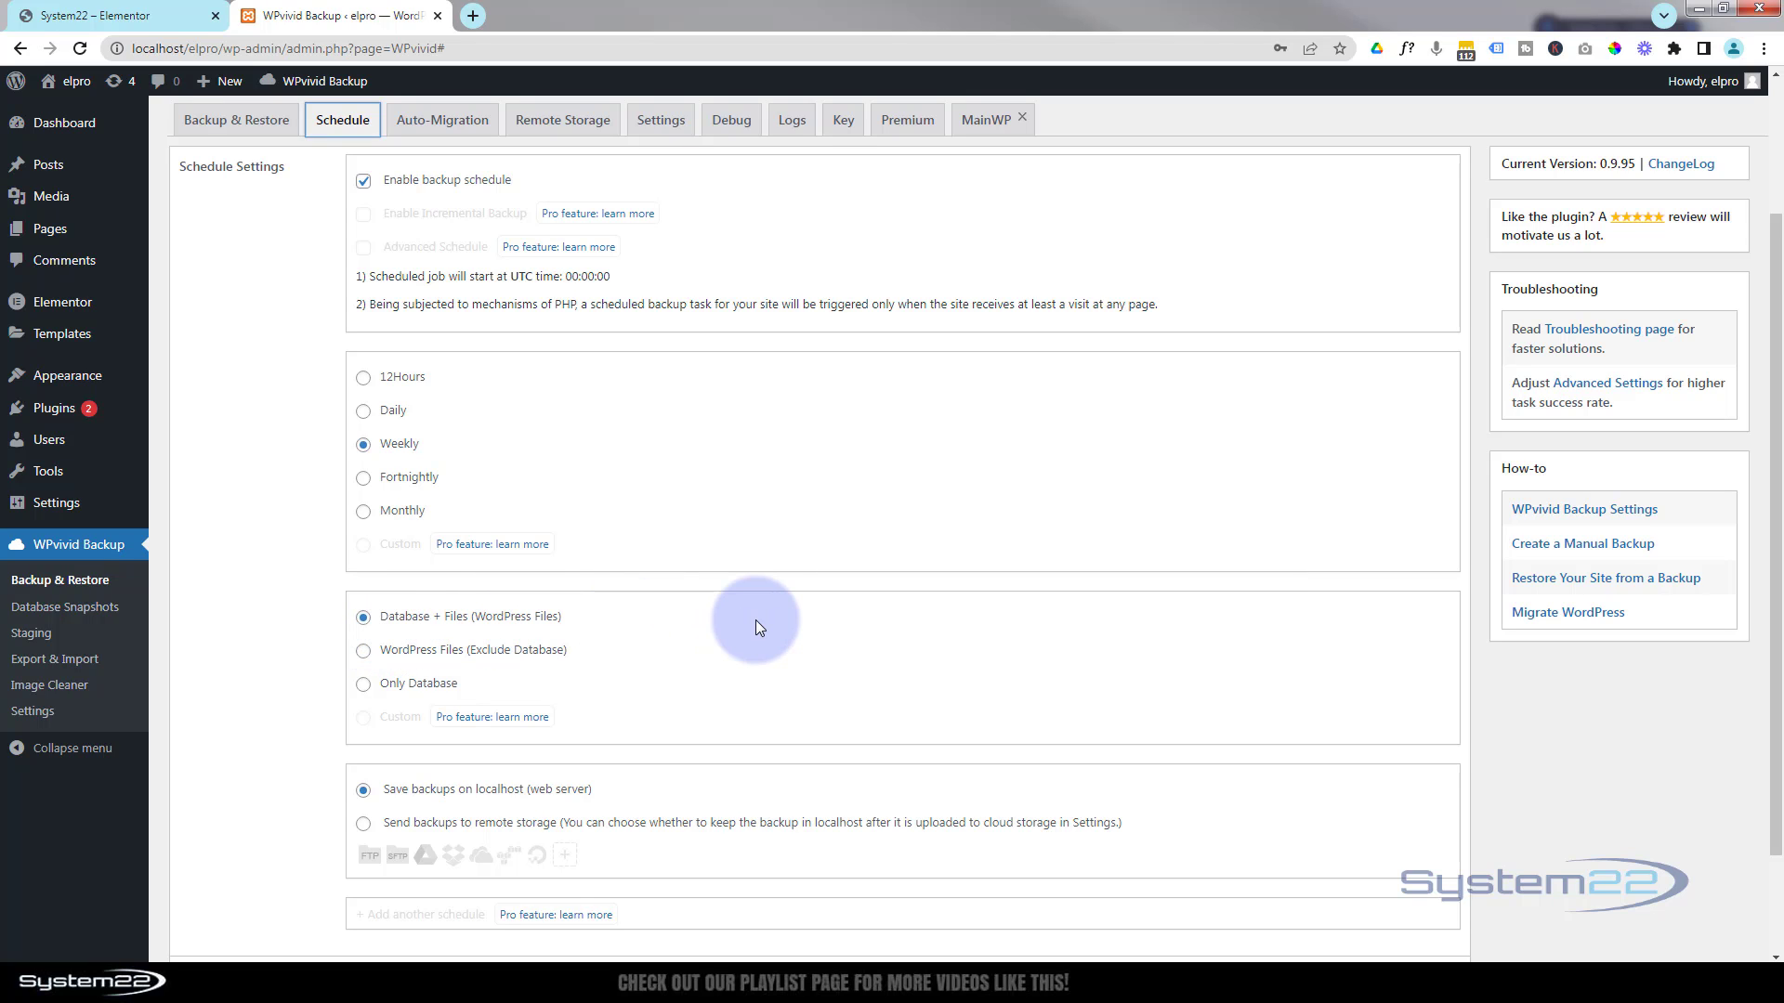
scroll(756, 628, down, 1)
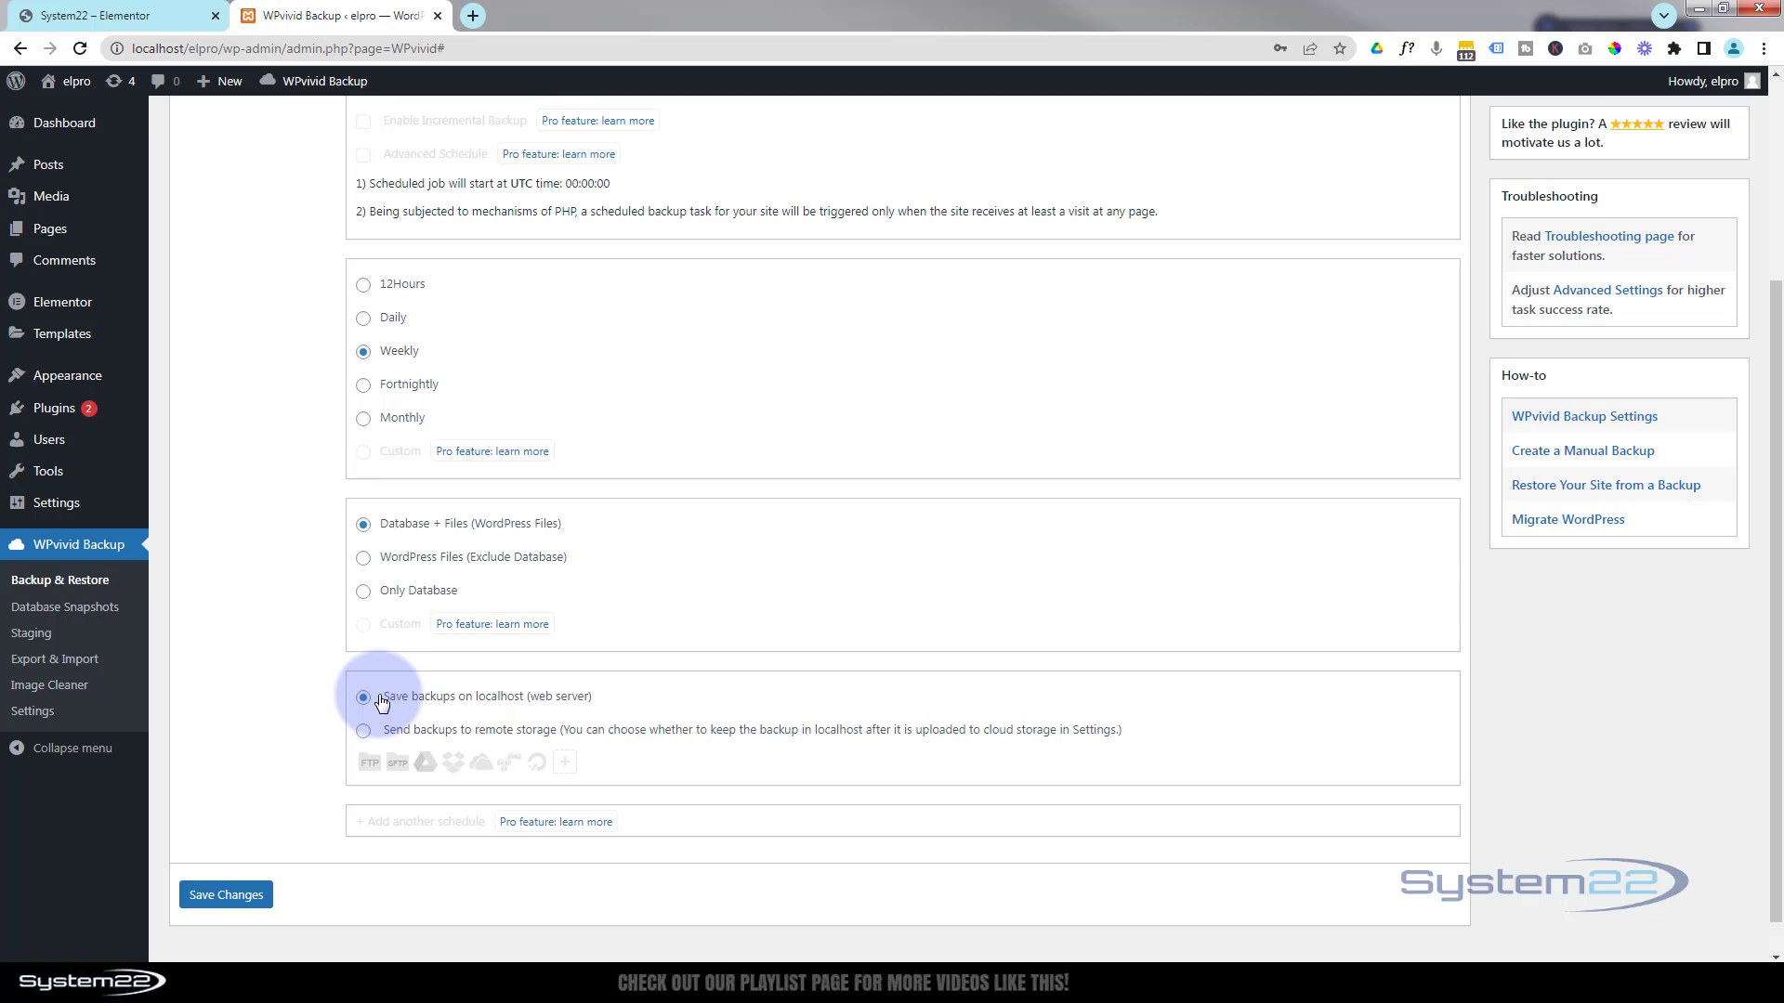
click(232, 897)
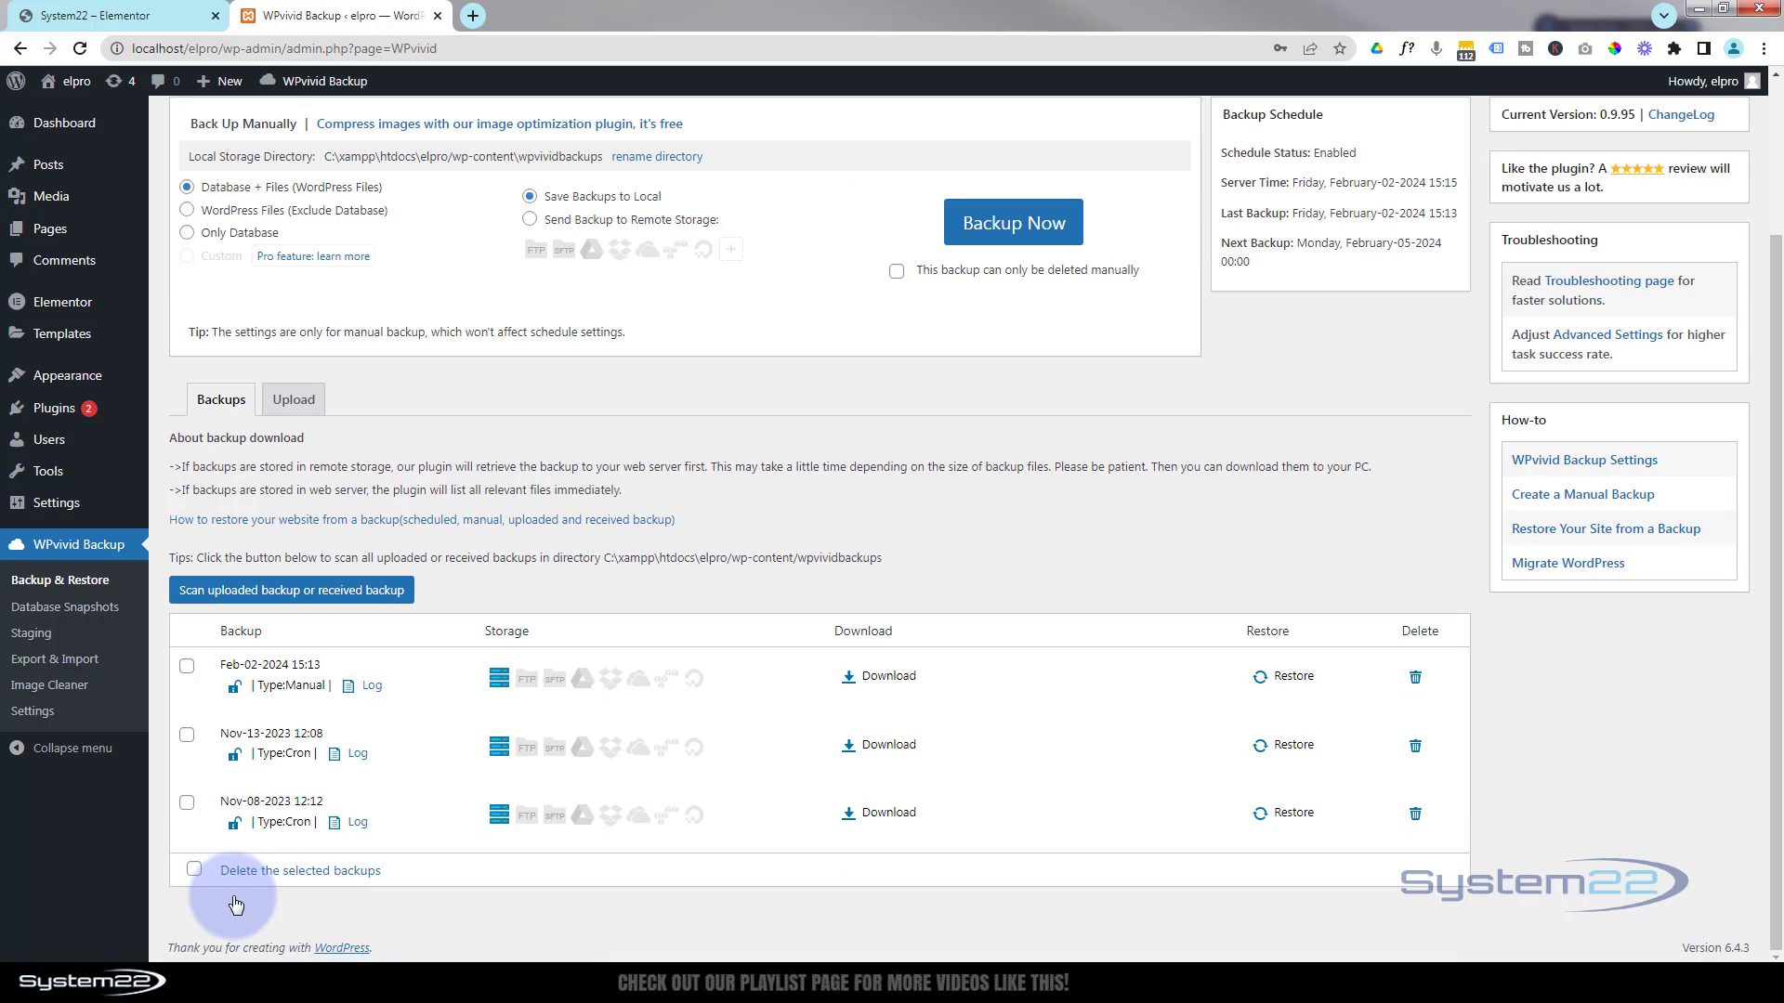
scroll(374, 838, up, 2)
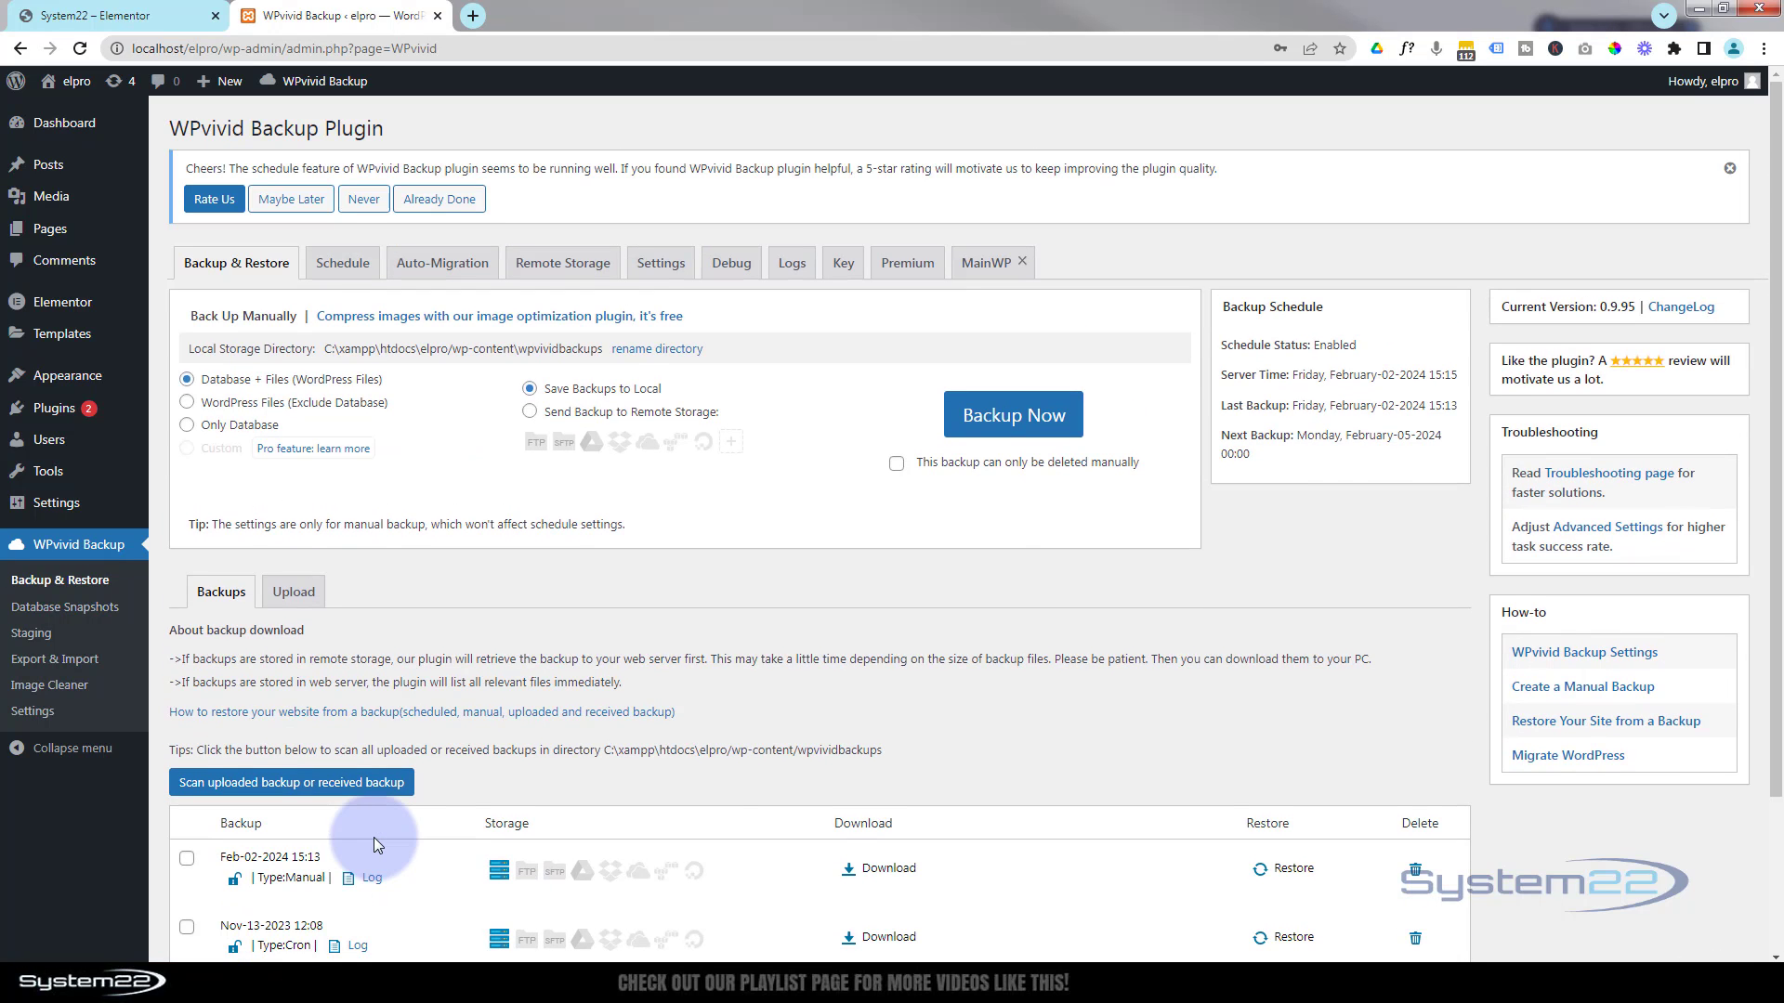
Check WPvivid's general settings for the number of backups retained, and return to the backups list
click(665, 267)
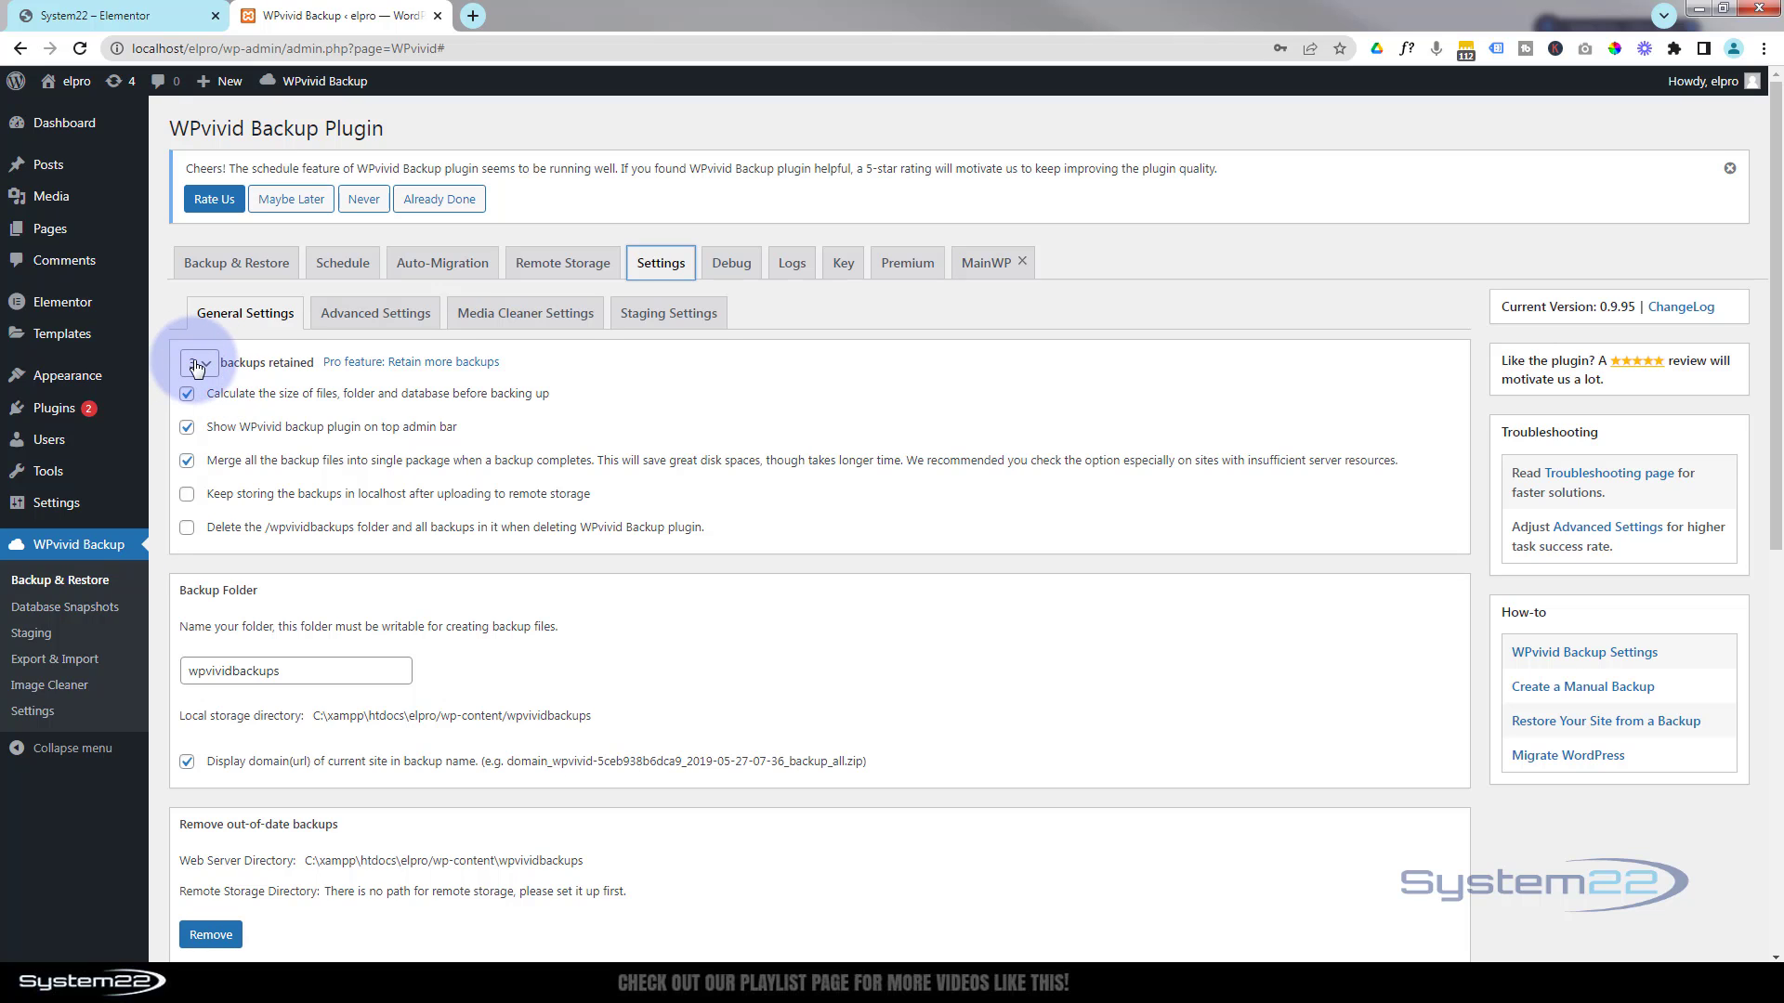
click(236, 262)
scroll(561, 505, down, 2)
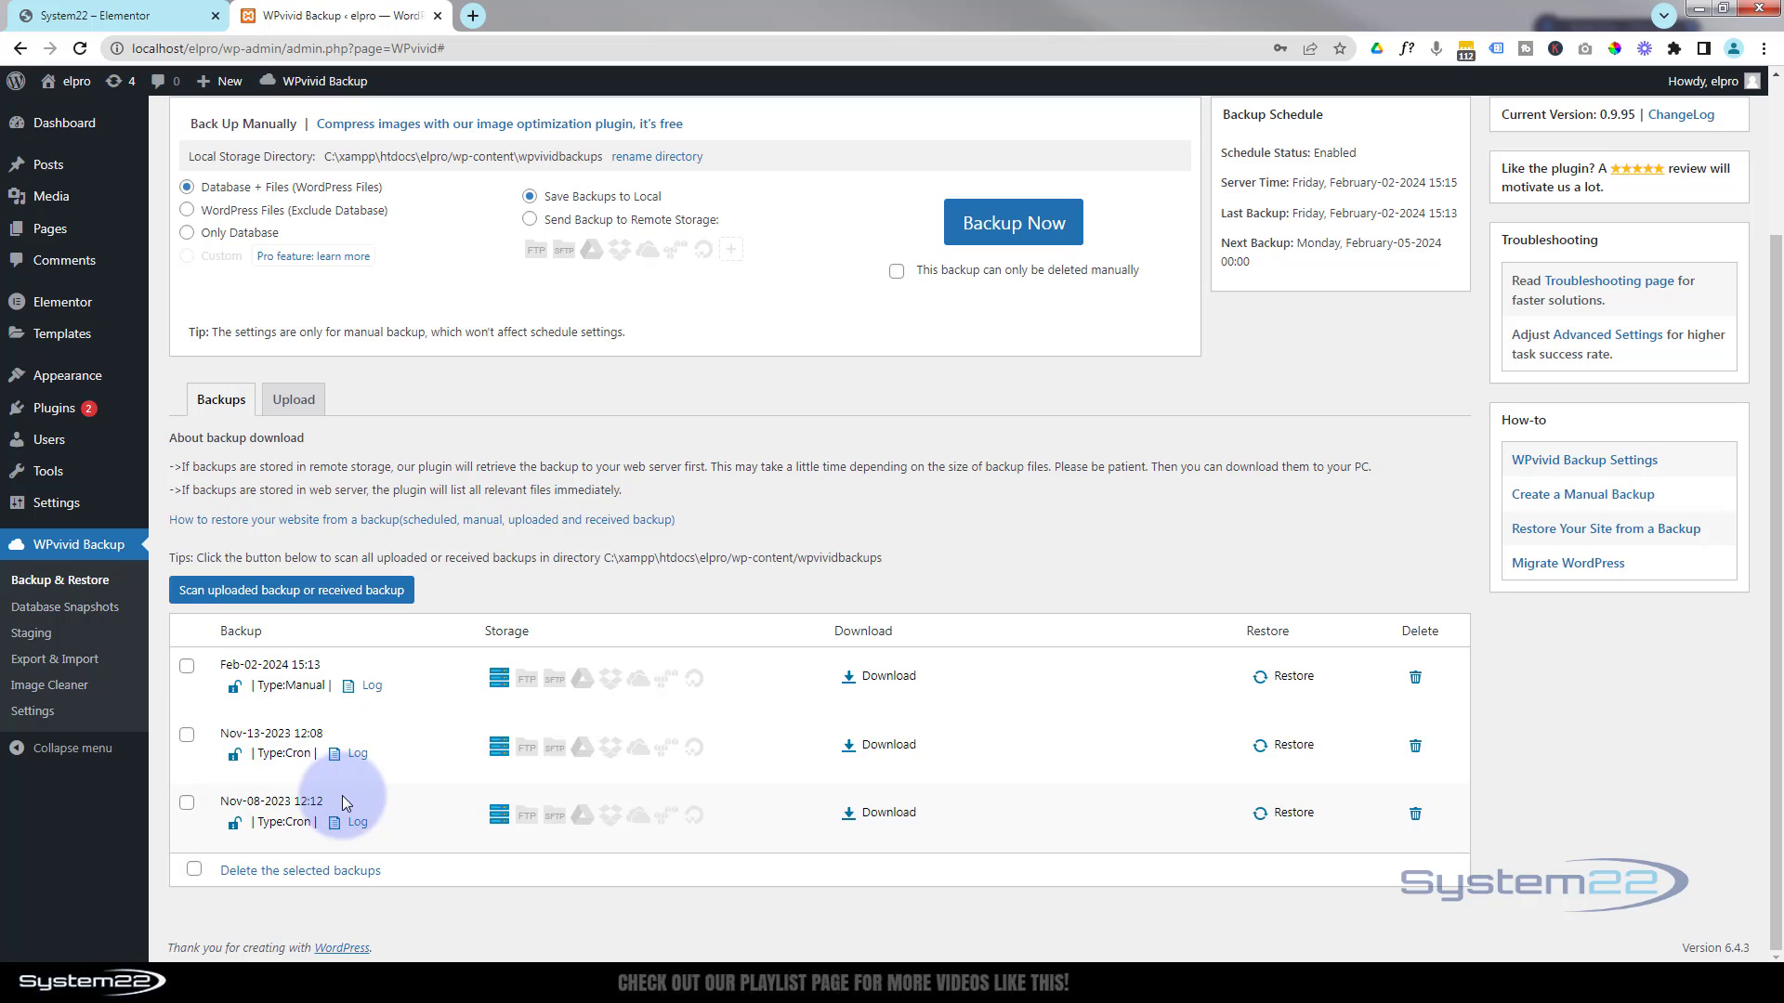
Open the restore page of the Nov-13-2023 12:08 backup, dismiss its notice and return to the backups list
click(1293, 746)
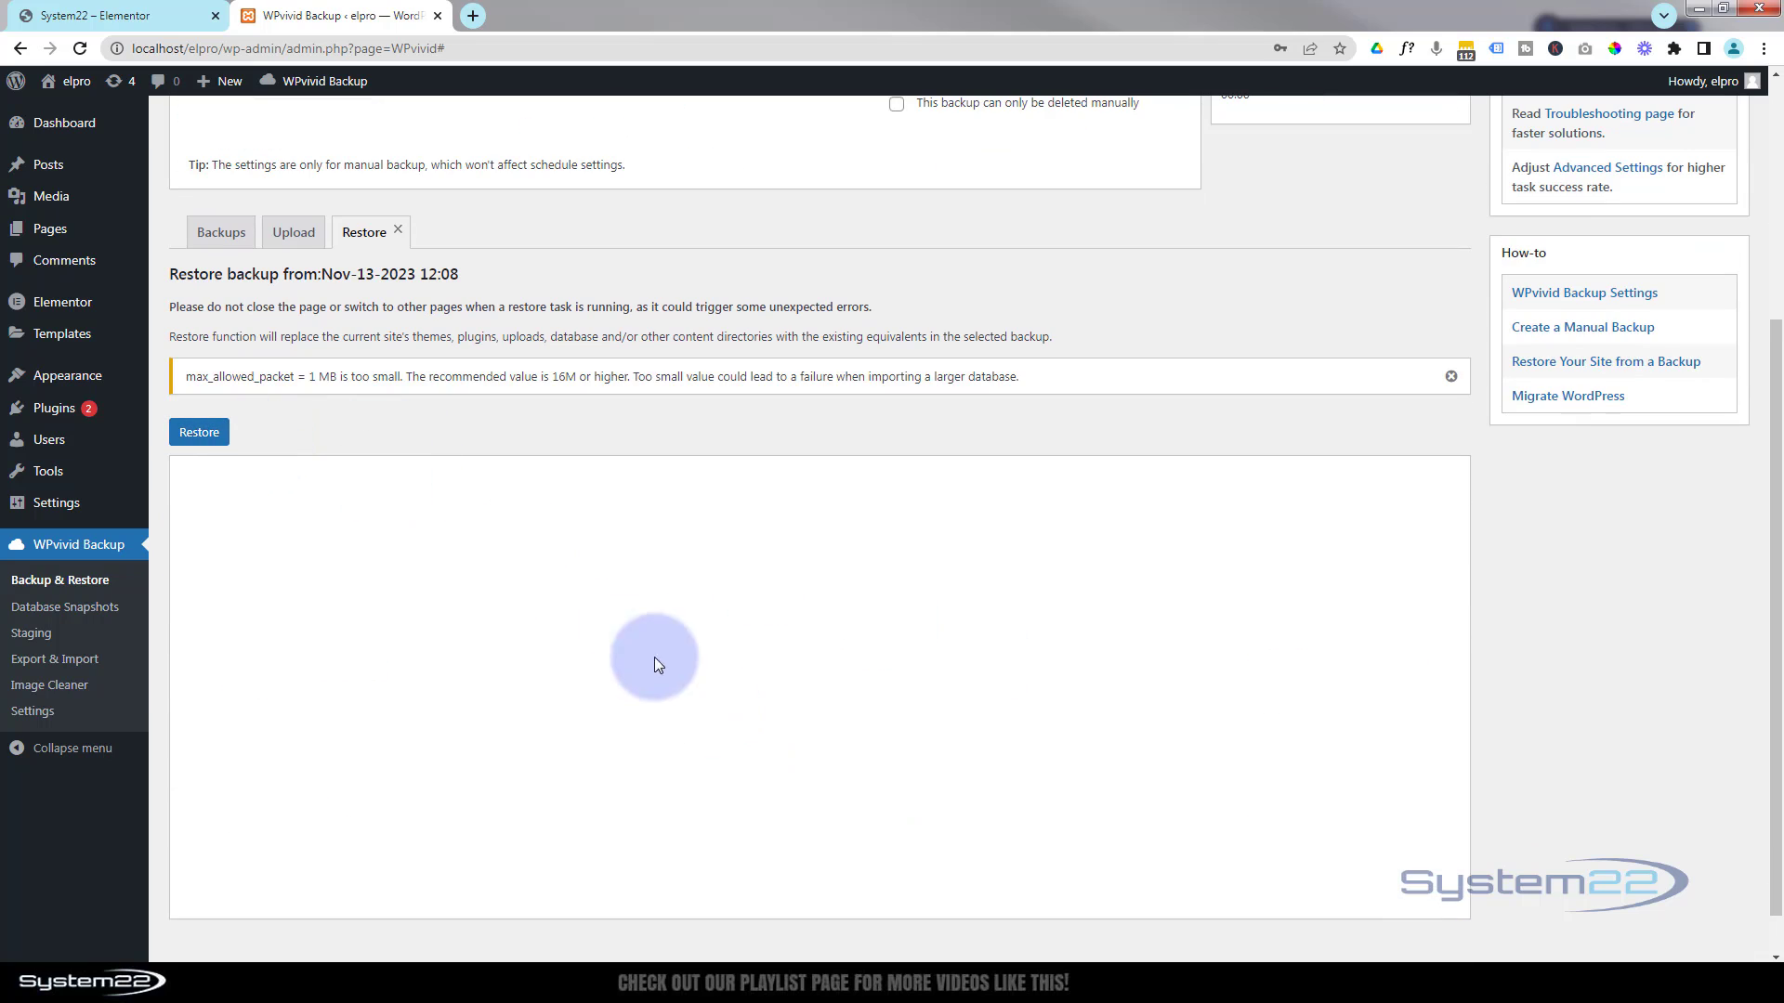
click(1450, 379)
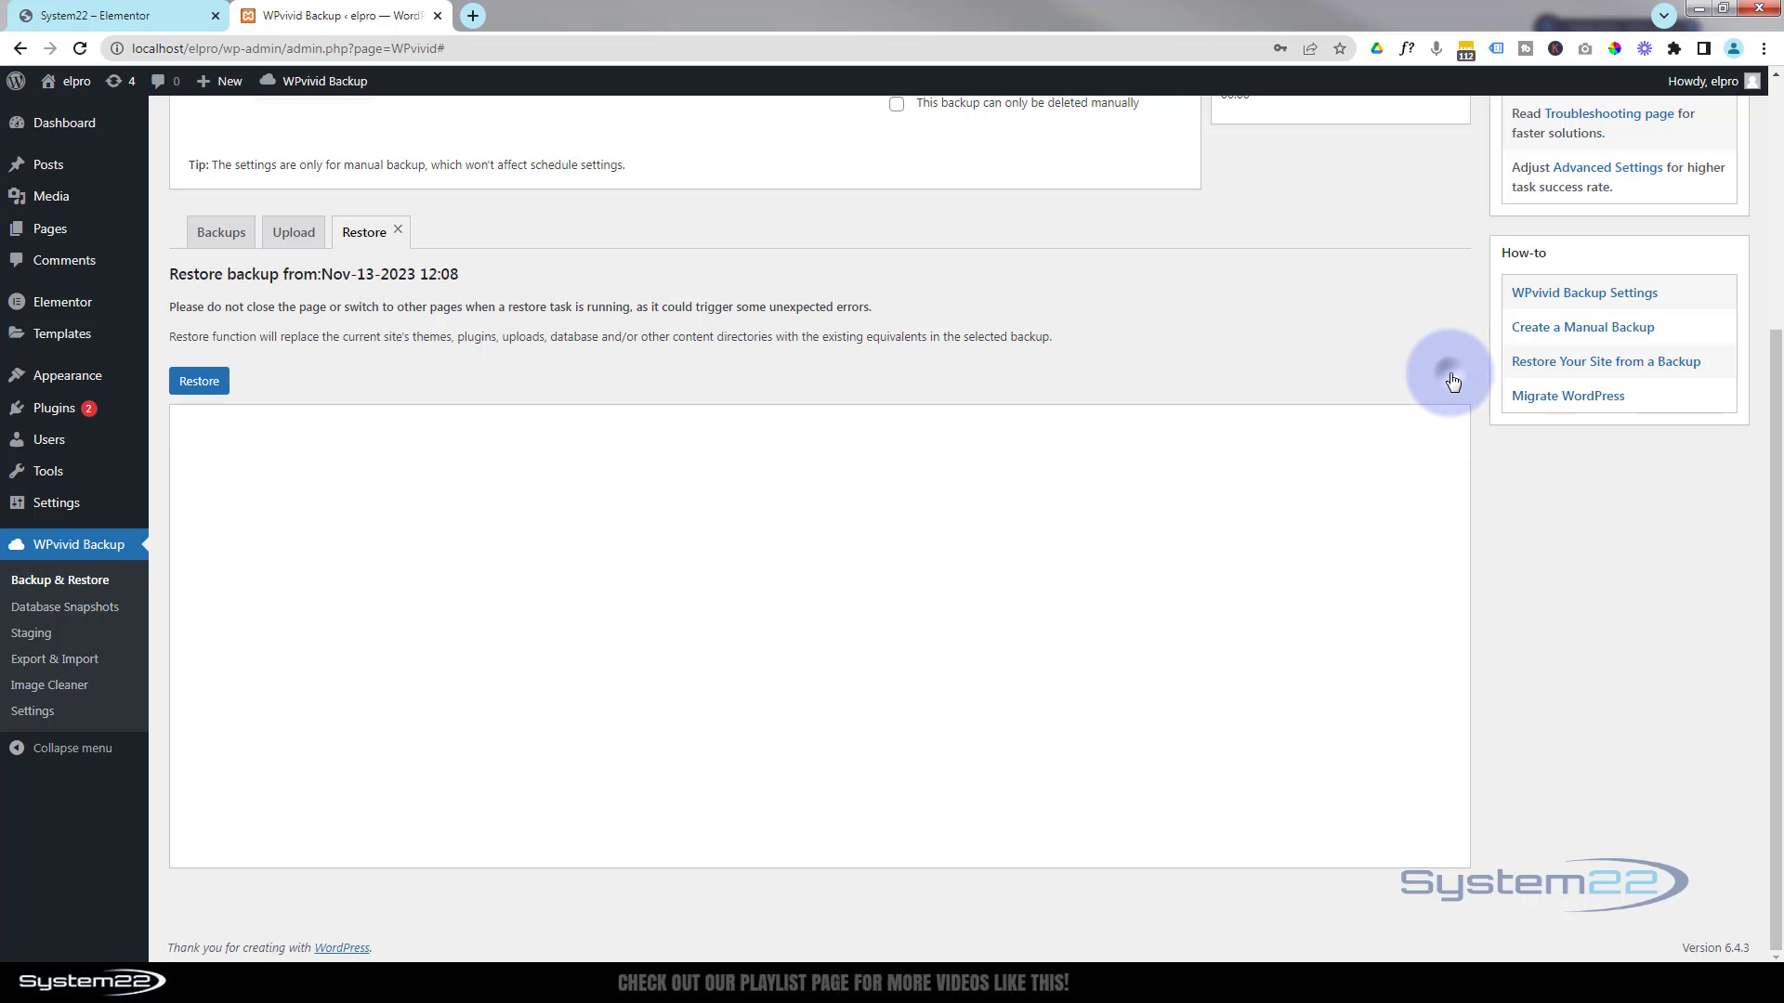
click(224, 234)
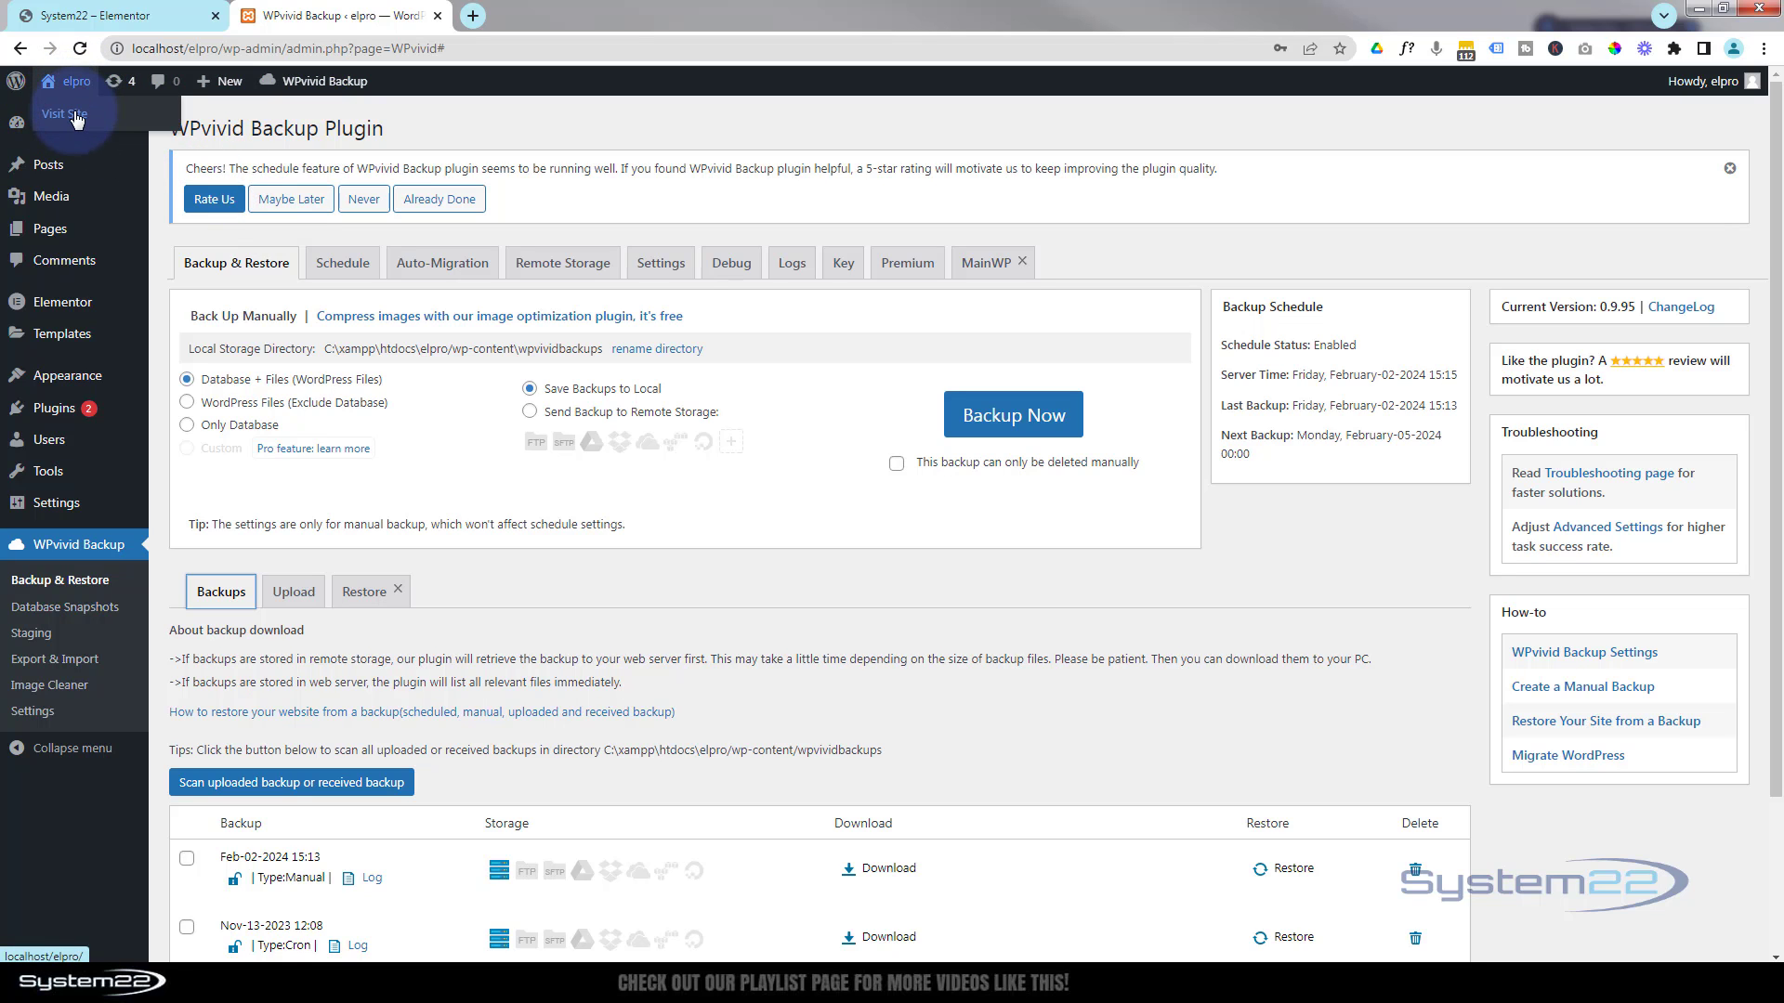
Open the elpro front end in a new tab and review it alongside the live System22 home page
middle_click(76, 116)
click(564, 13)
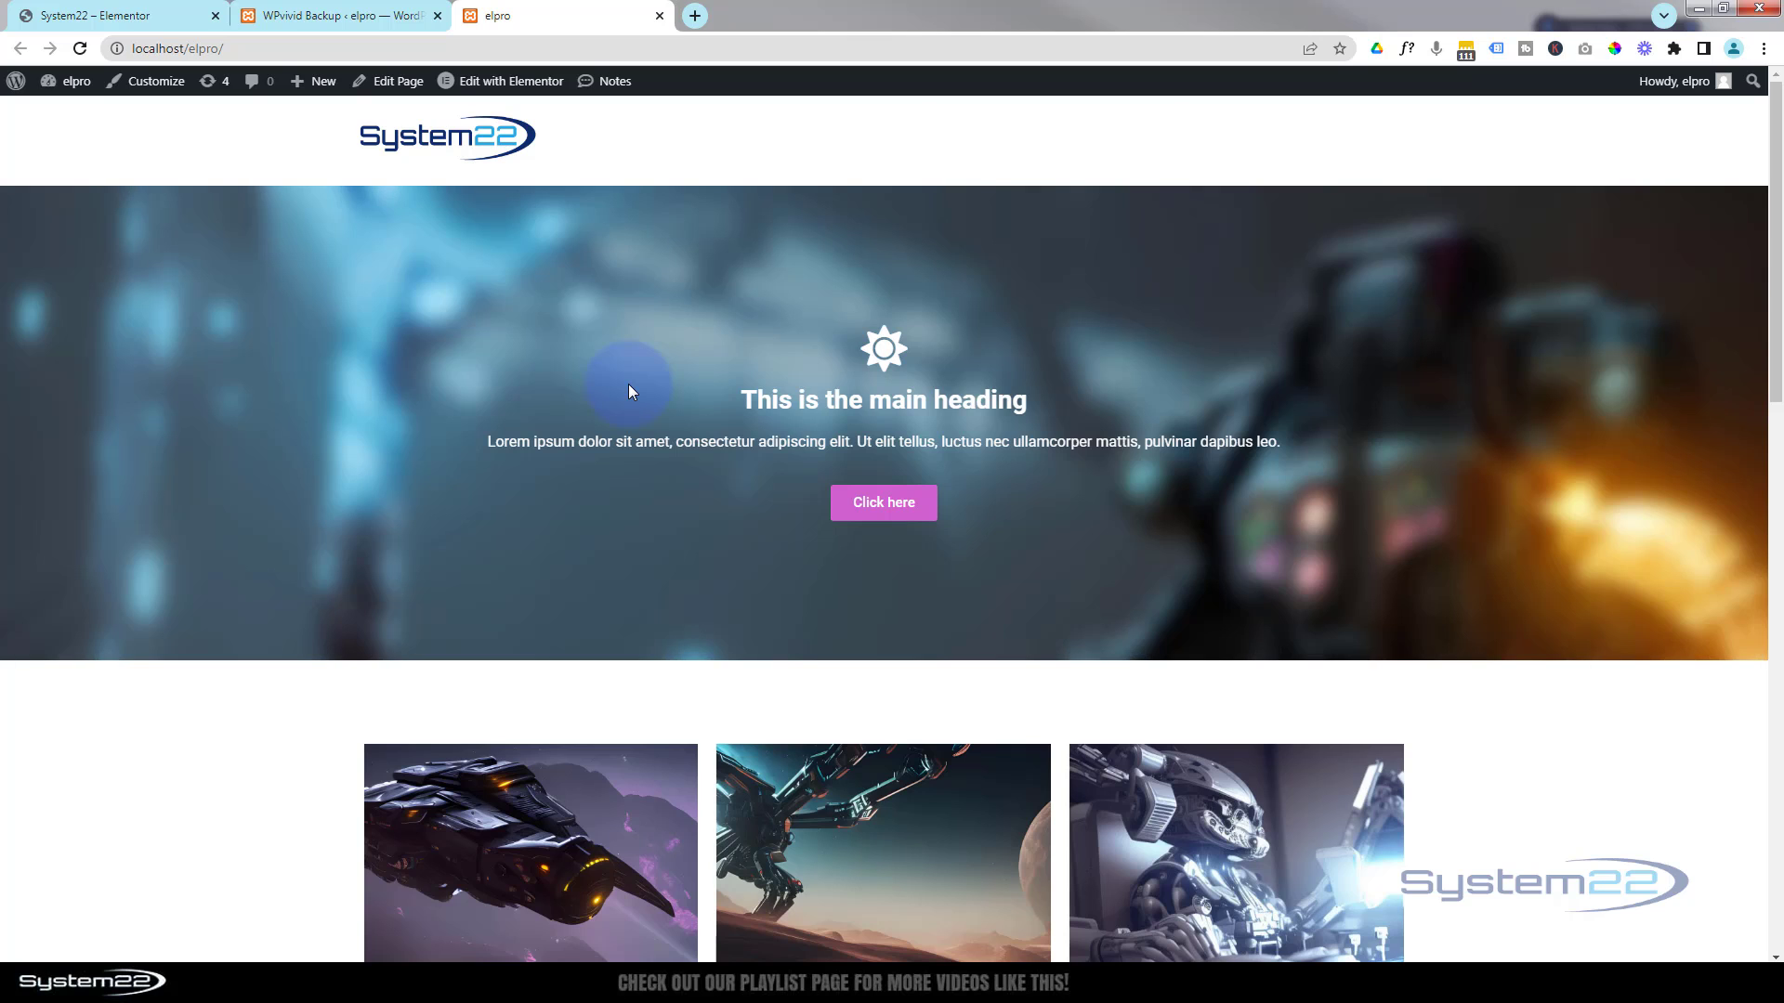
click(119, 16)
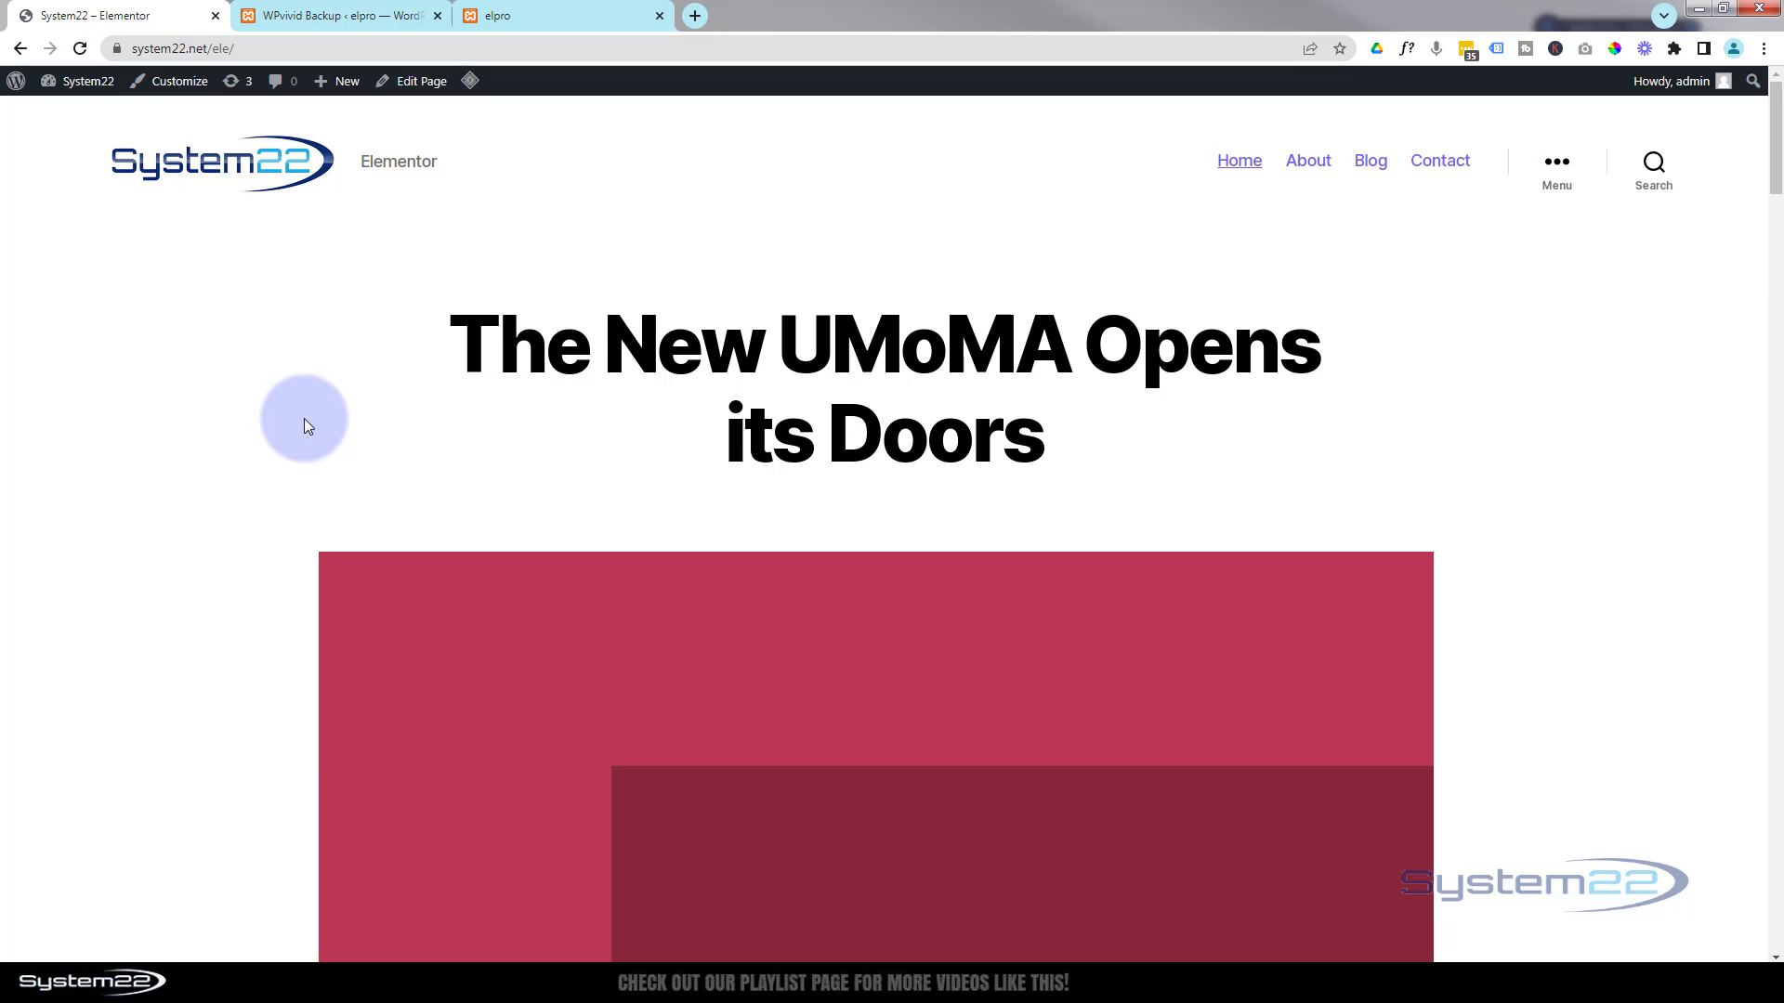
scroll(310, 428, down, 10)
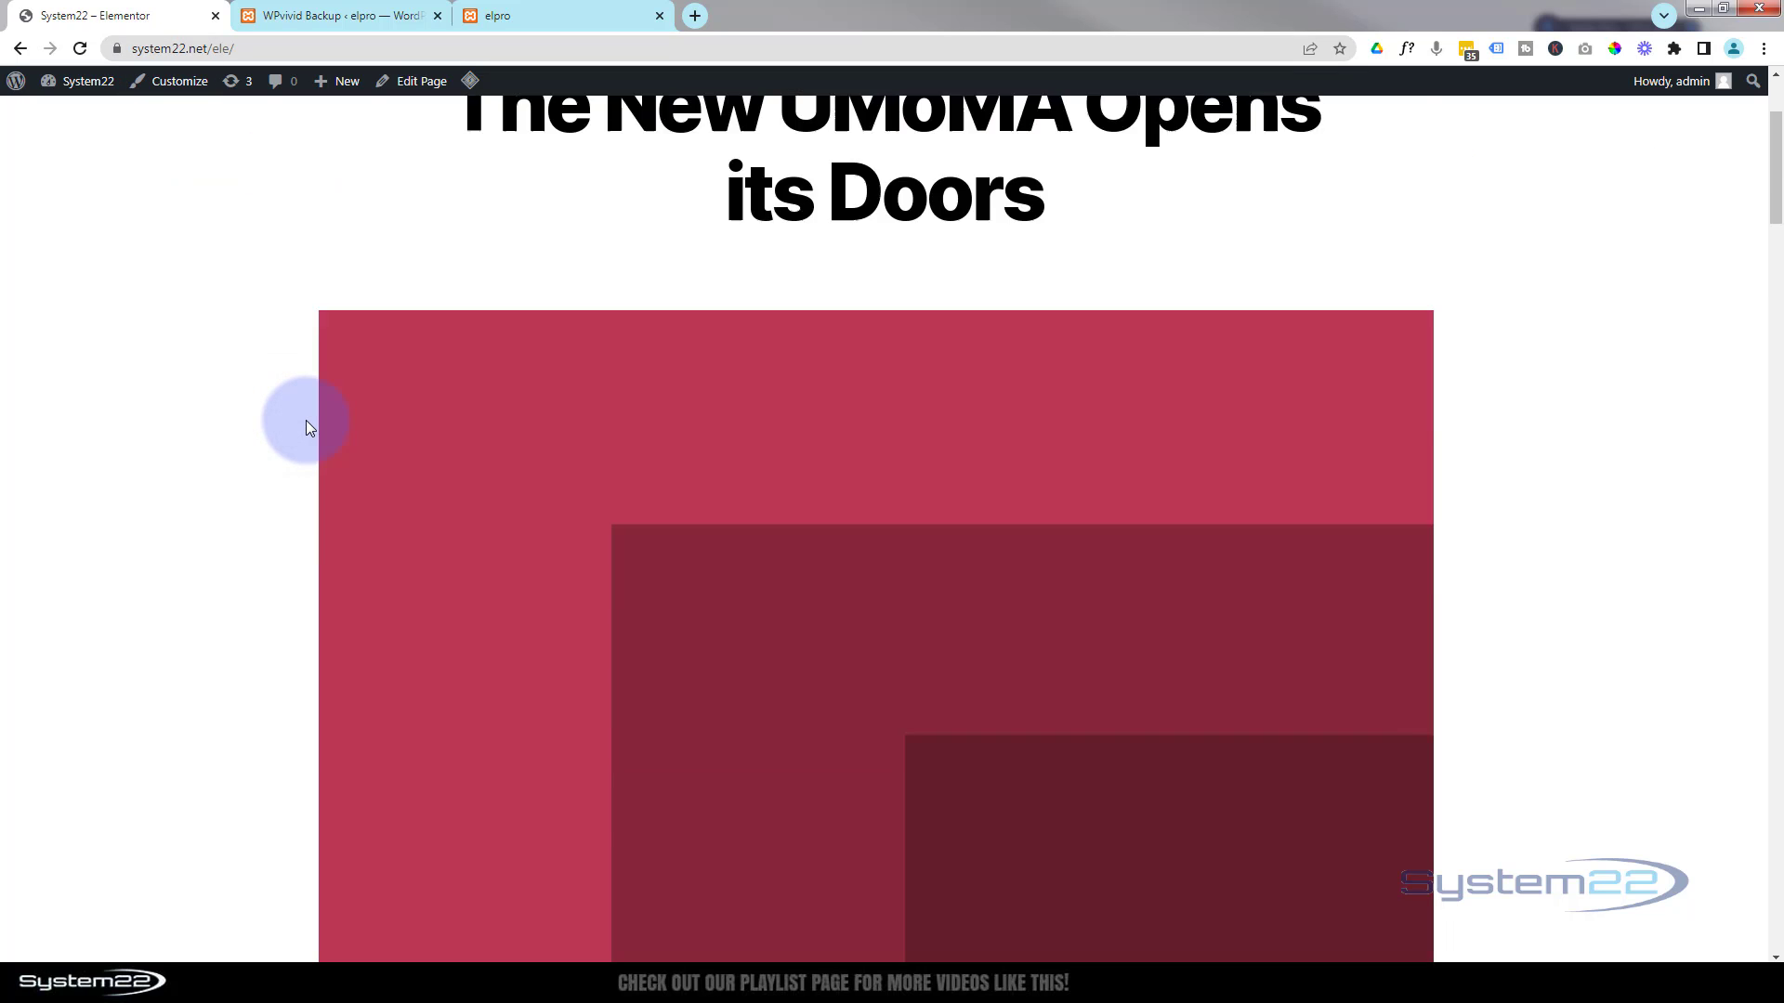
scroll(307, 421, up, 10)
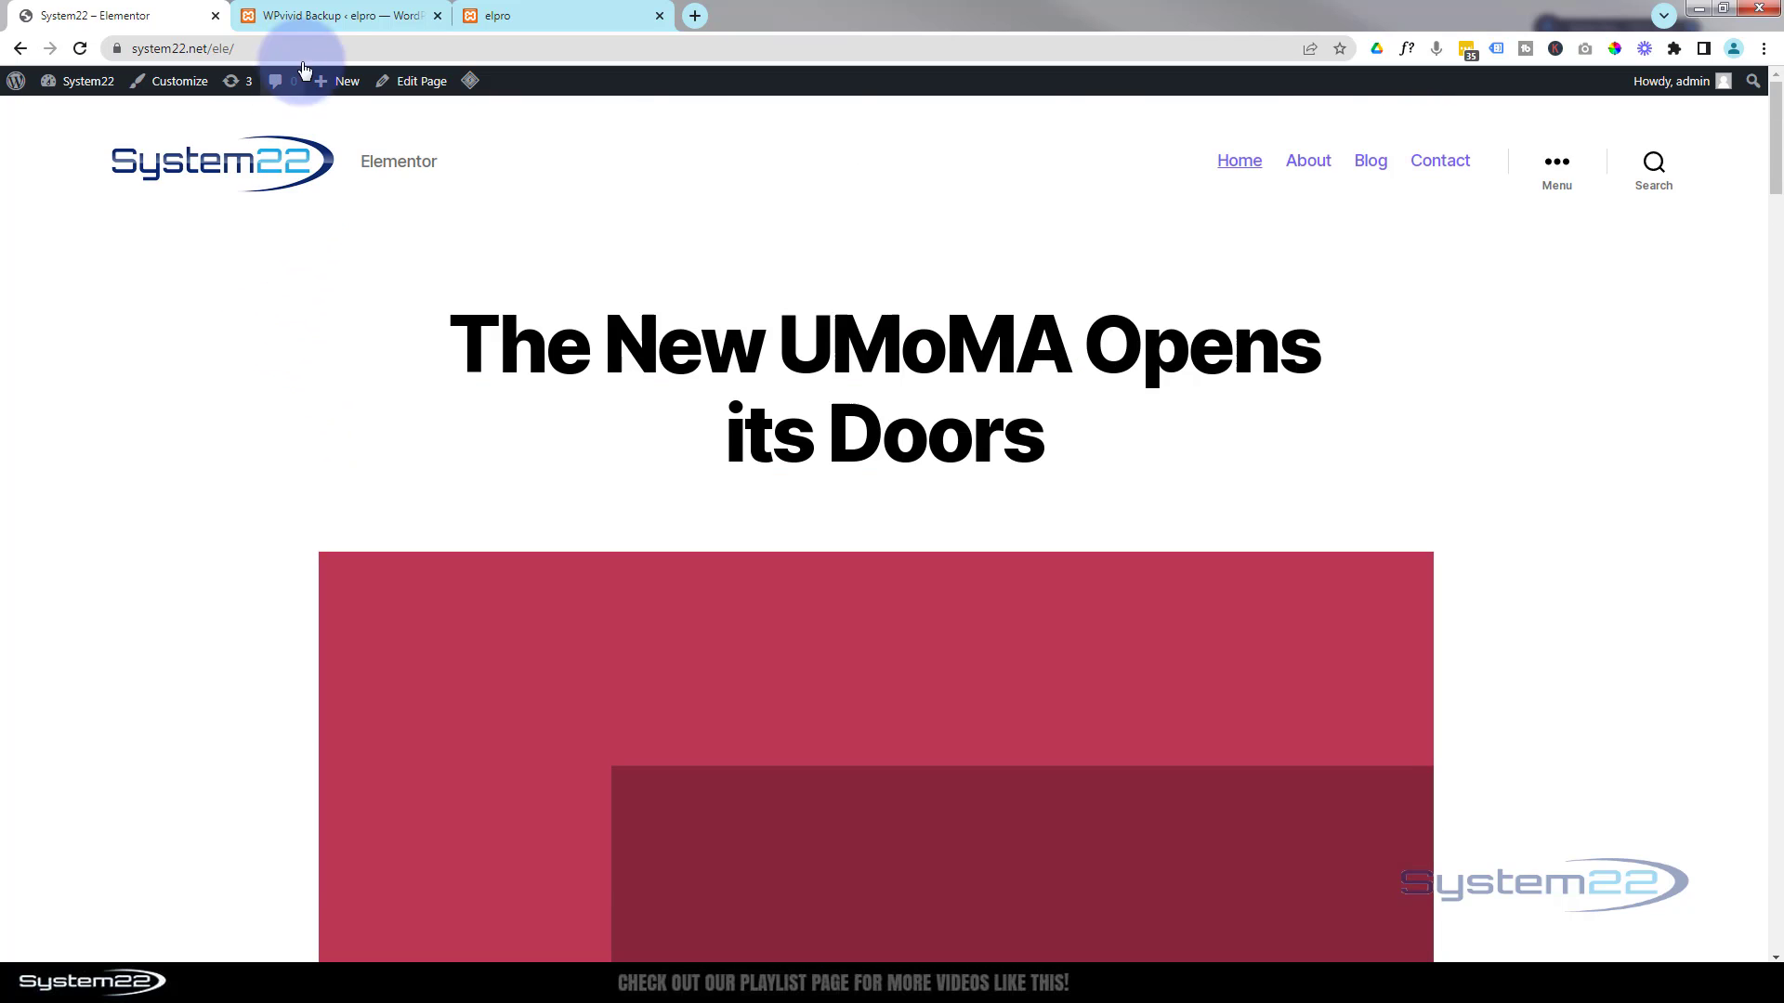
Download the zip file of the Feb-02-2024 15:13 backup from the local elpro site
click(336, 17)
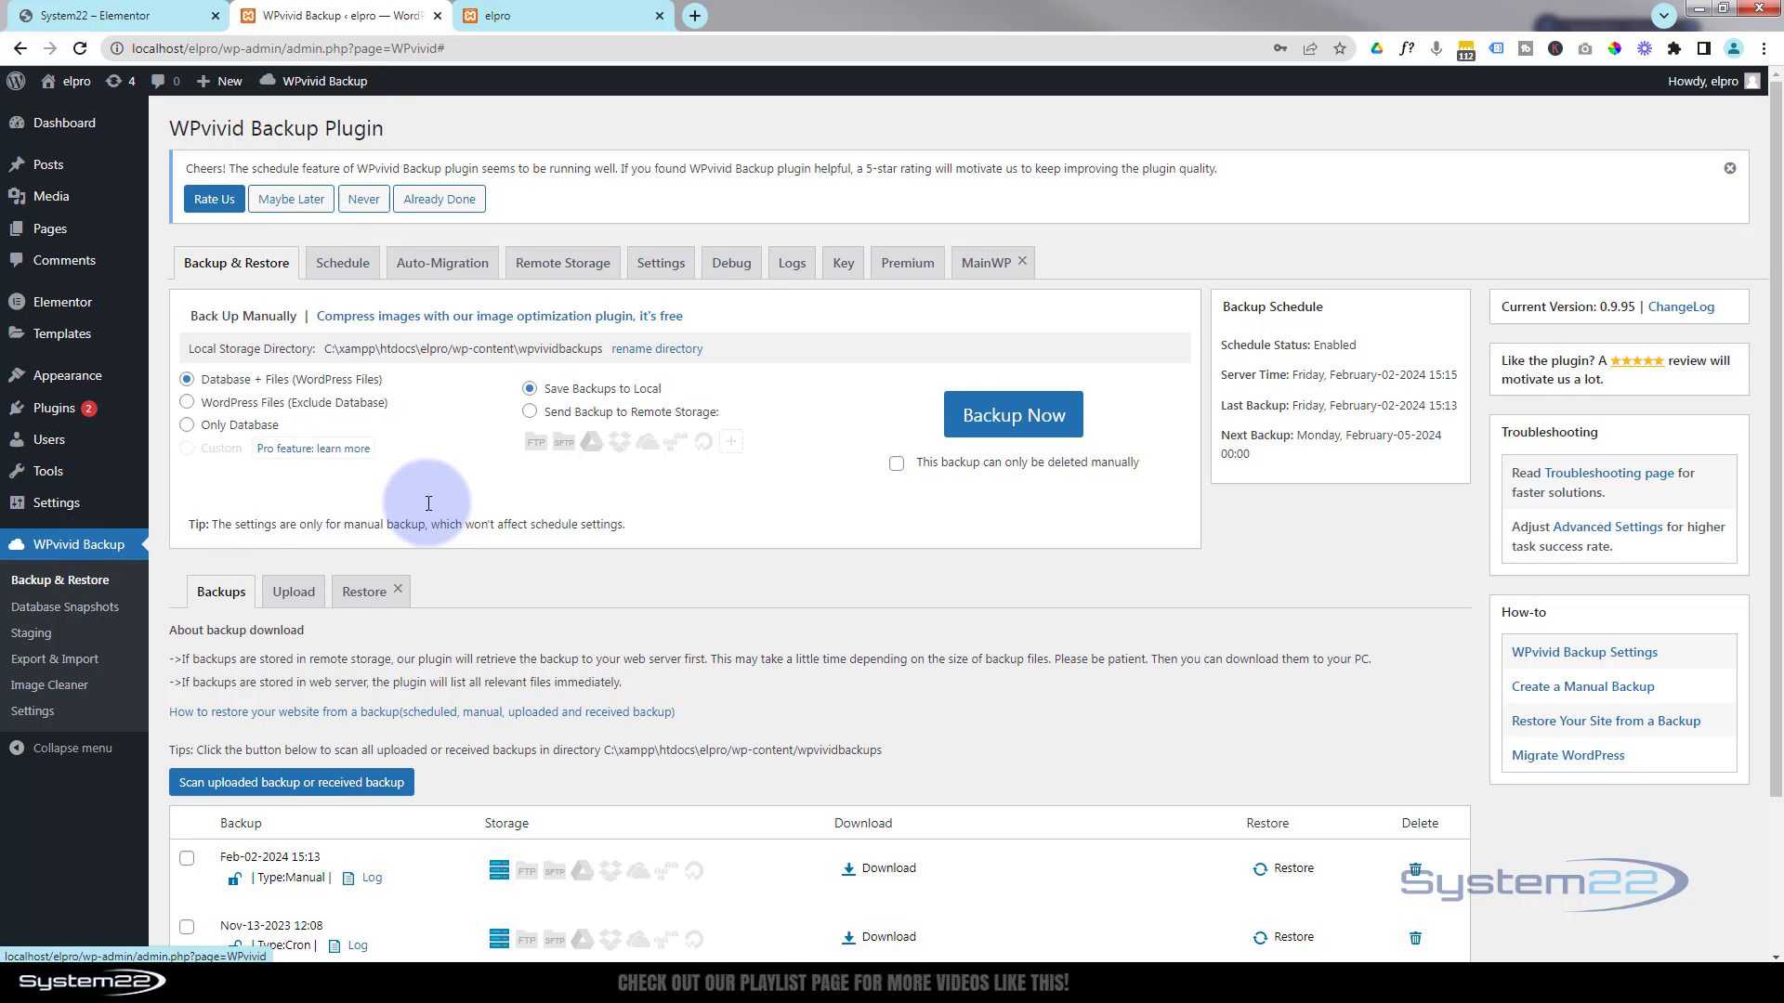
scroll(428, 503, down, 2)
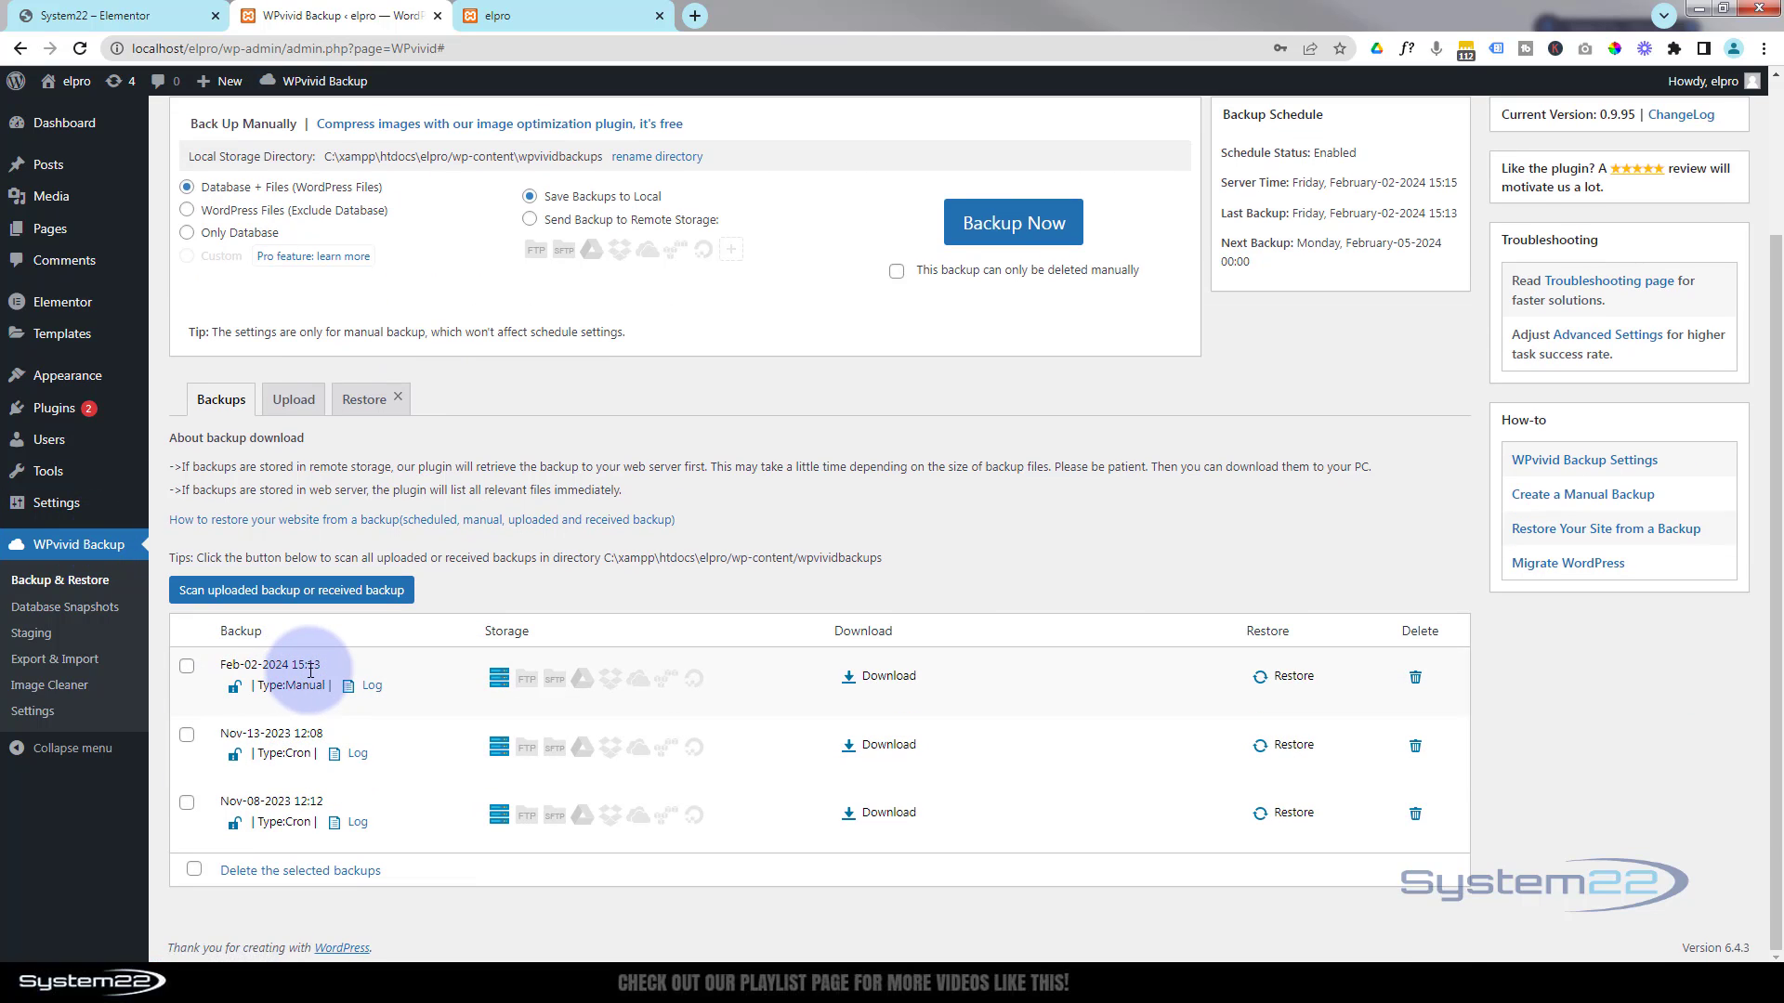
click(882, 679)
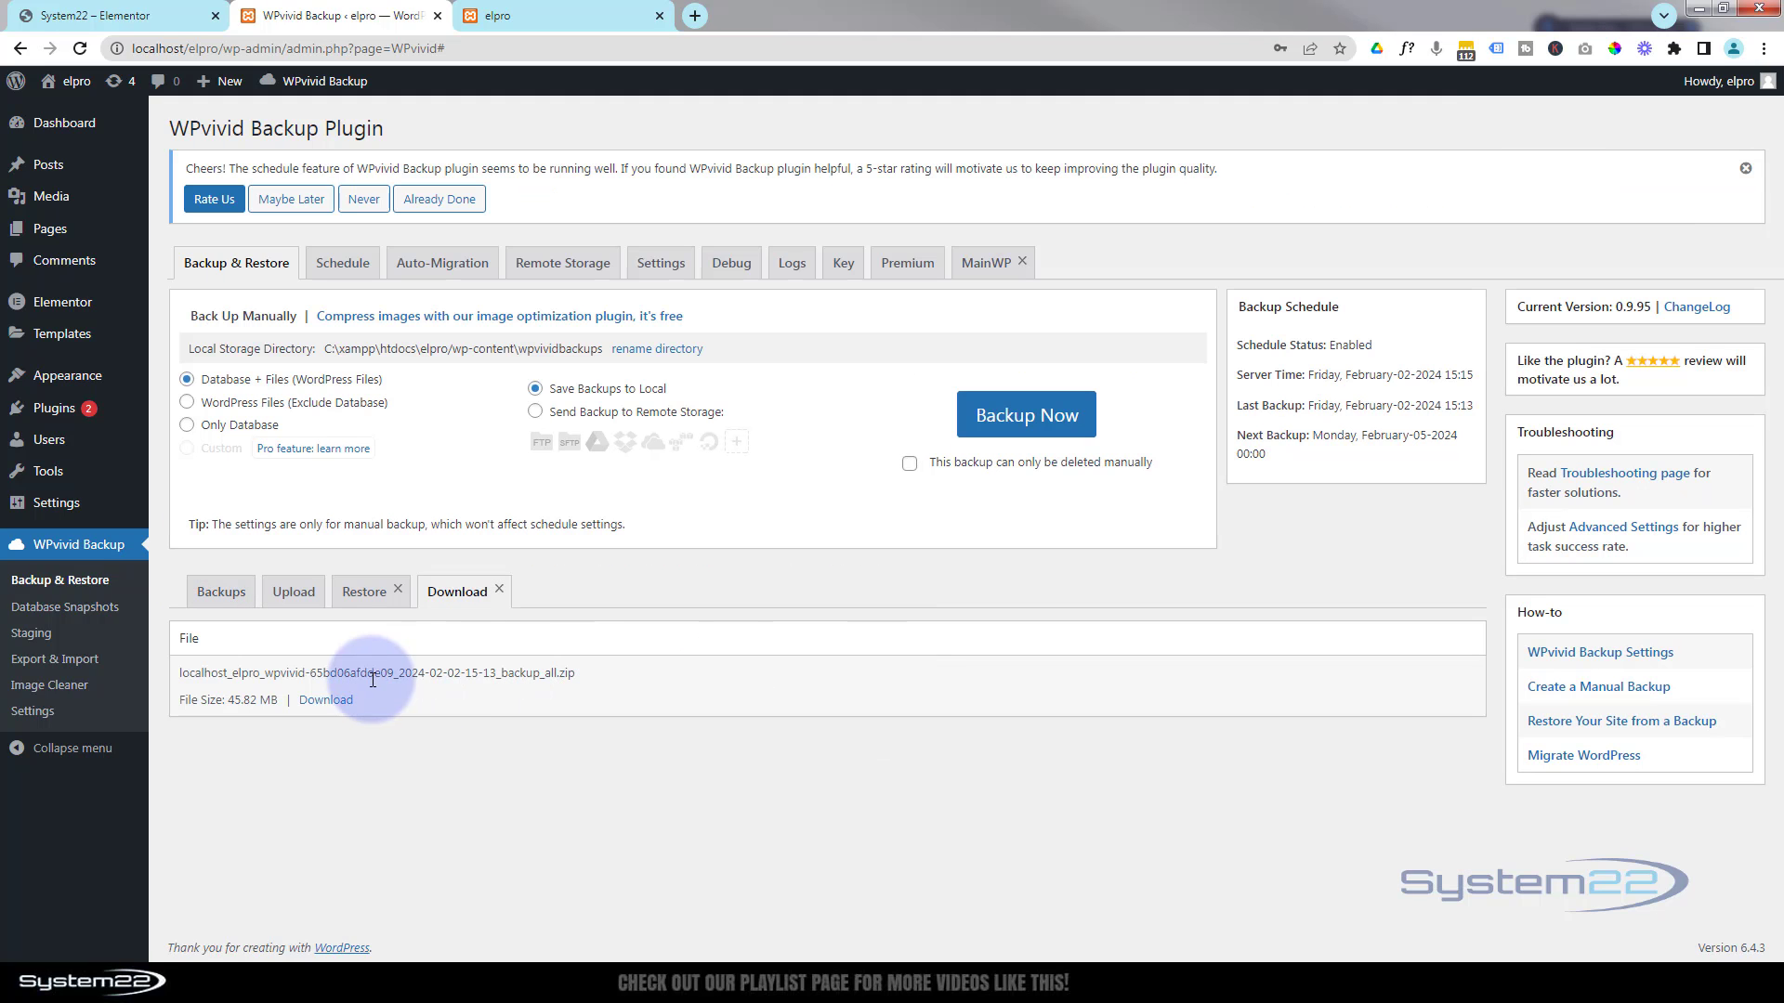
click(325, 704)
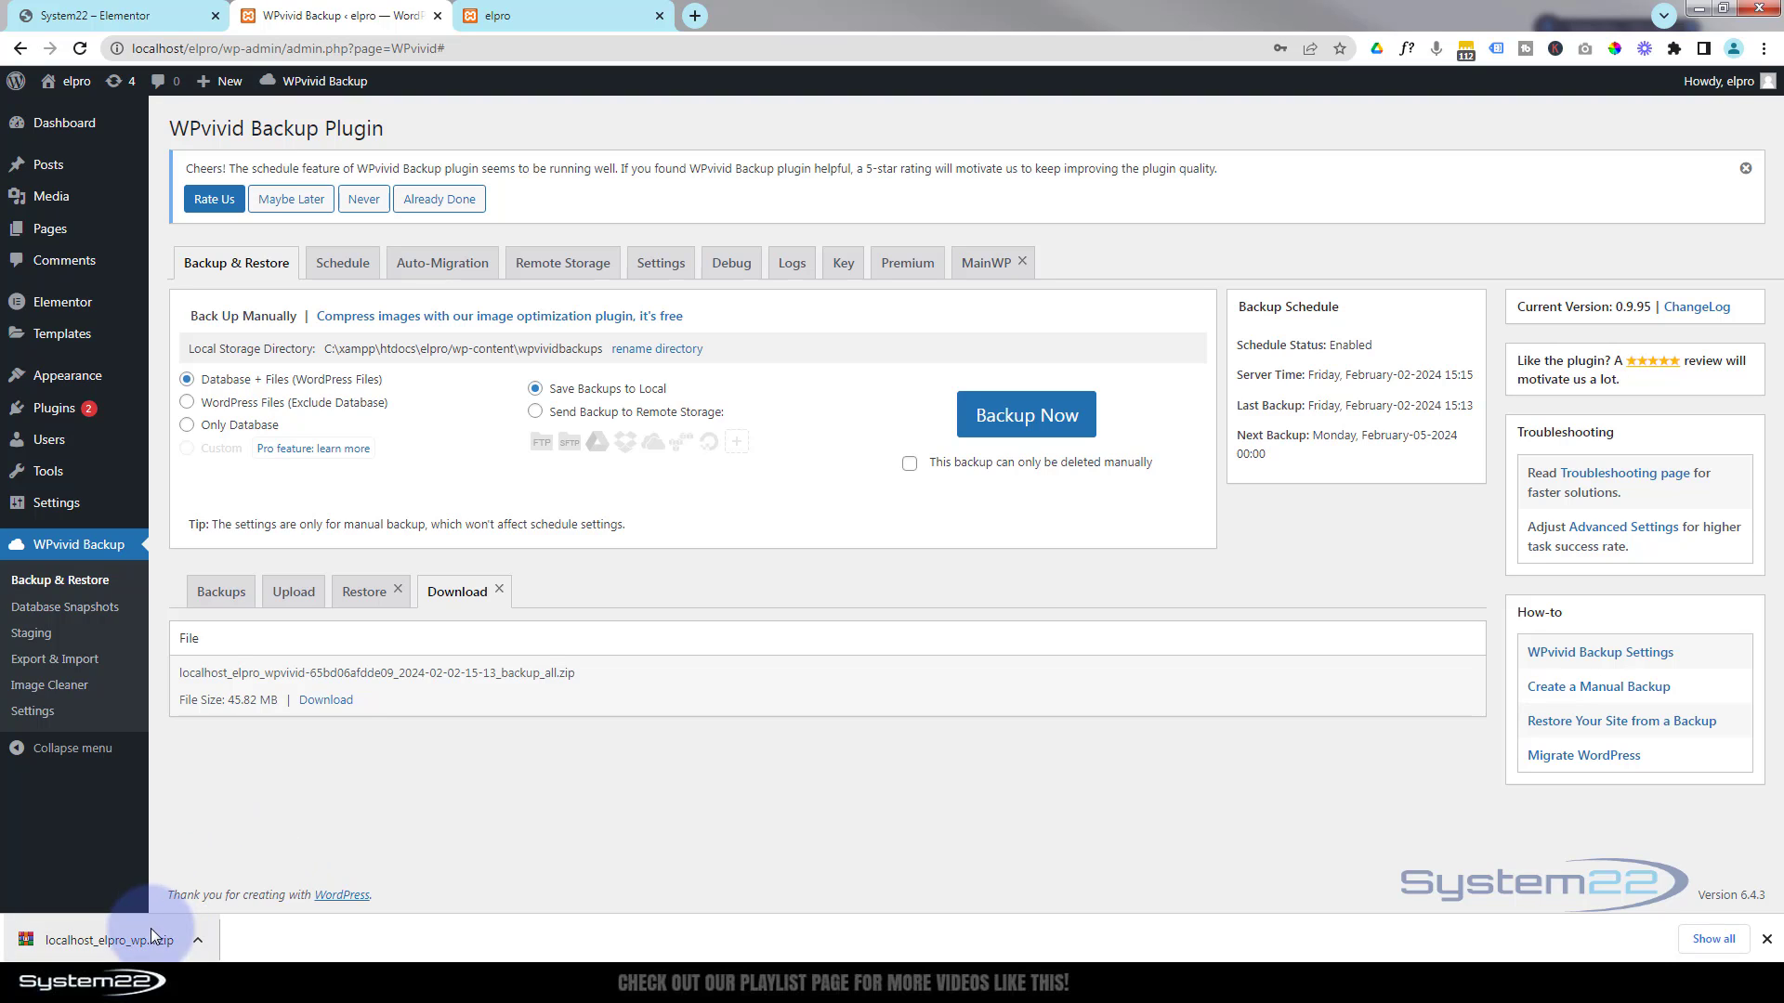
Open the live System22 site's admin dashboard, dismiss the Popular Apps notice and open the page for adding new plugins
click(119, 16)
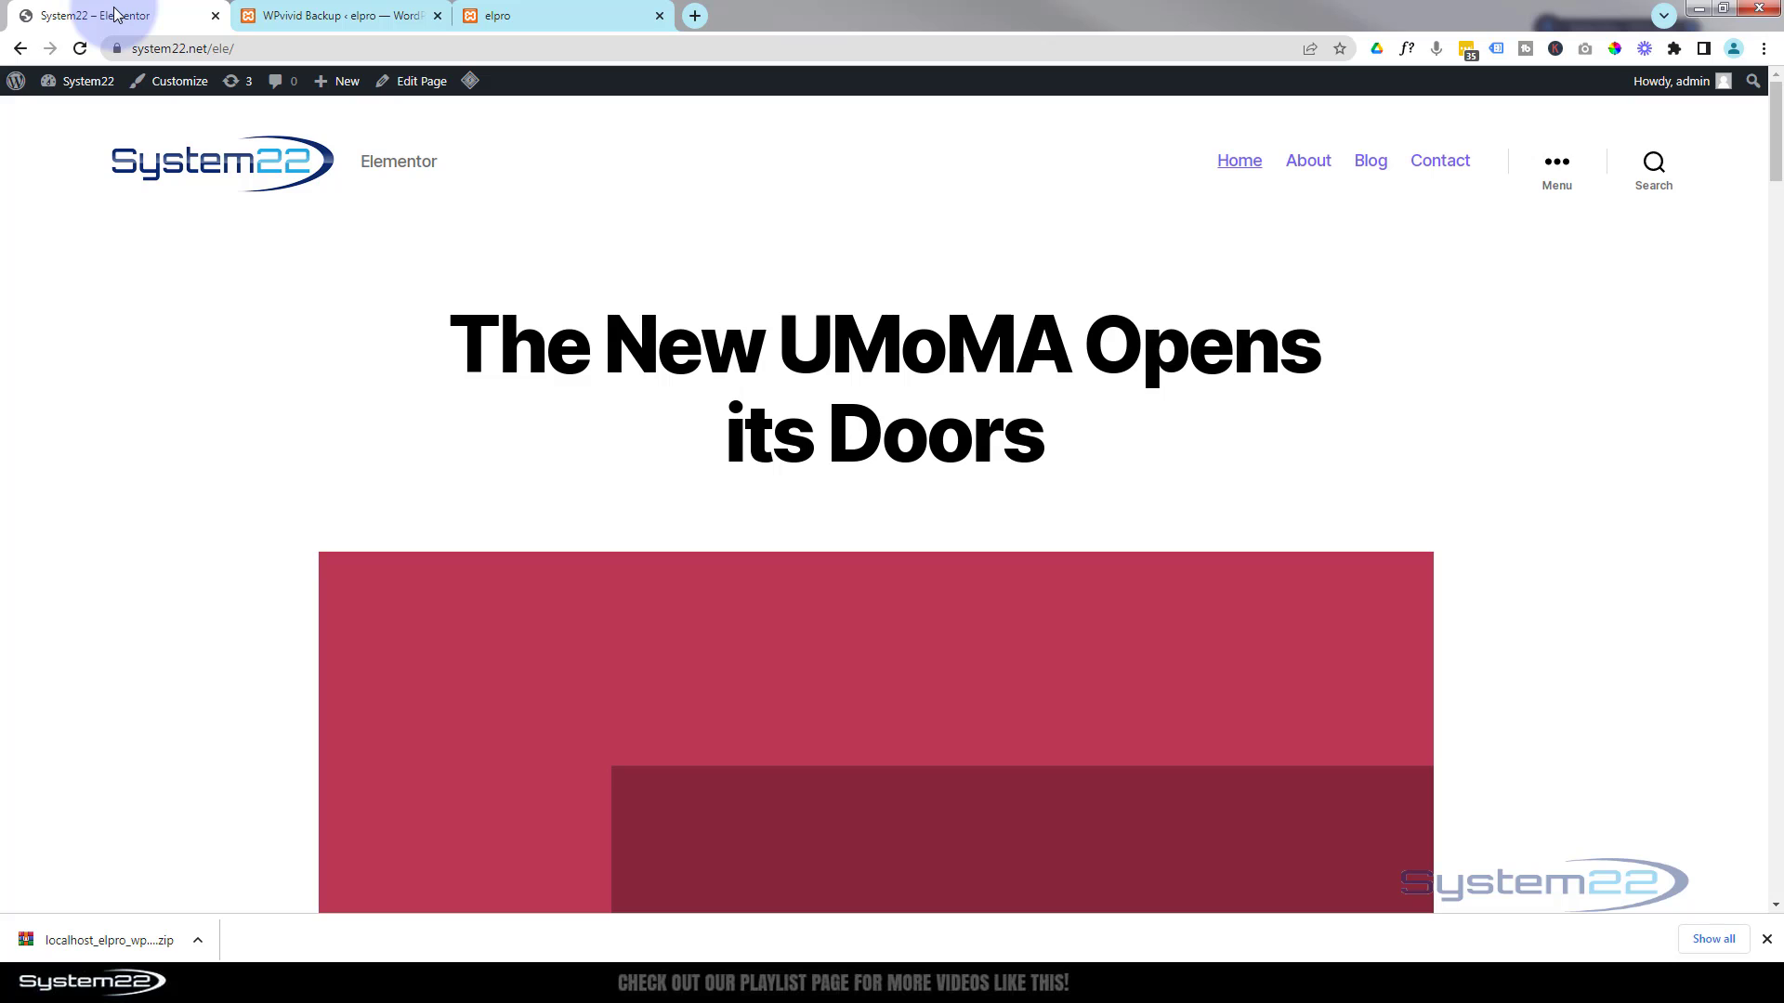
mouse_move(51, 84)
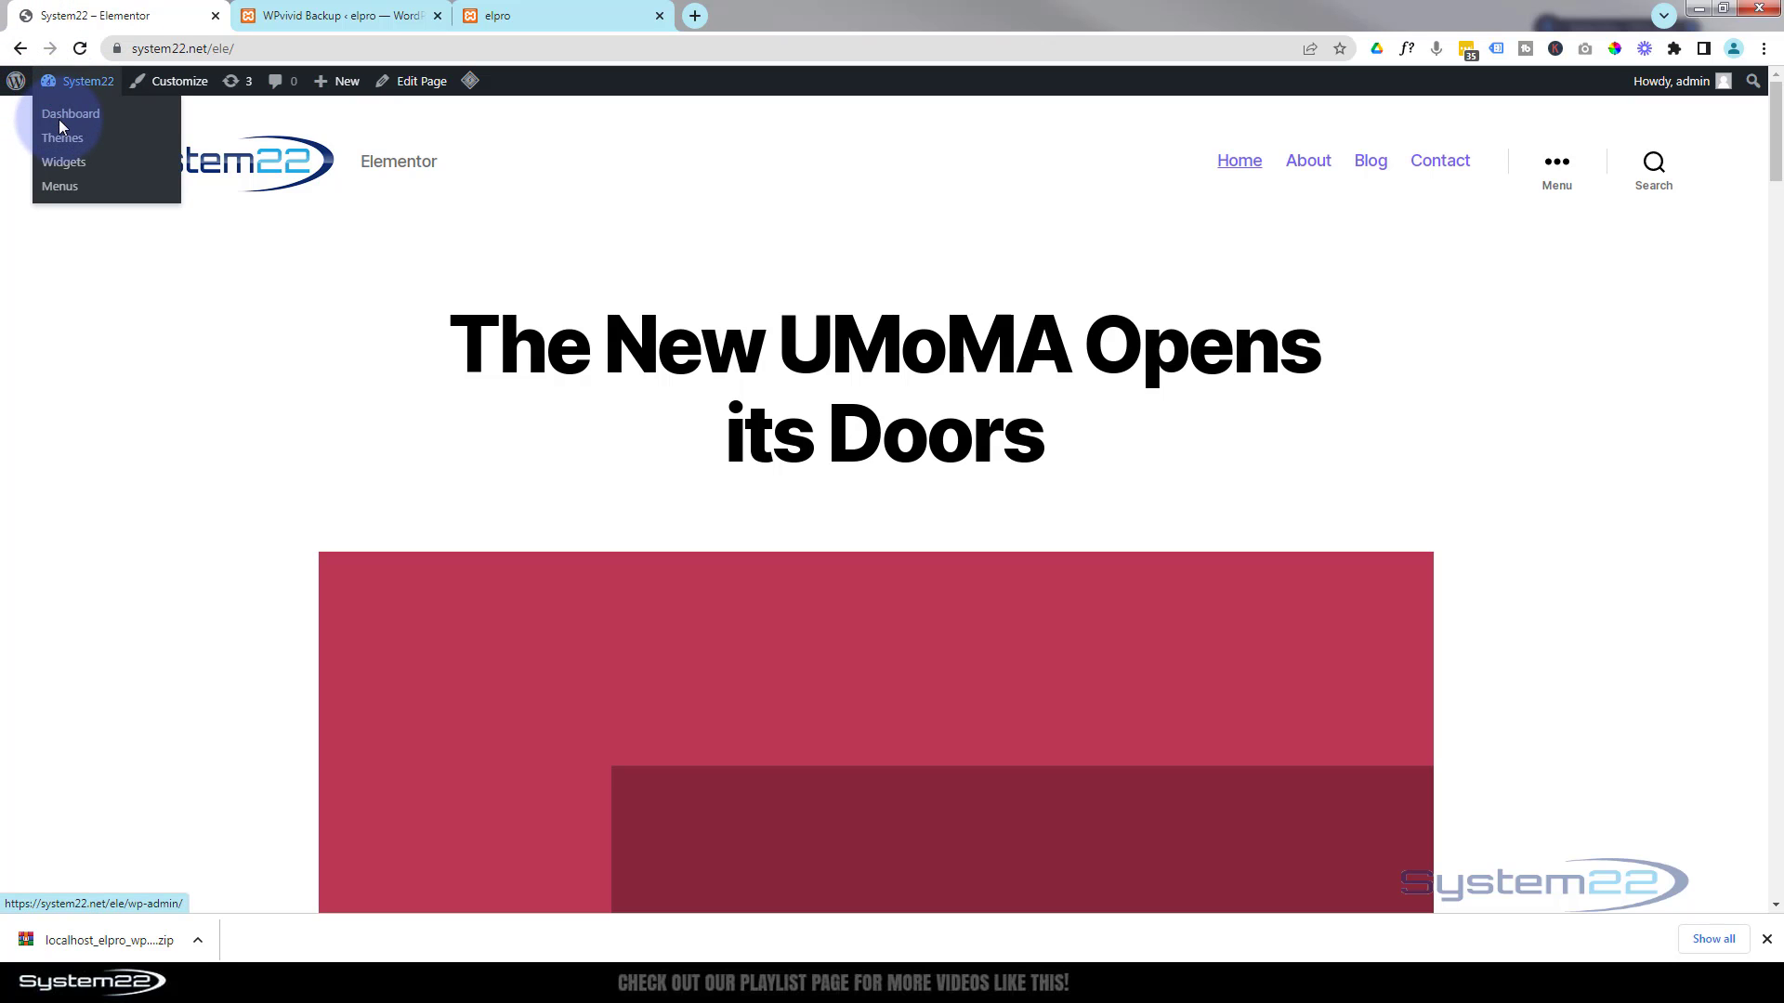
click(62, 127)
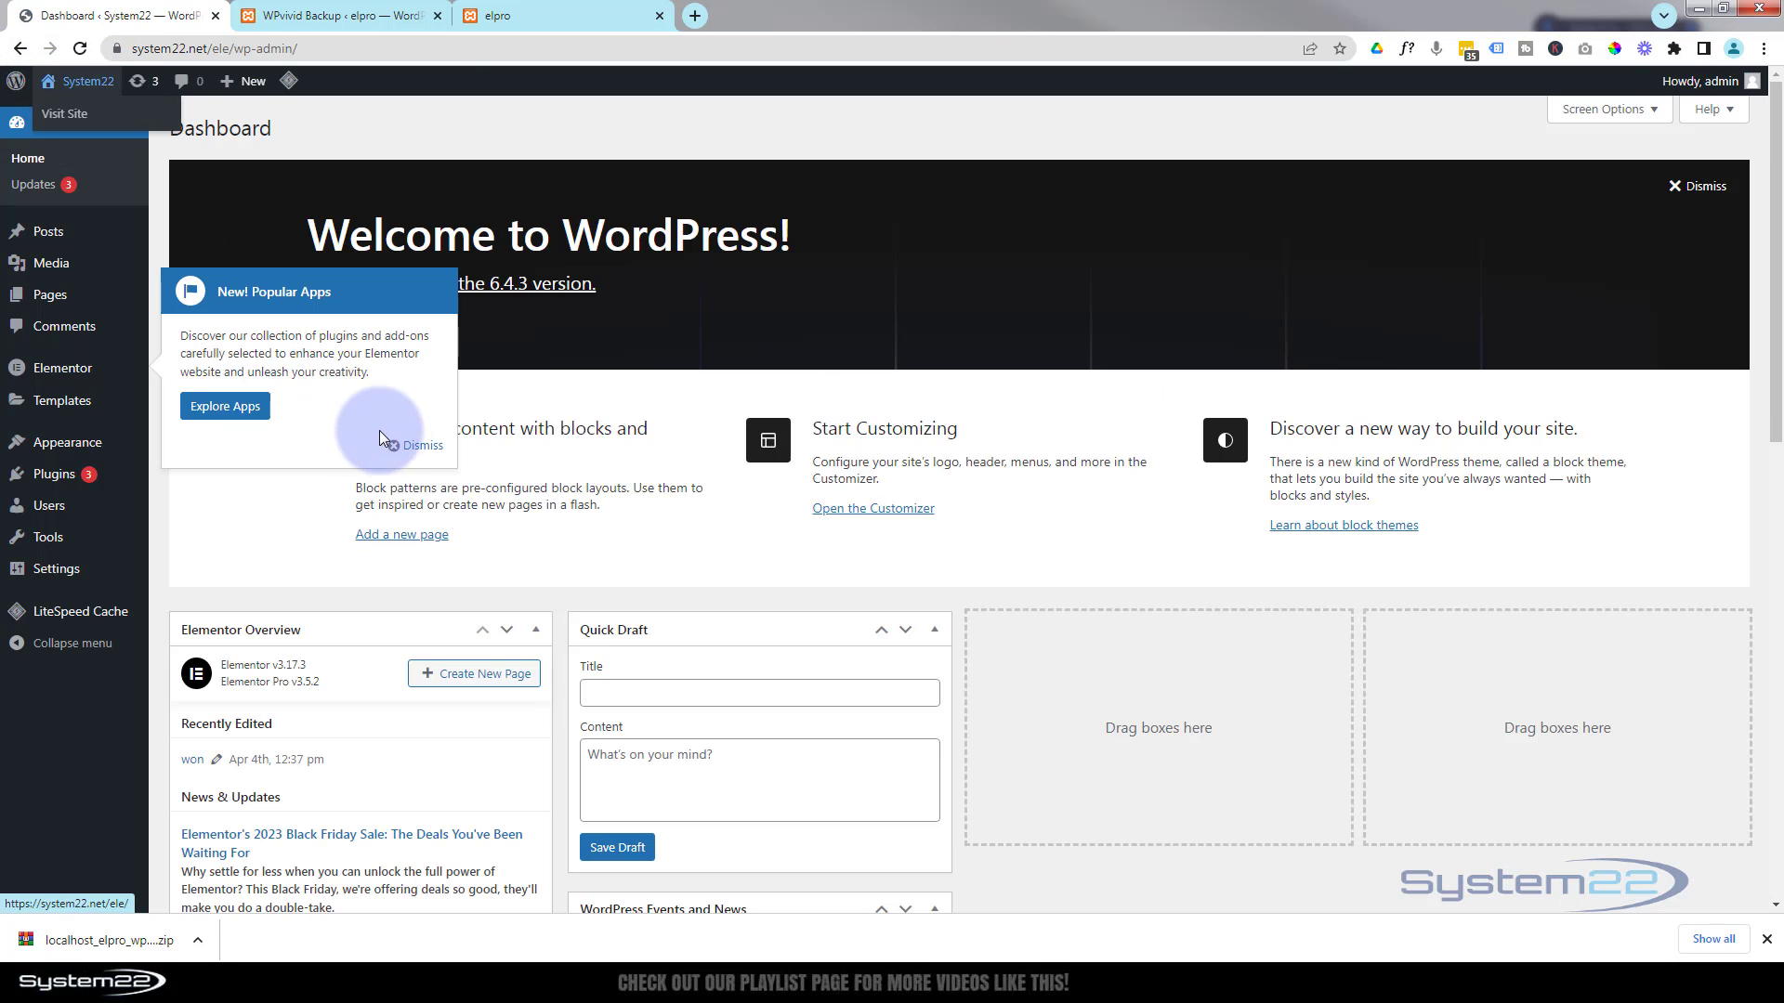
click(417, 447)
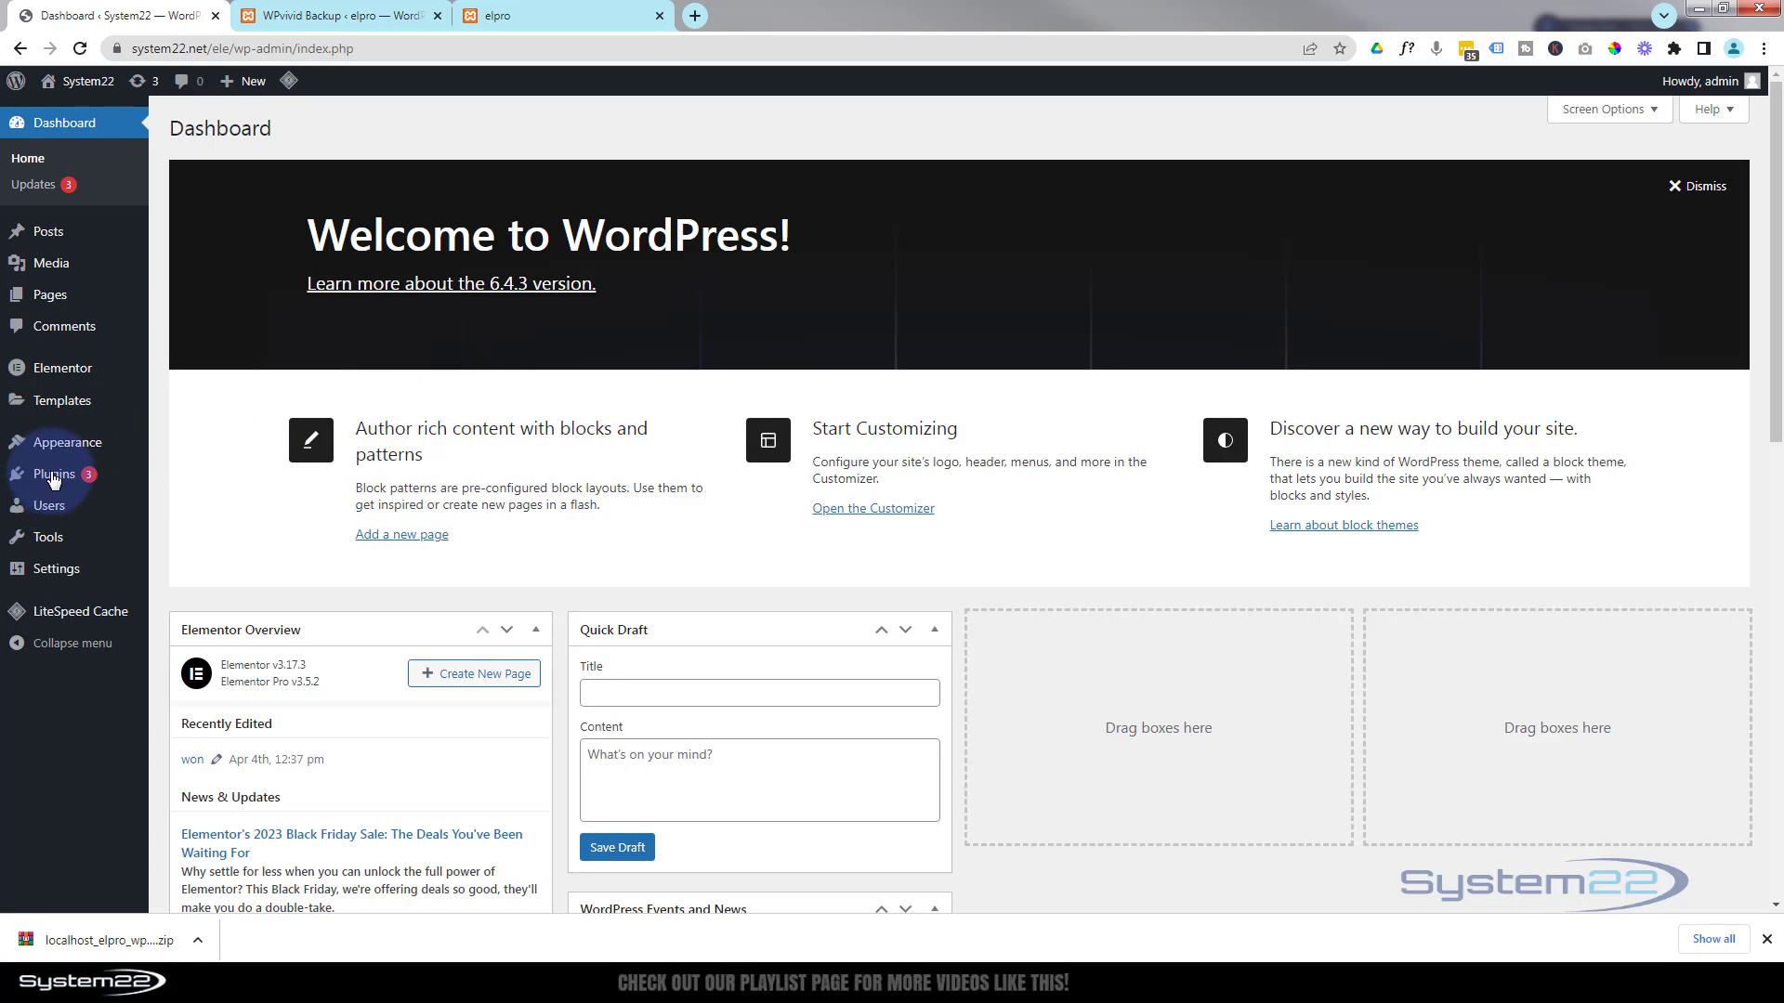
mouse_move(53, 478)
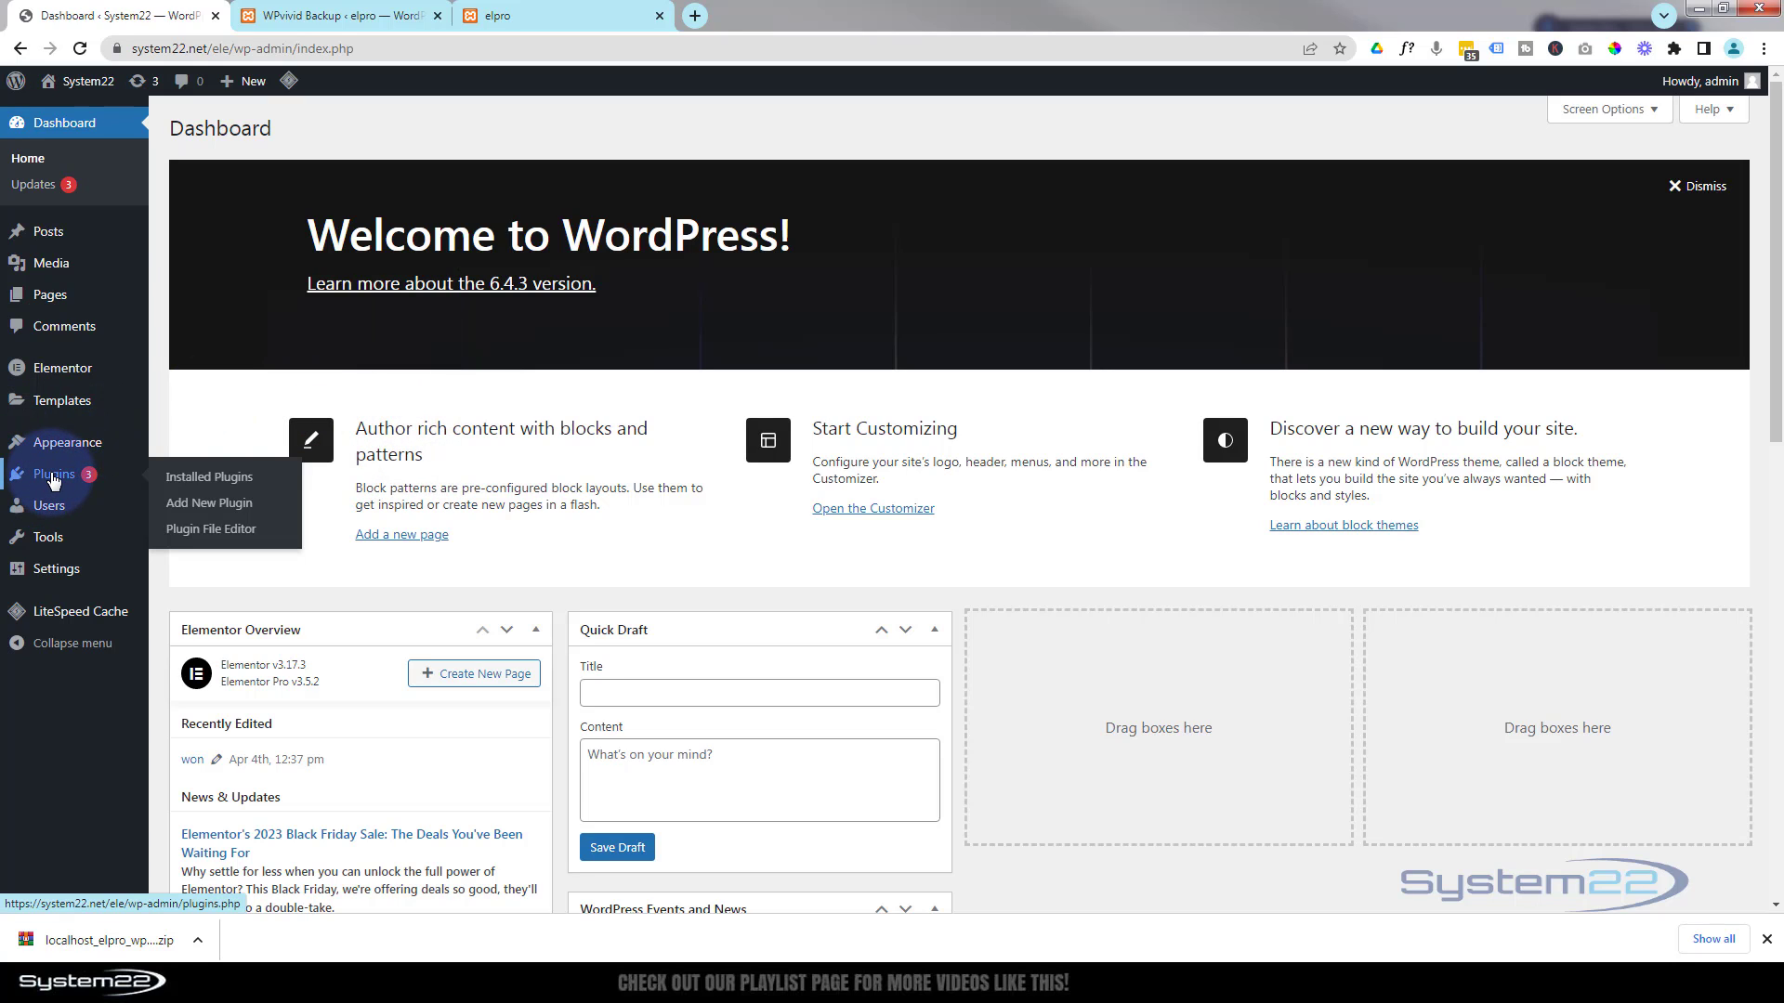
click(204, 511)
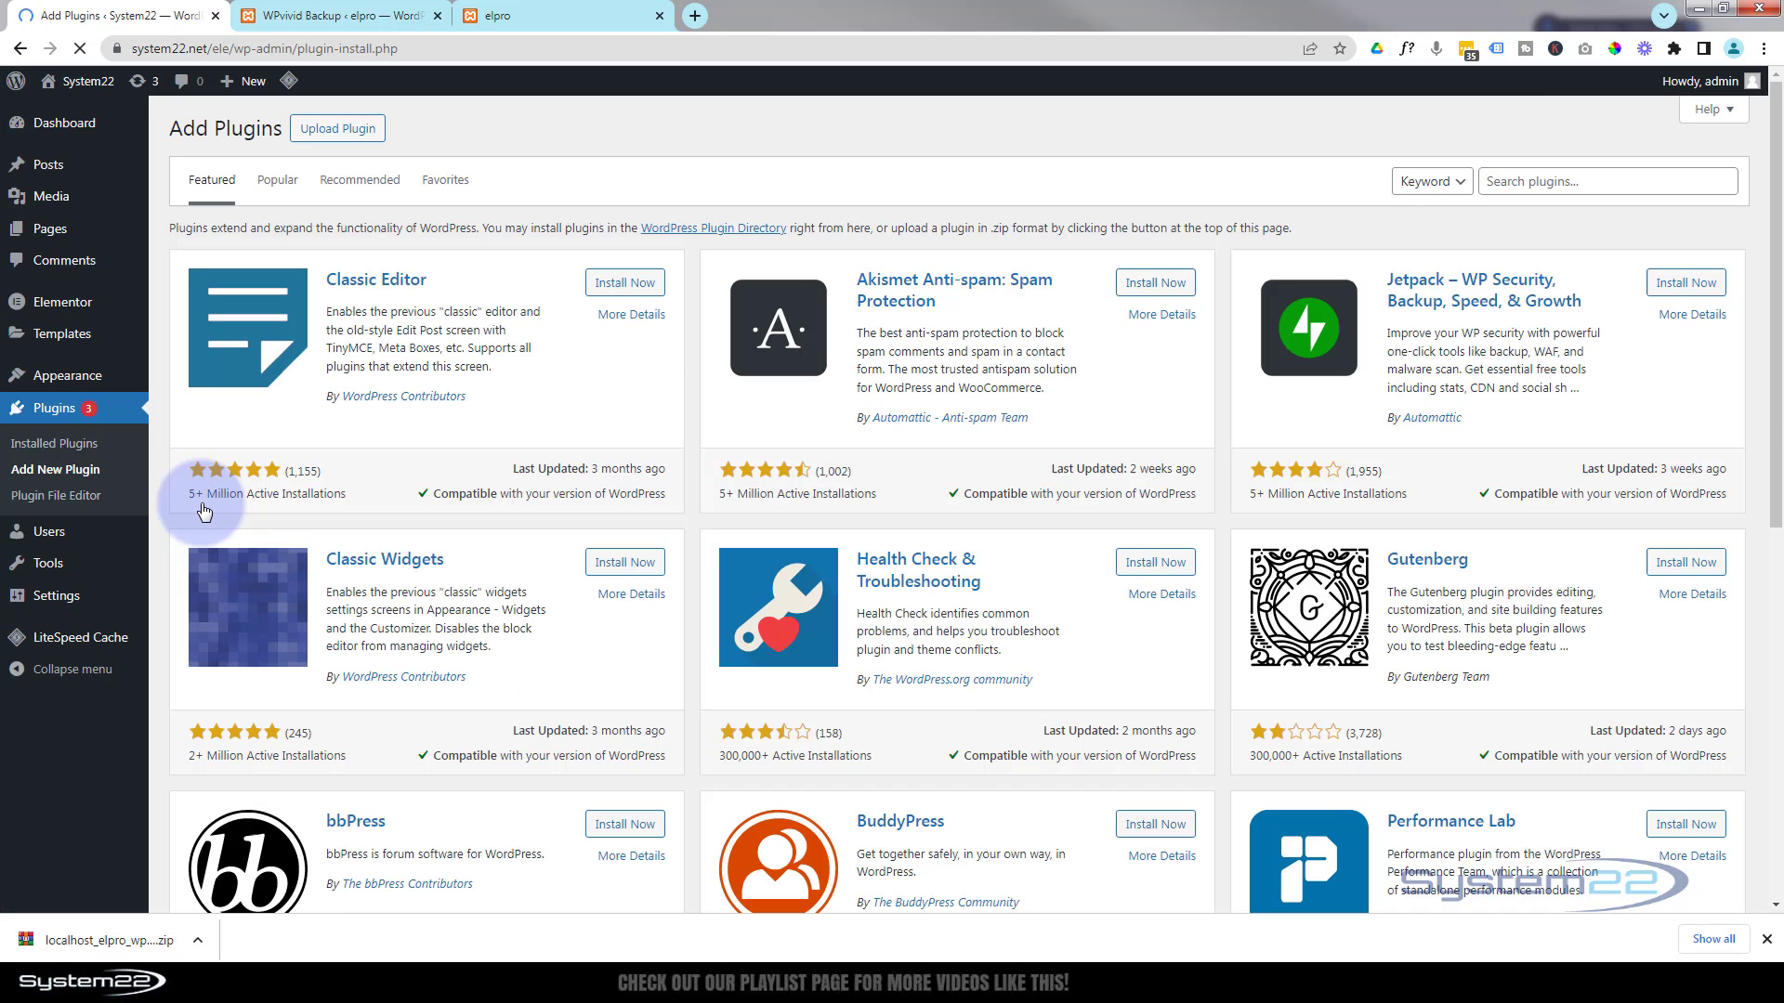
Search the plugins for wpvivid, then install and activate "Migration, Backup, Staging – WPvivid" on the live site
click(1491, 181)
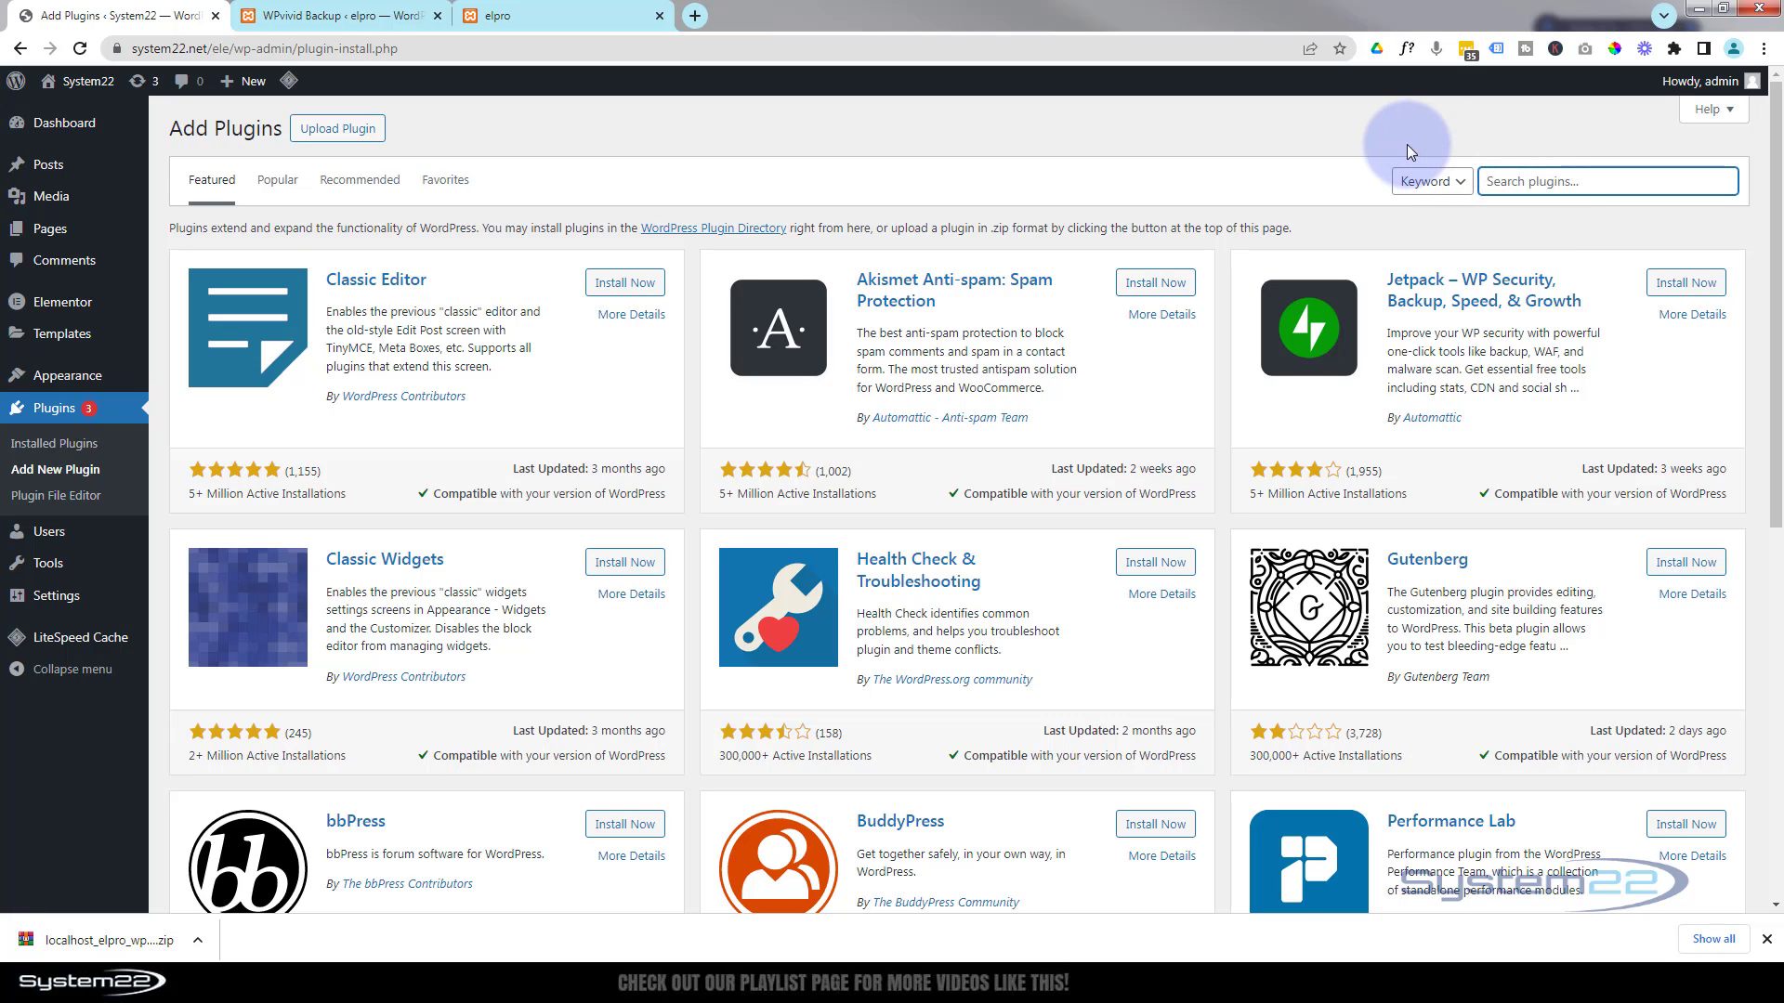
text(wpvivid)
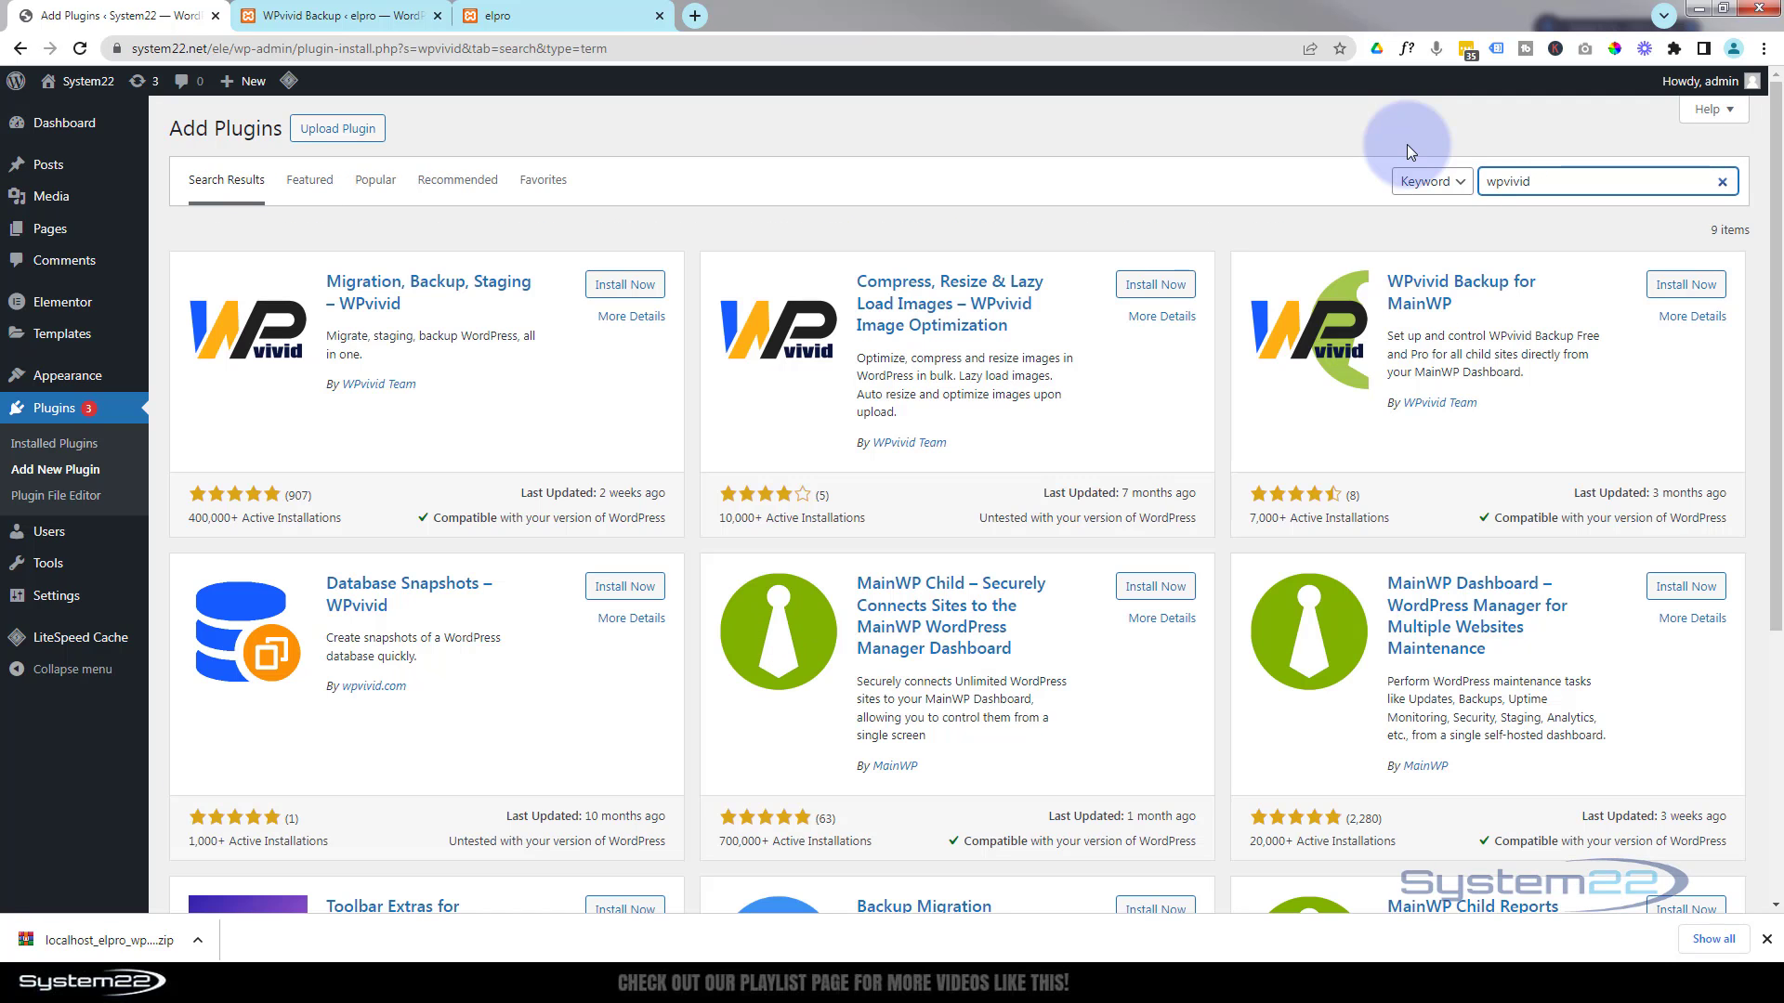
click(631, 288)
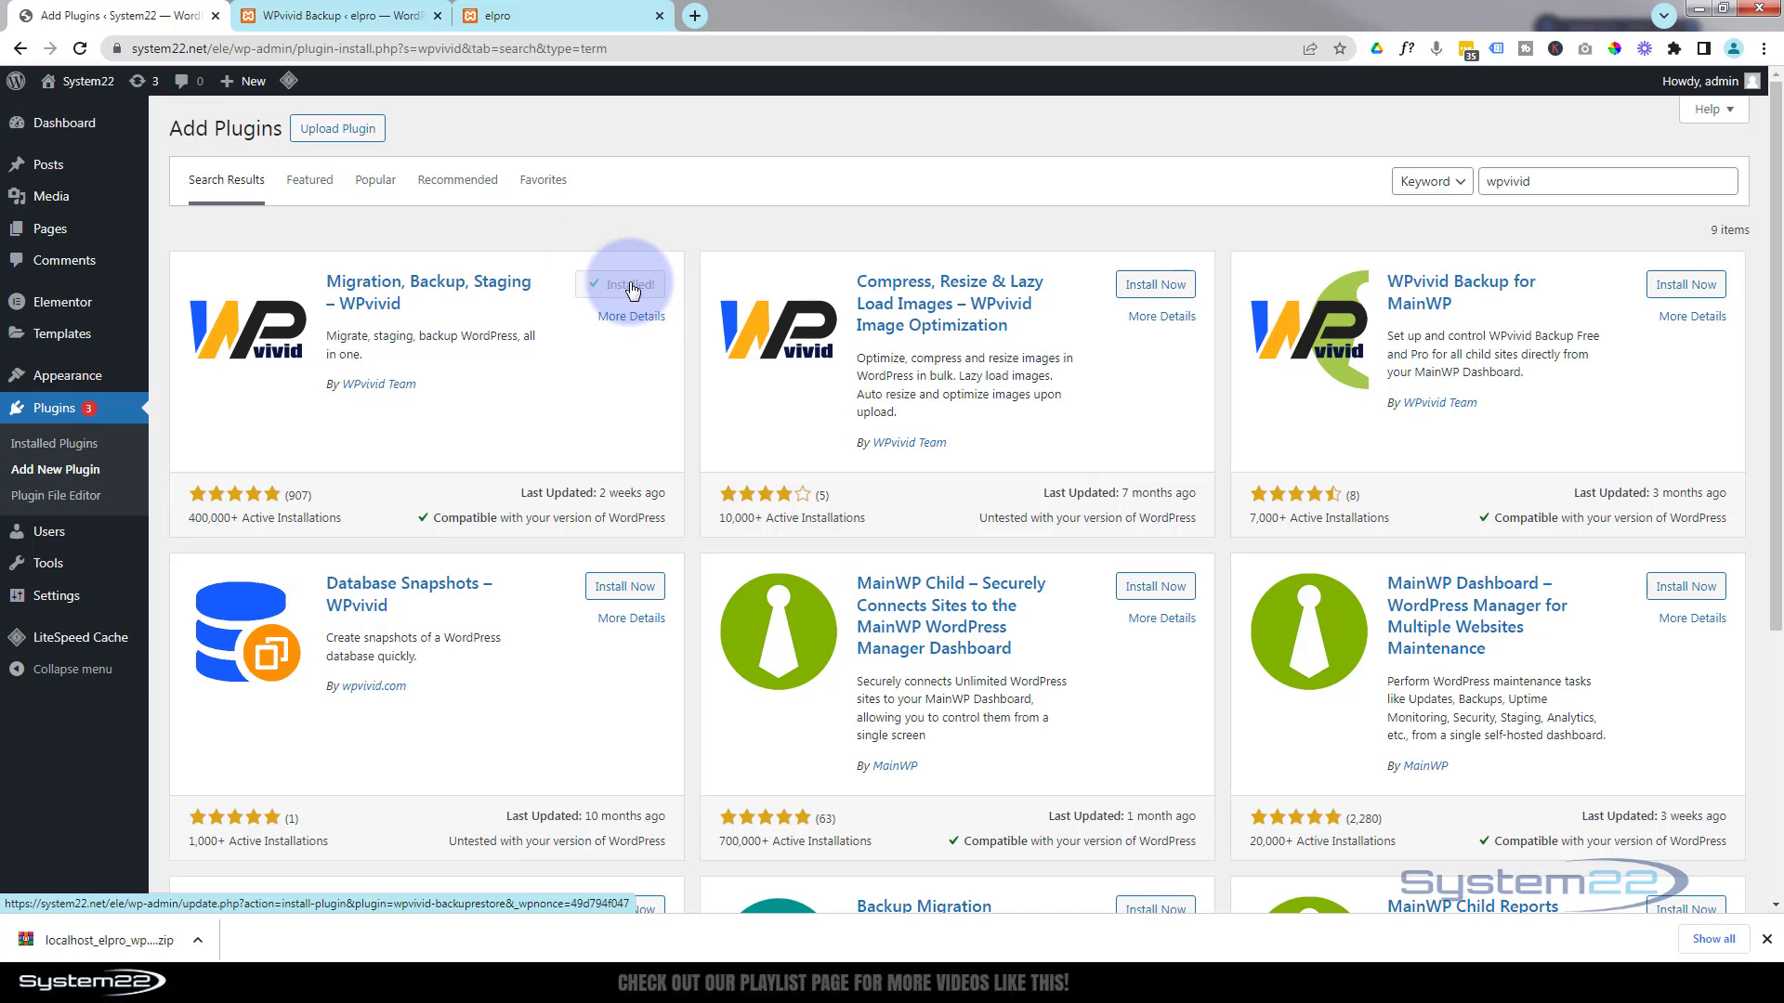
click(631, 285)
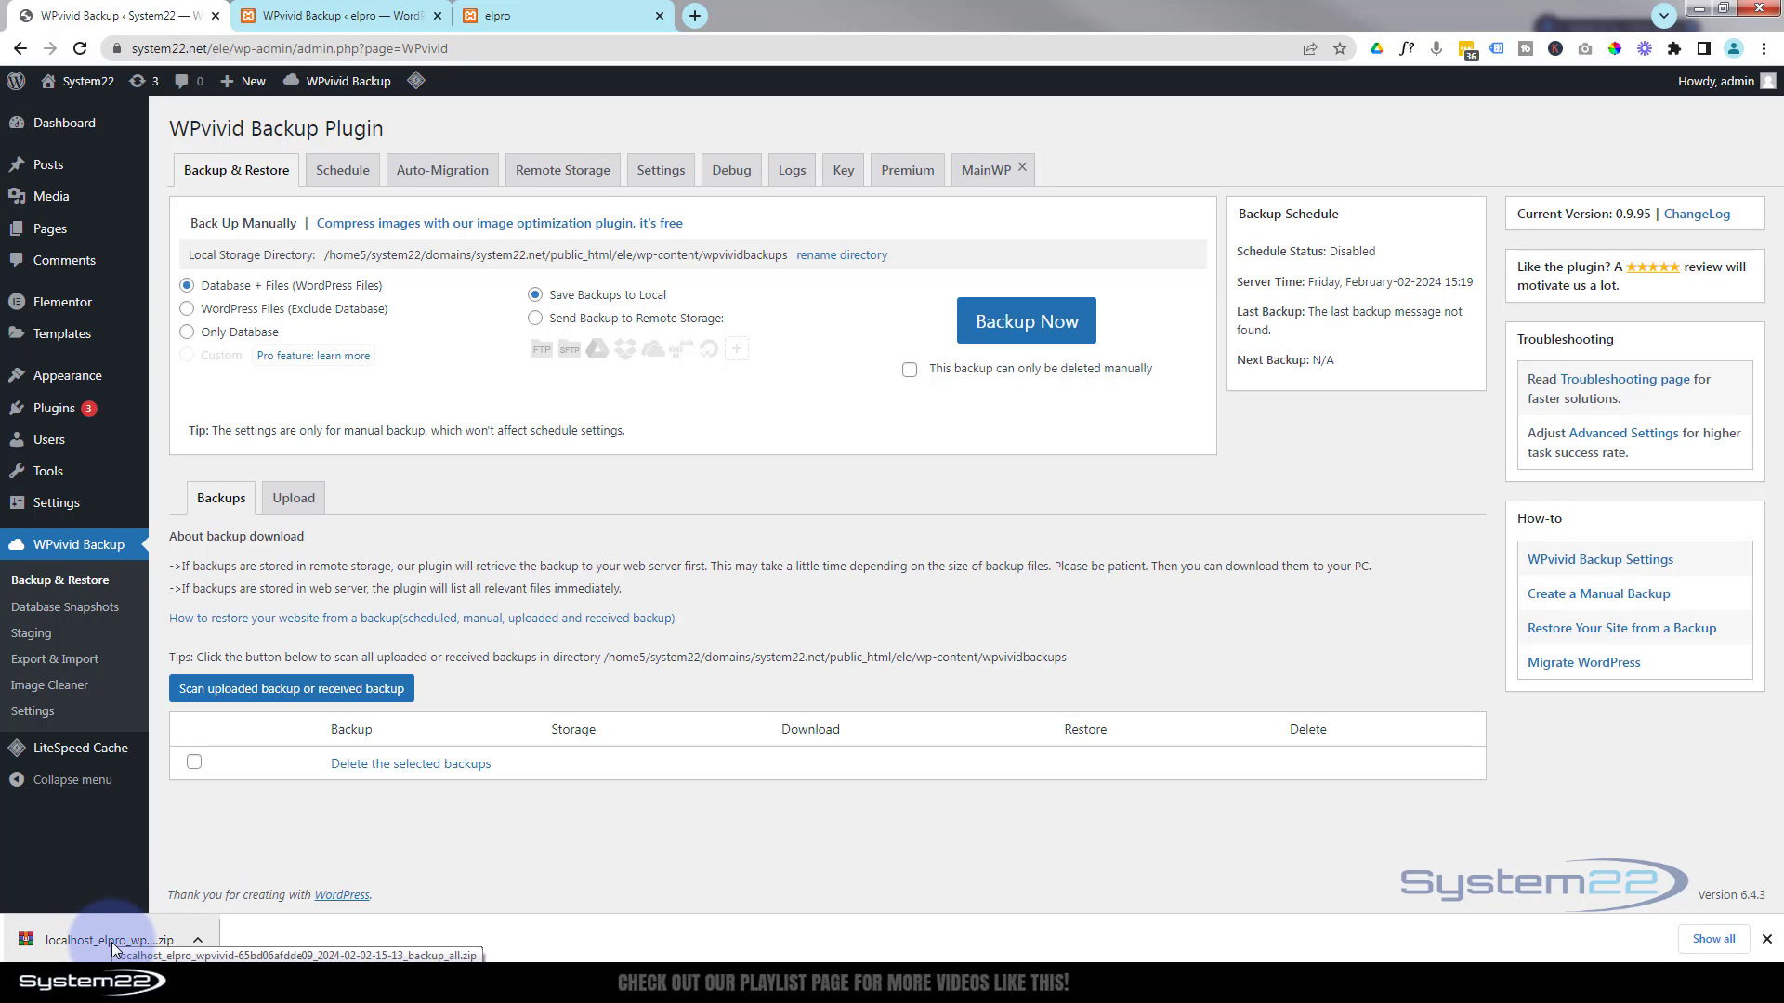
click(293, 499)
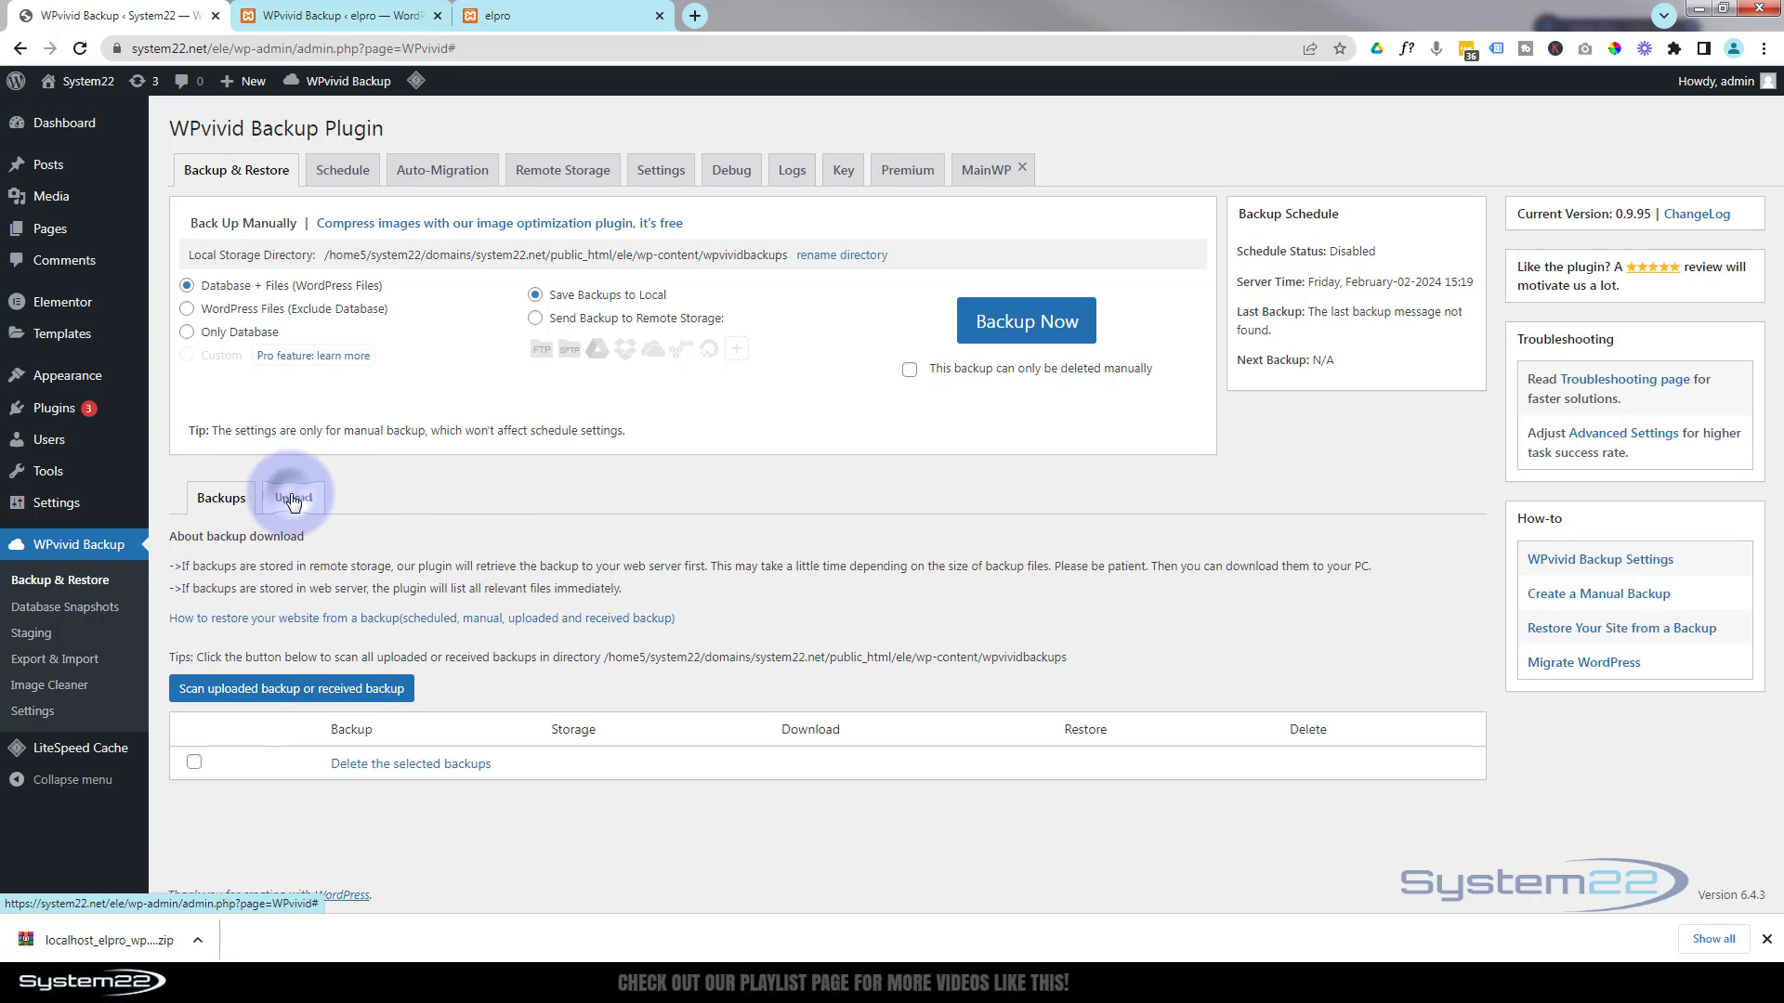
drag(126, 947, 725, 661)
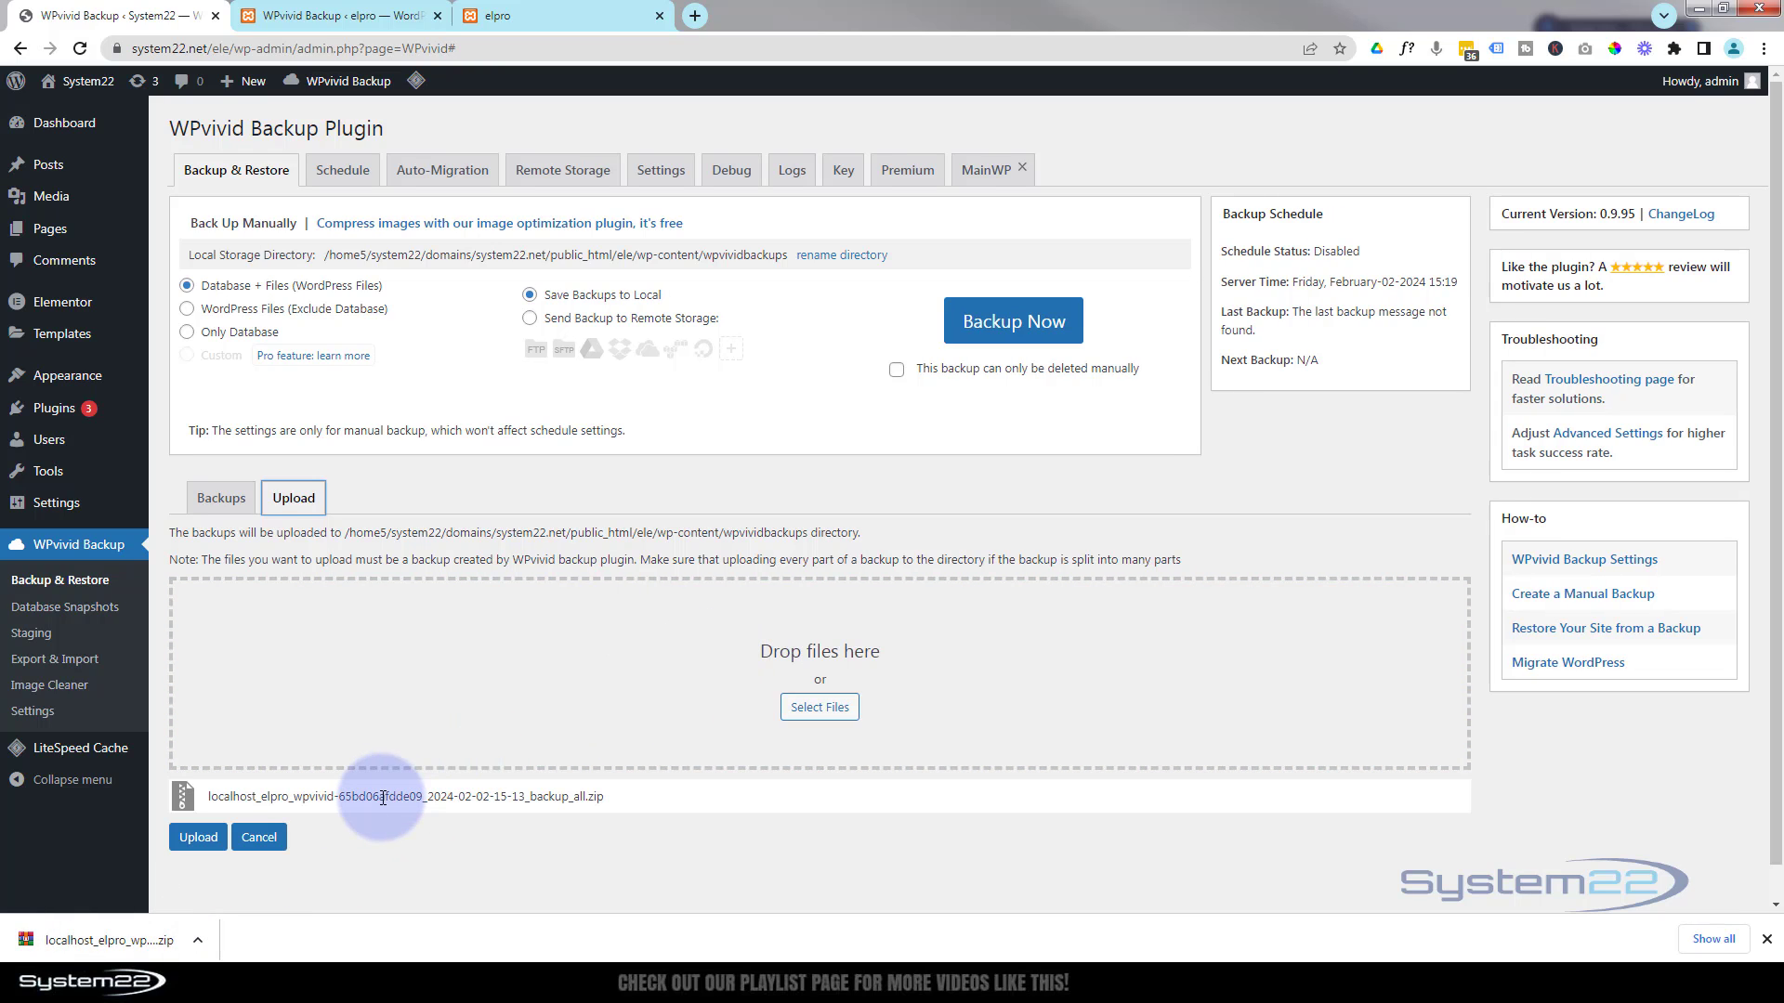
click(195, 839)
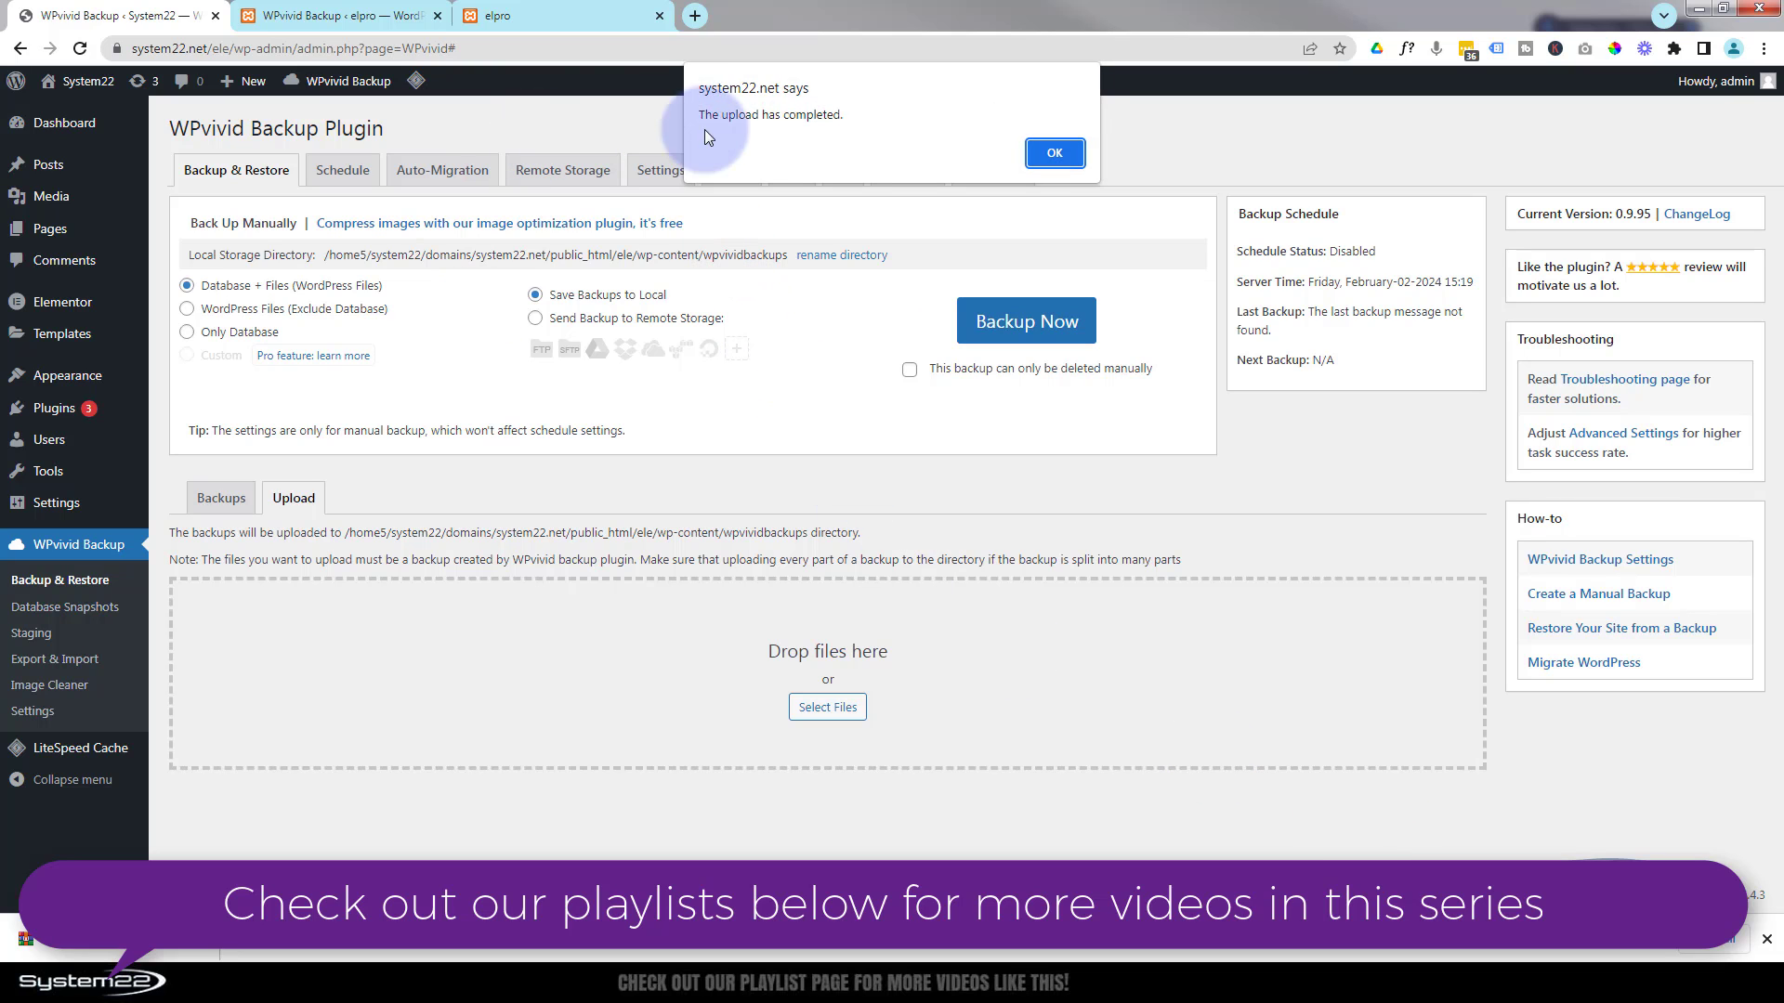
click(1055, 153)
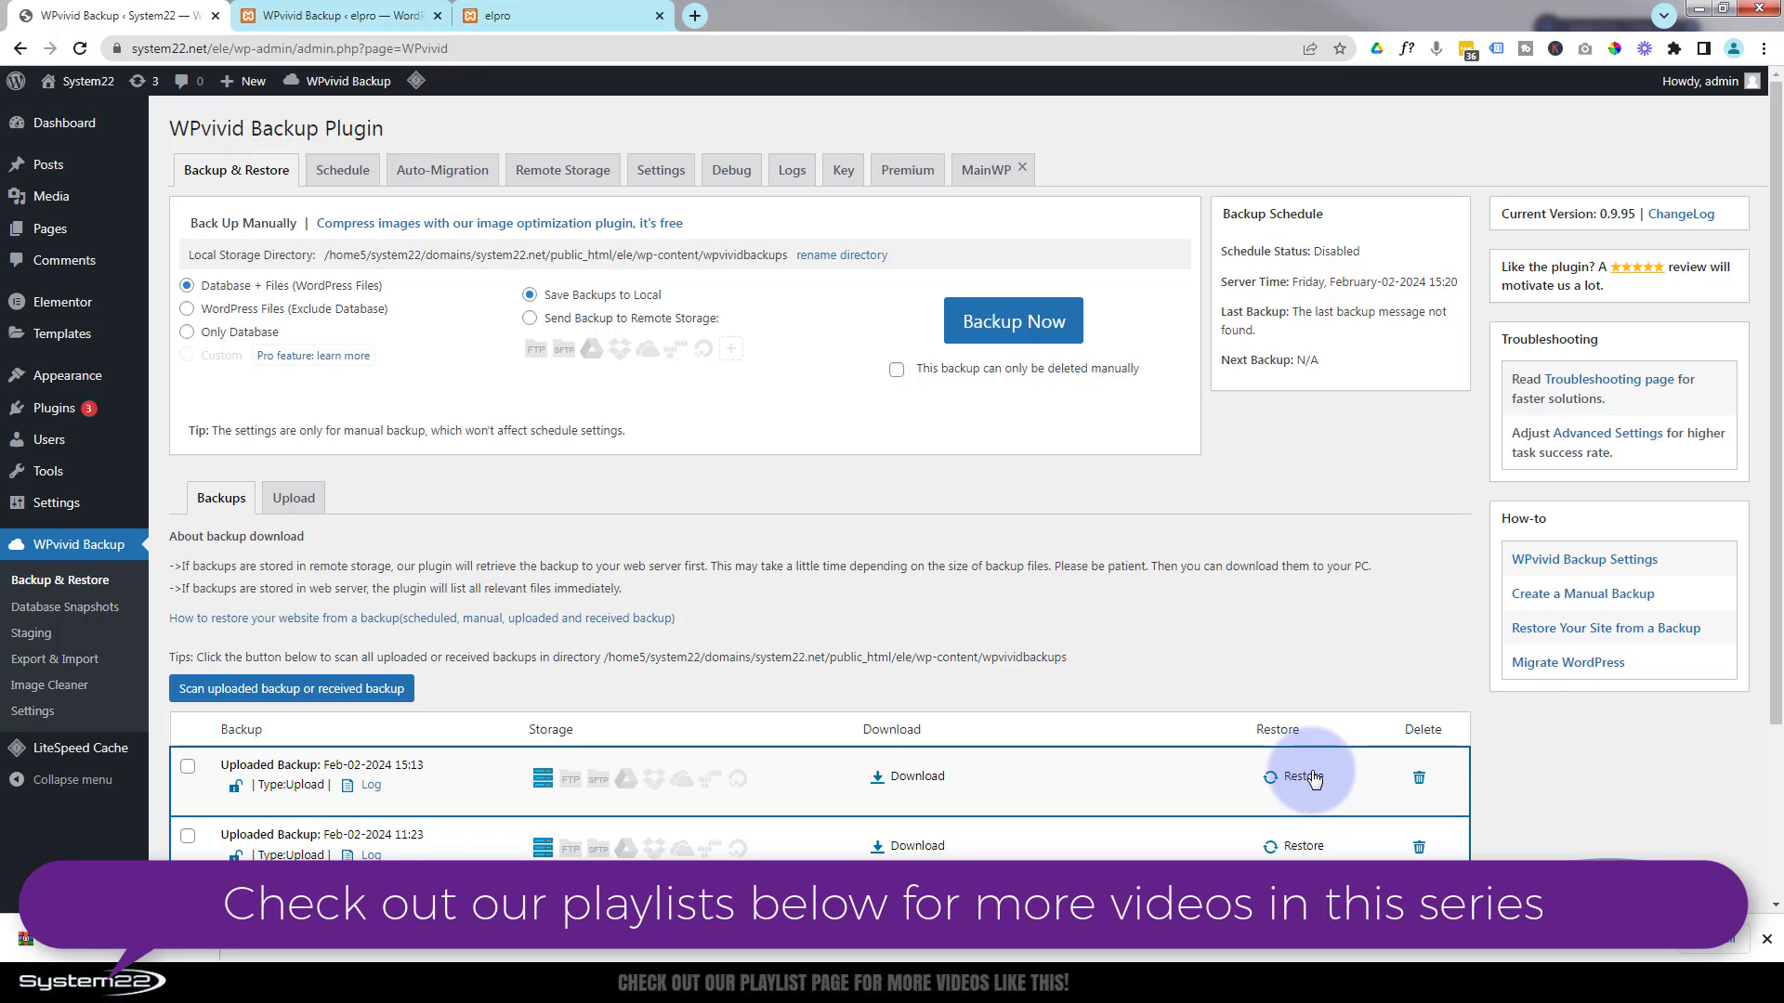
Check the WPvivid backup page of the local elpro site and return to the live site's backups list
click(291, 24)
click(376, 426)
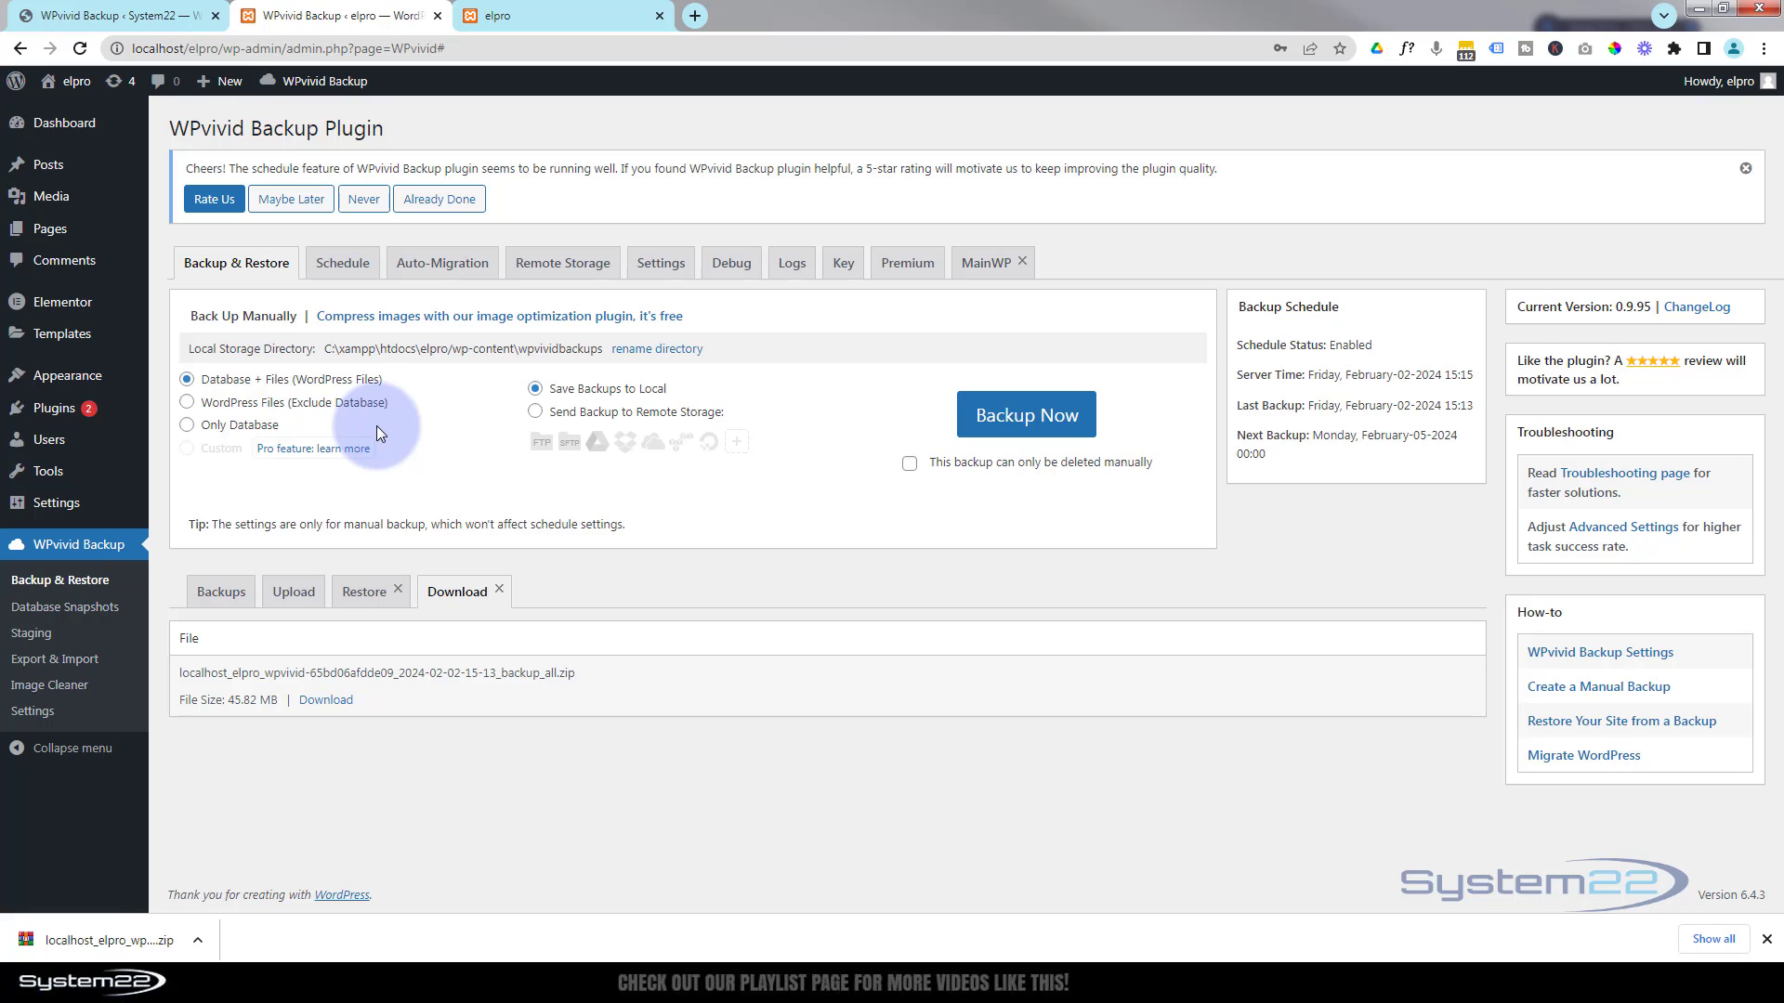
click(121, 16)
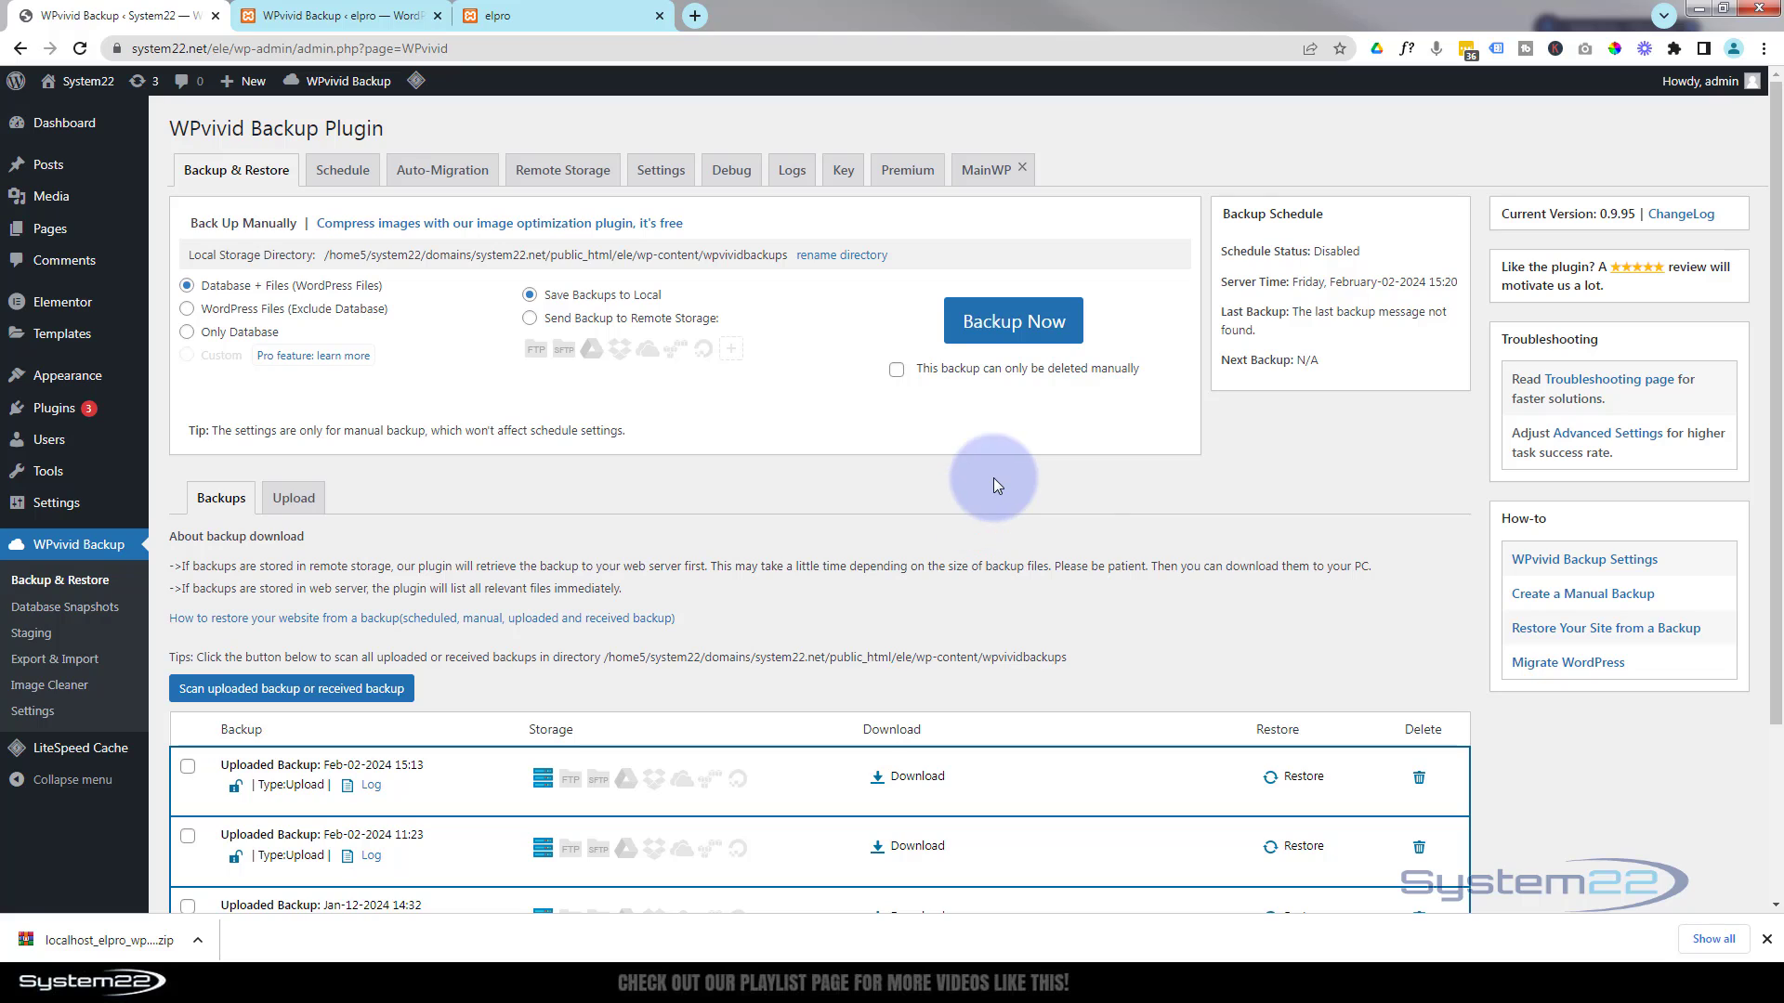
Restore the uploaded Feb-02-2024 15:13 backup on the live site, accepting the confirmation and completion notices
click(1303, 779)
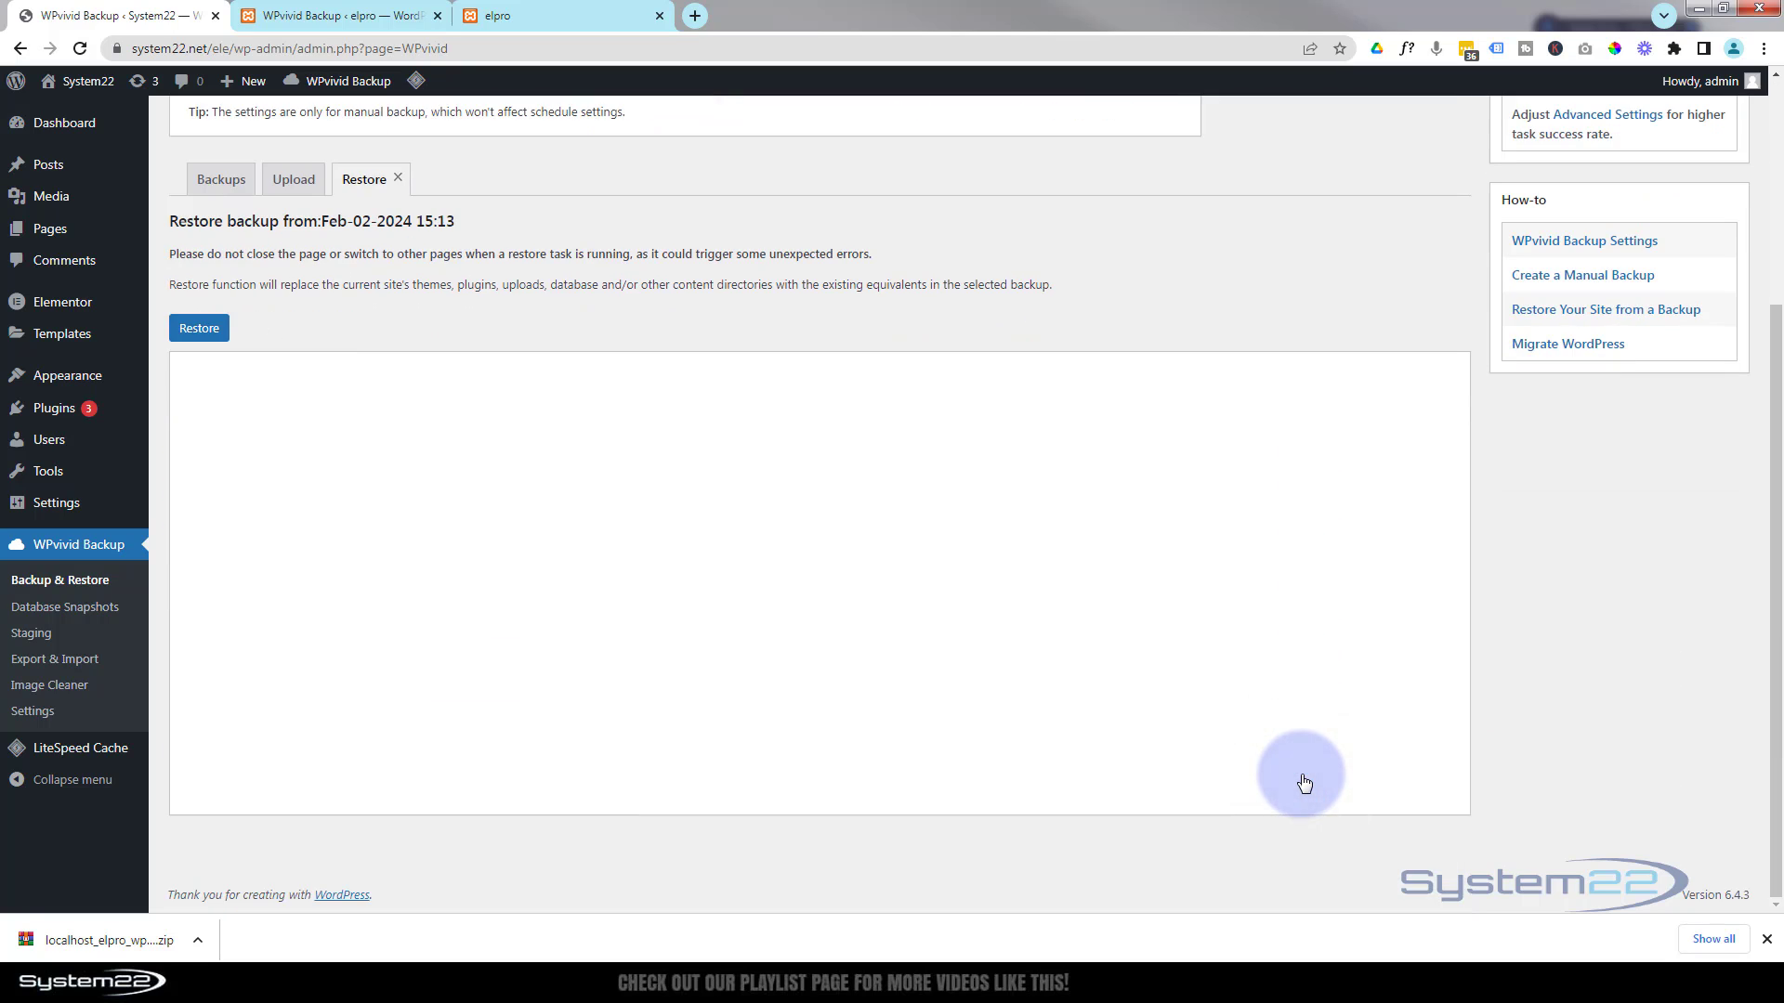
click(197, 328)
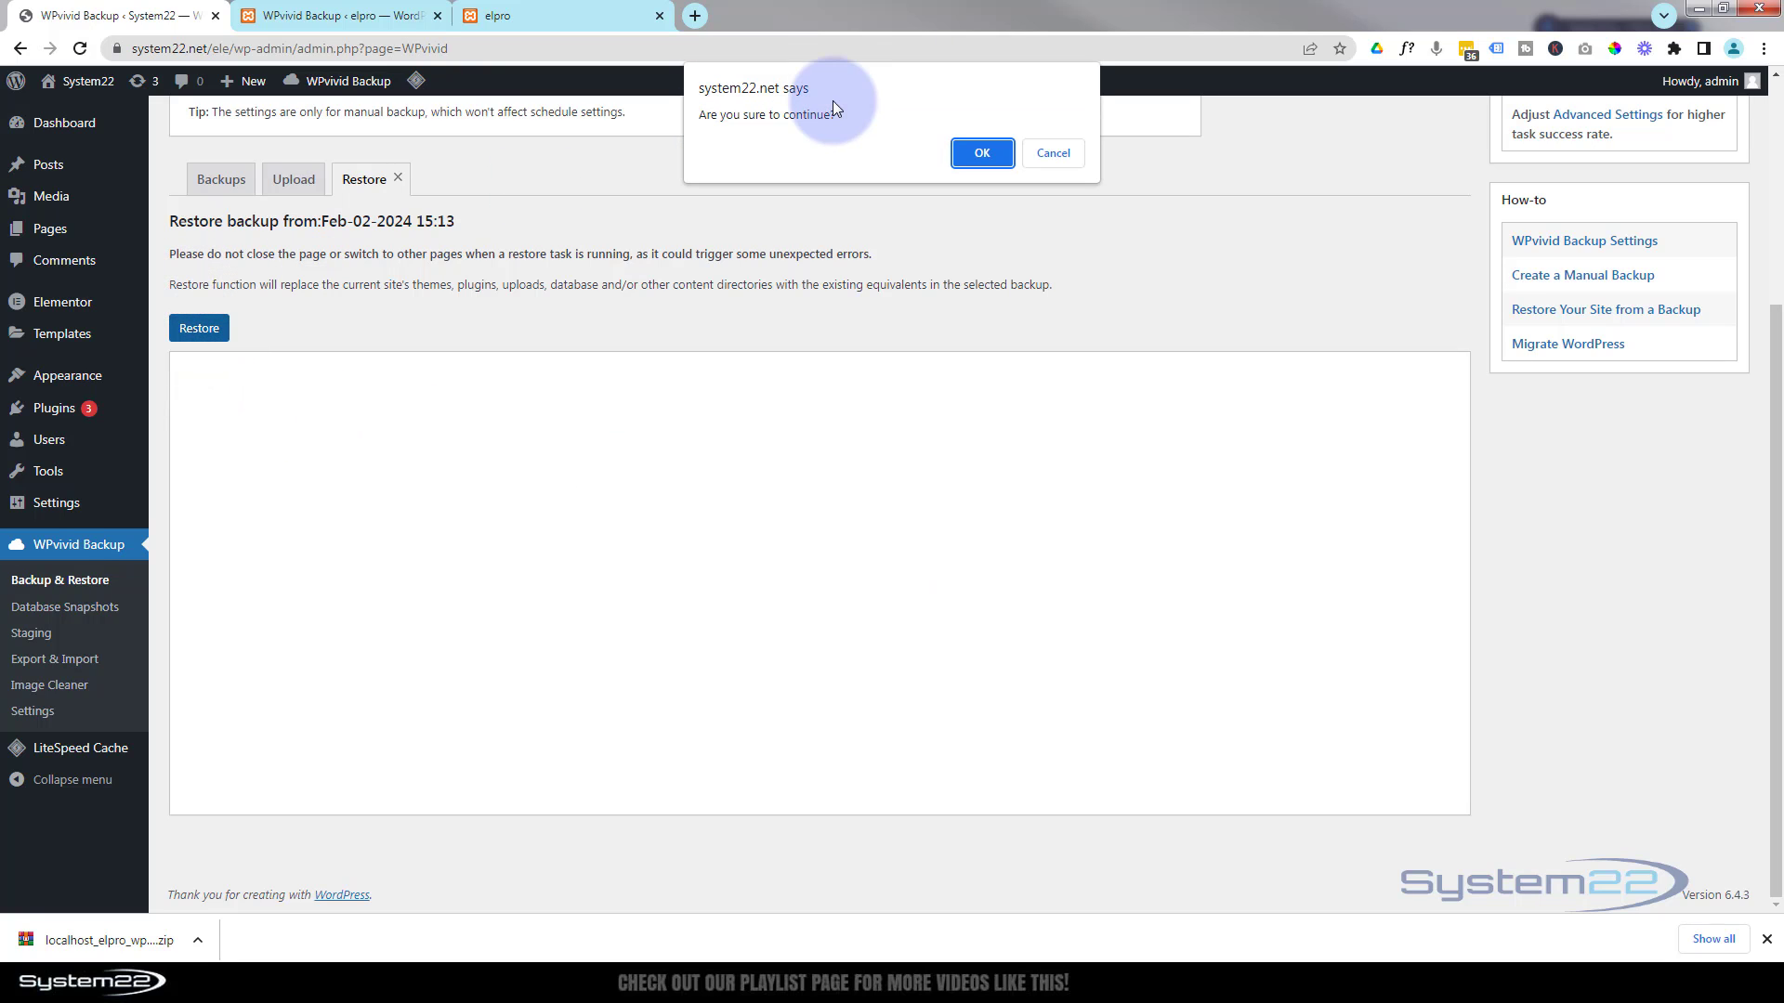
click(968, 160)
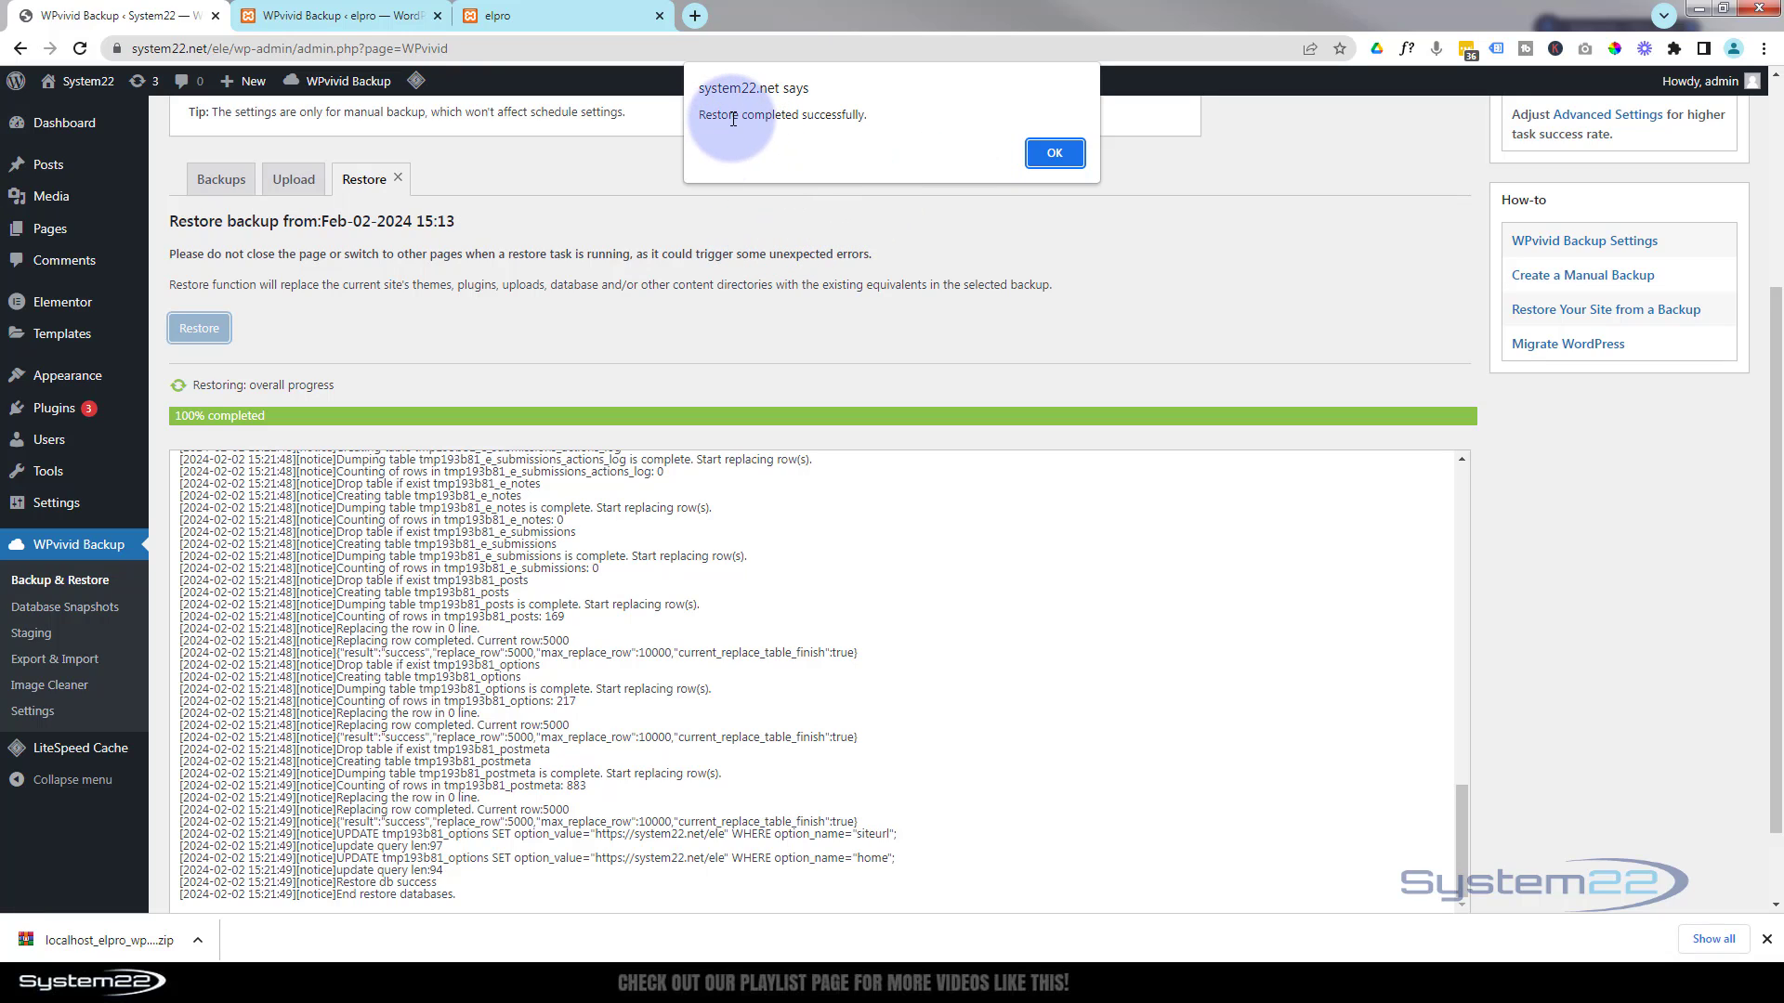
click(1056, 154)
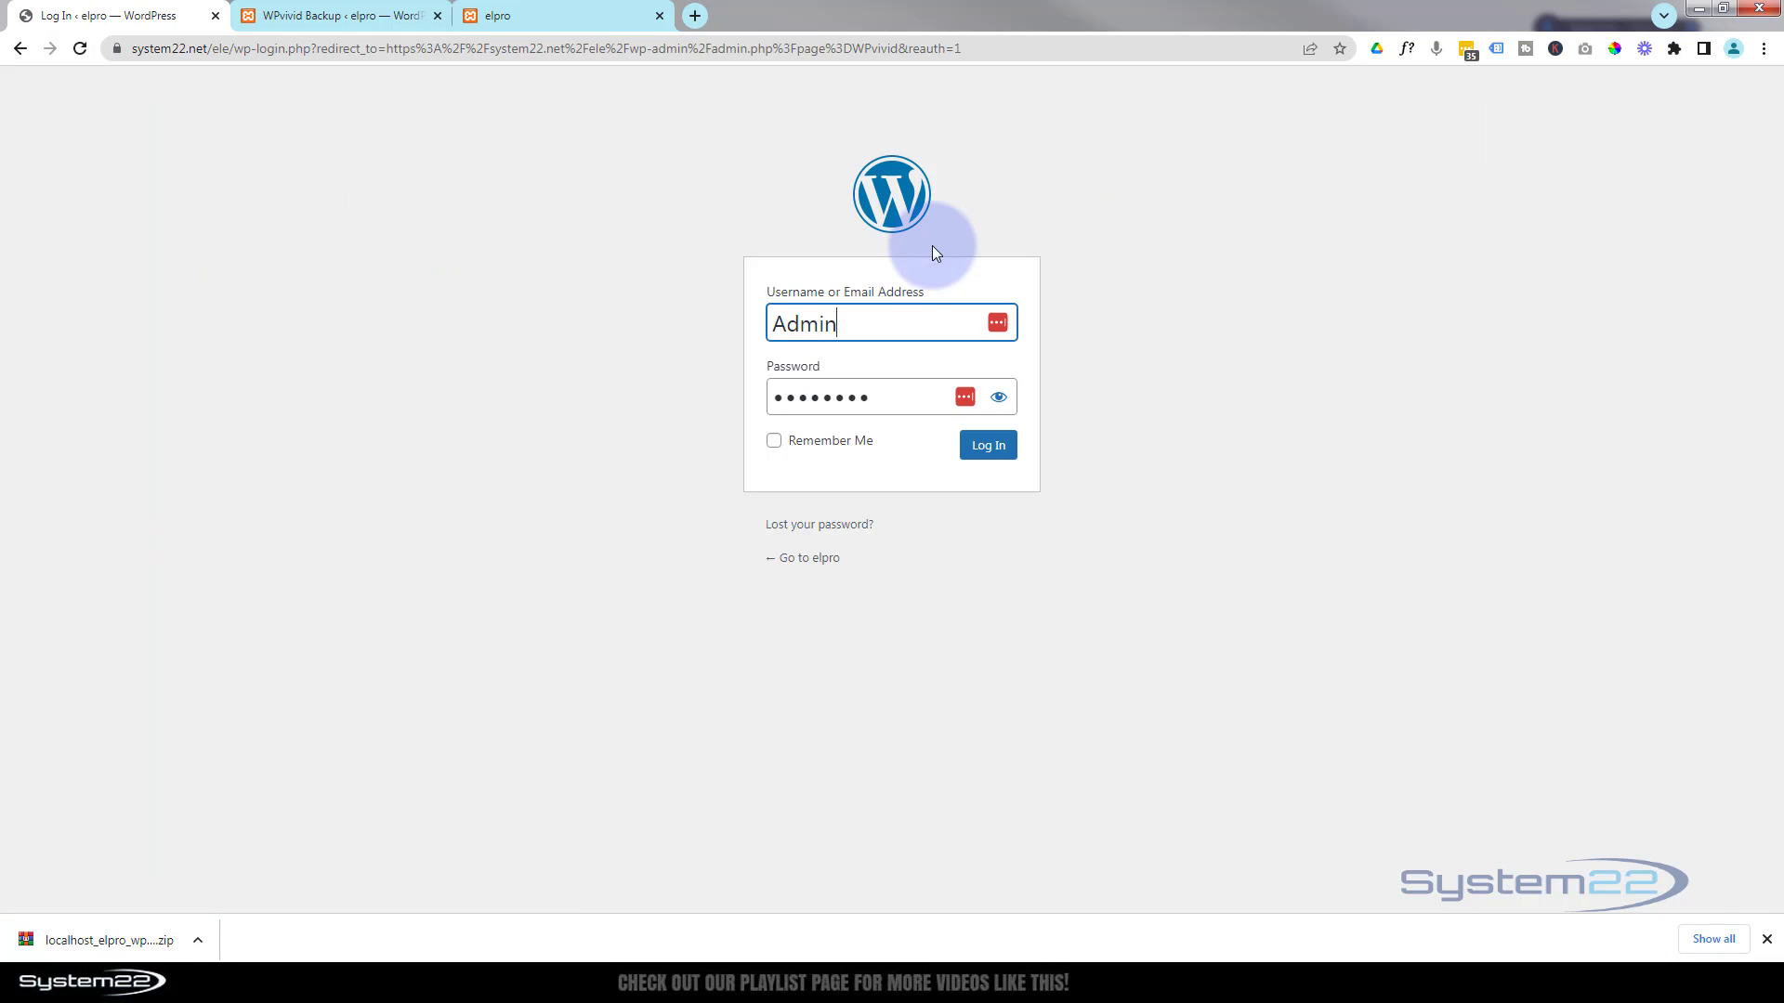
Log back in to the restored live site with the local elpro site's username and password
click(992, 282)
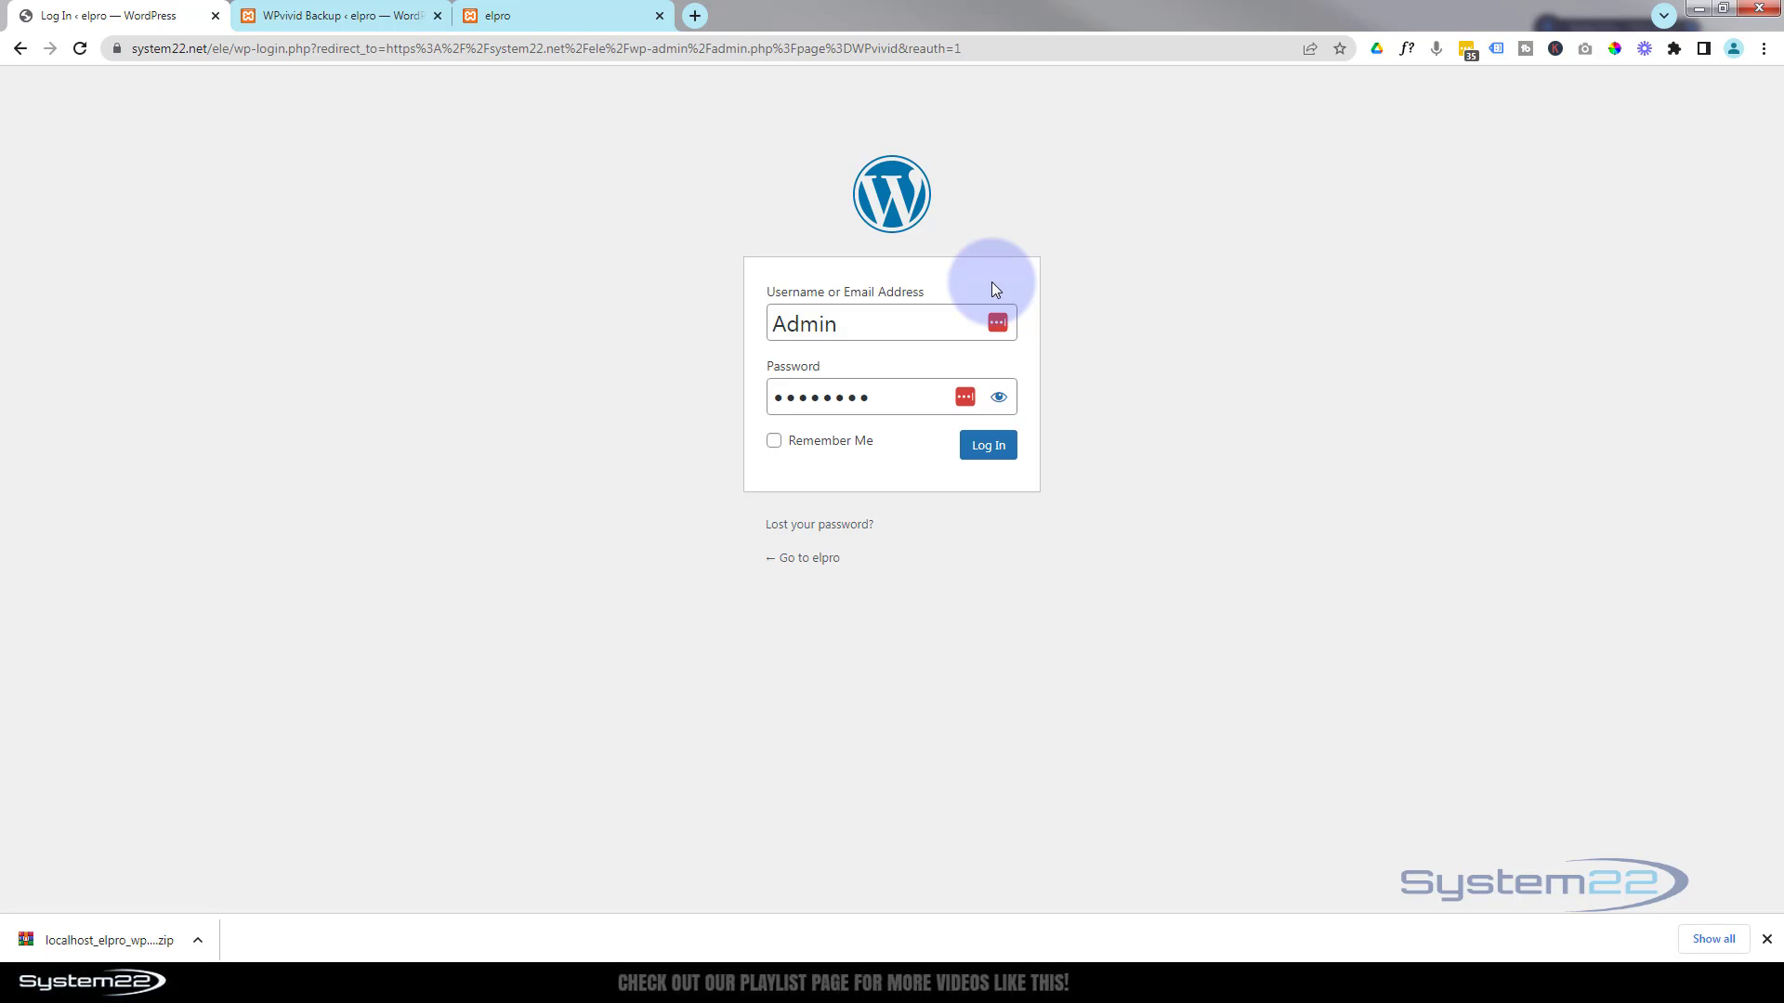
drag(876, 326, 762, 325)
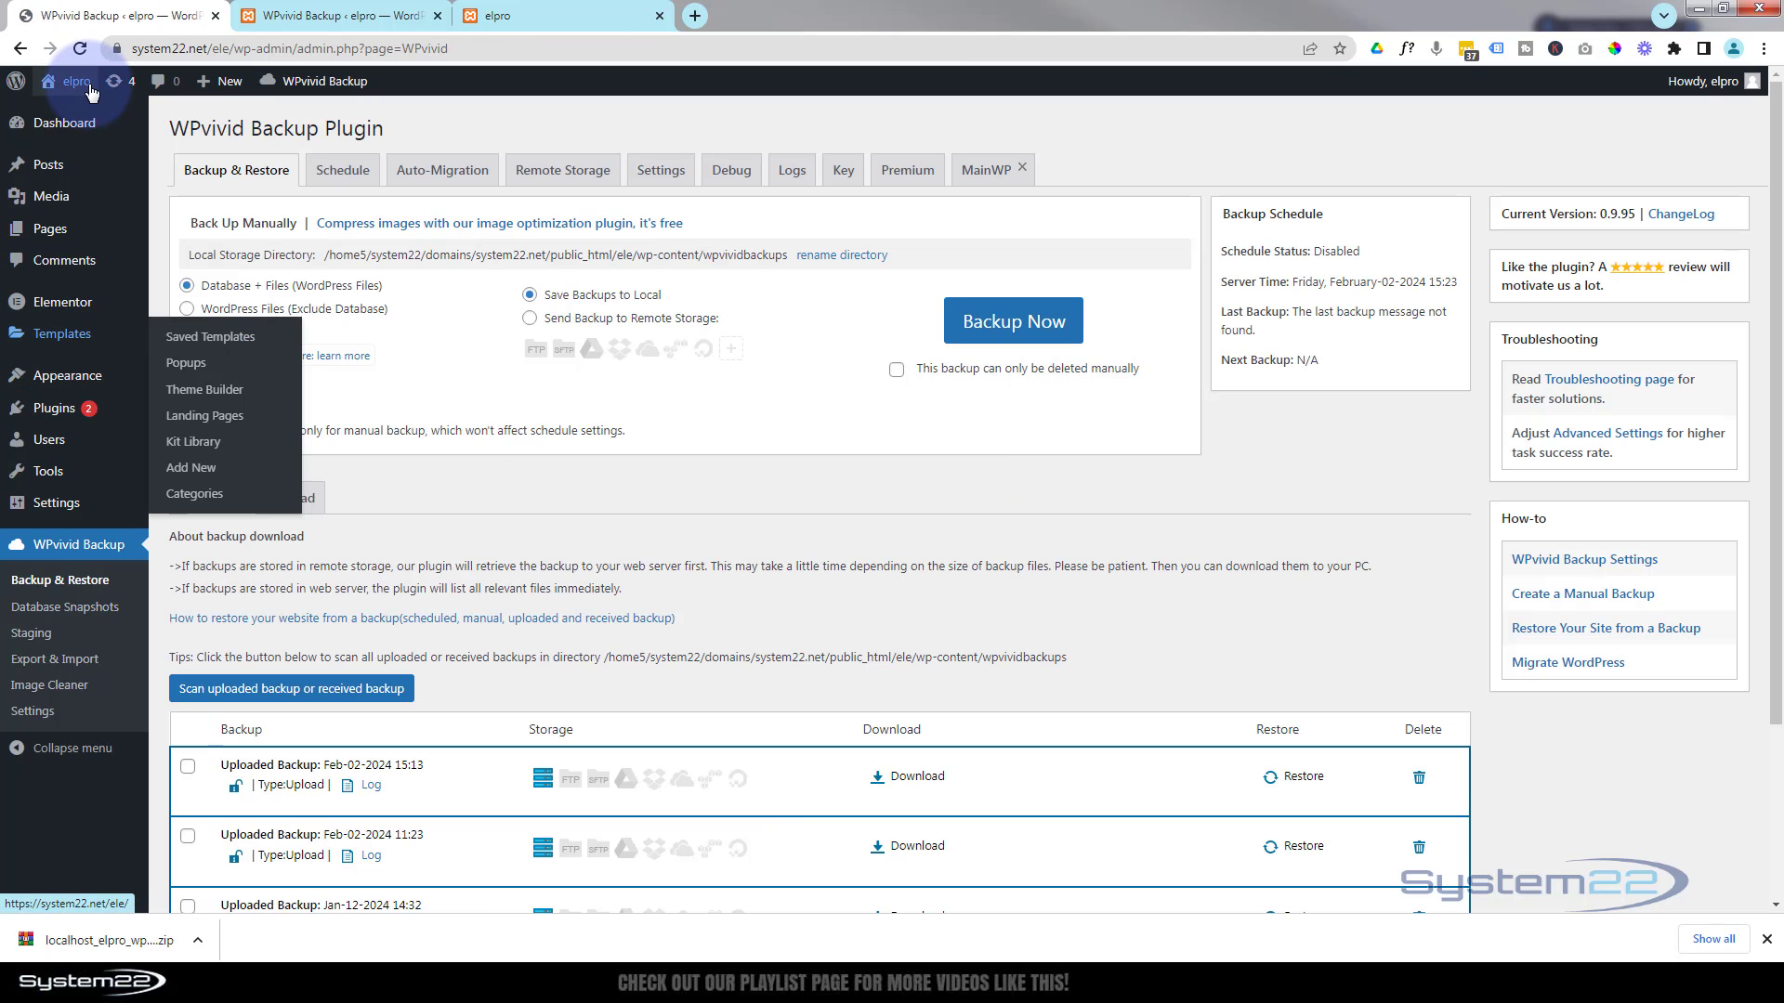
Open the restored live site's front end in a new tab and compare it with the local elpro home page
mouse_move(70, 82)
middle_click(68, 115)
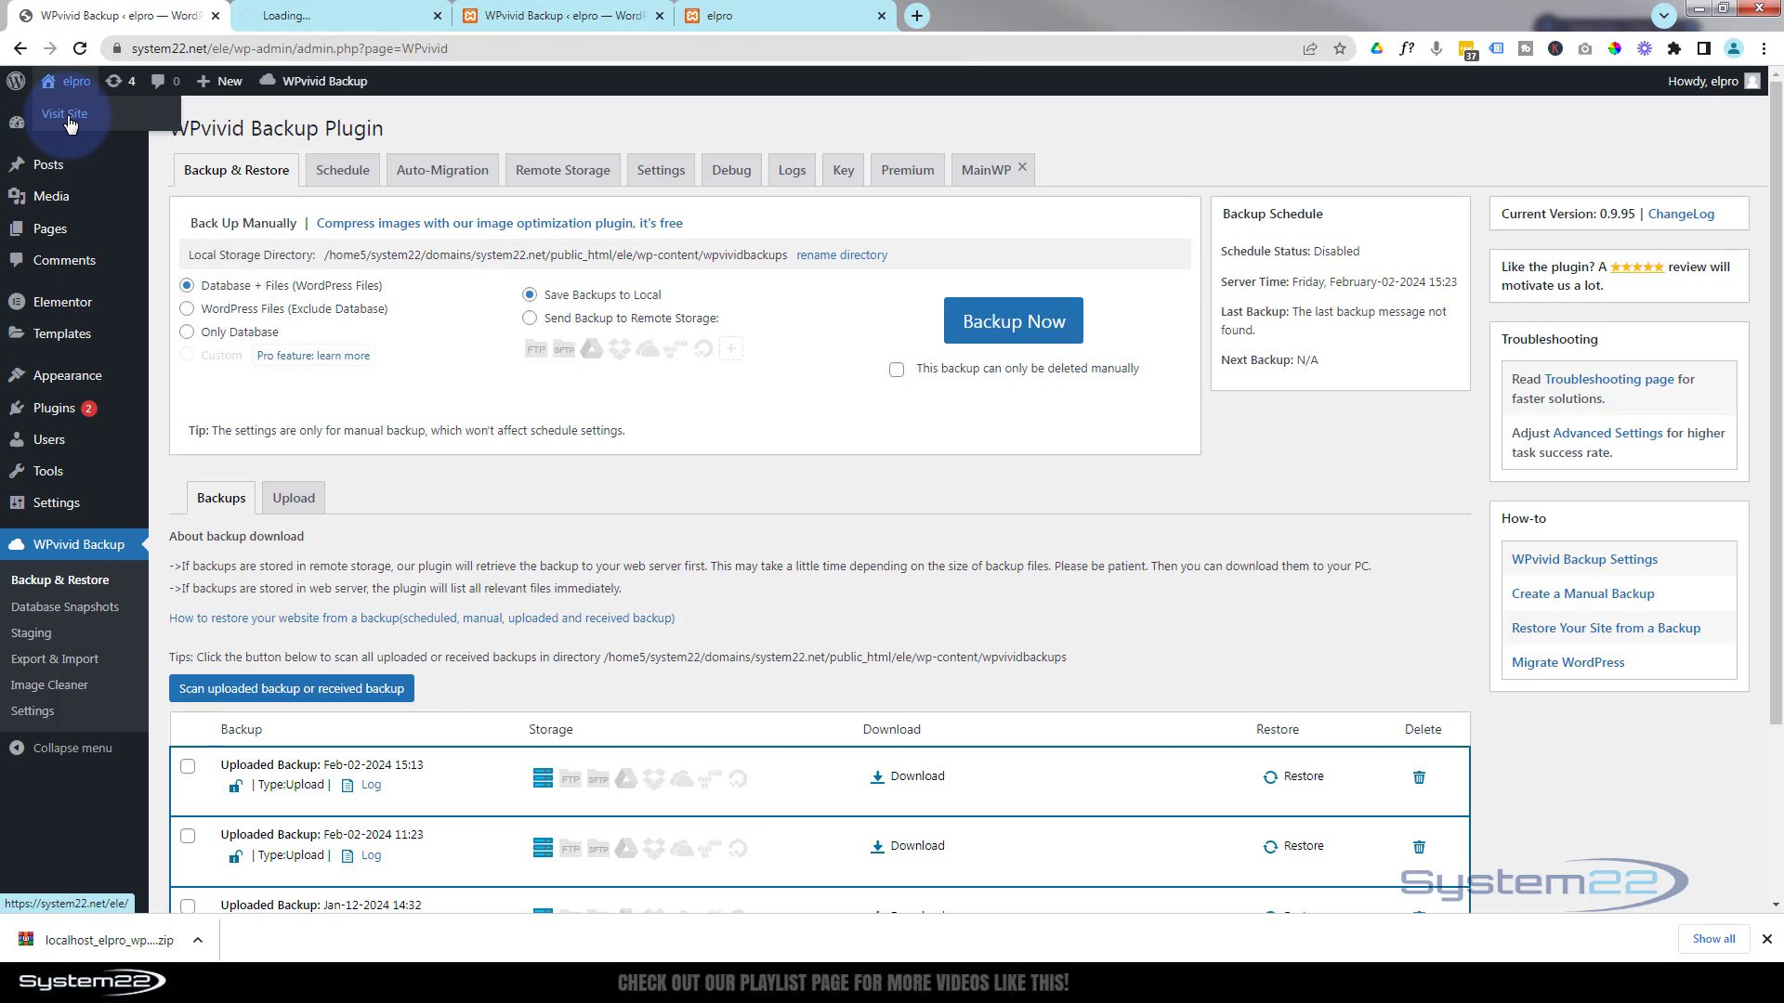
click(331, 21)
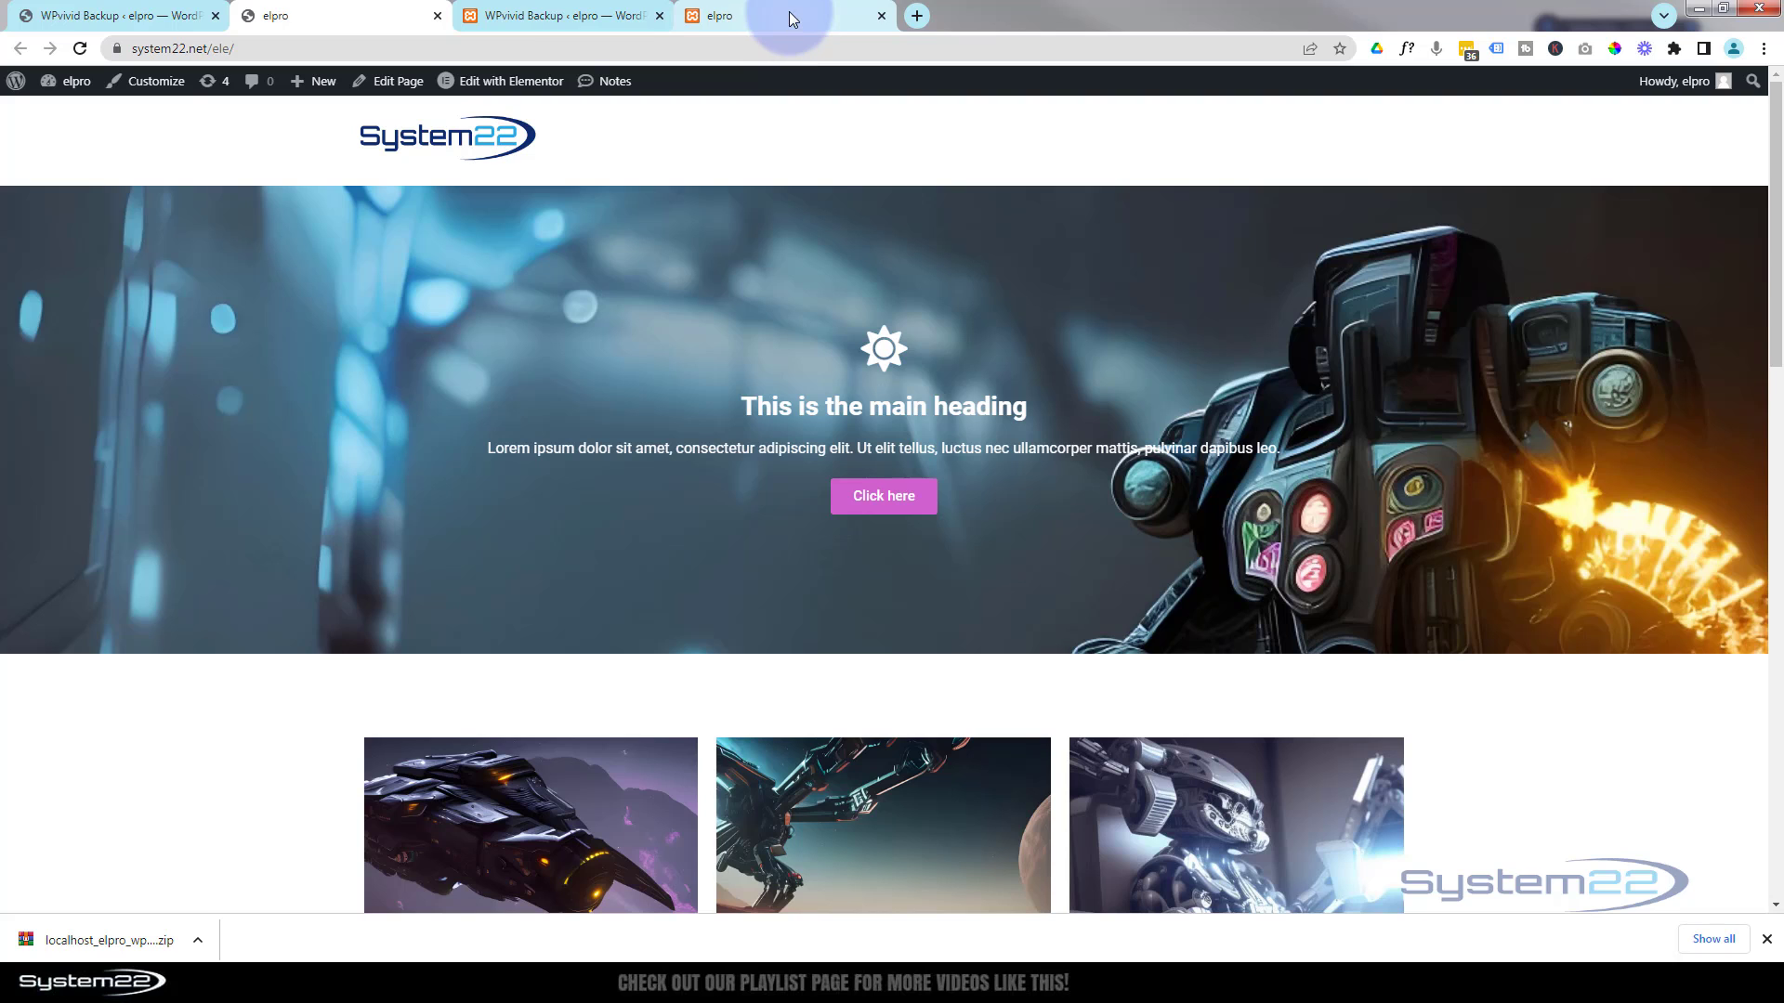
click(717, 29)
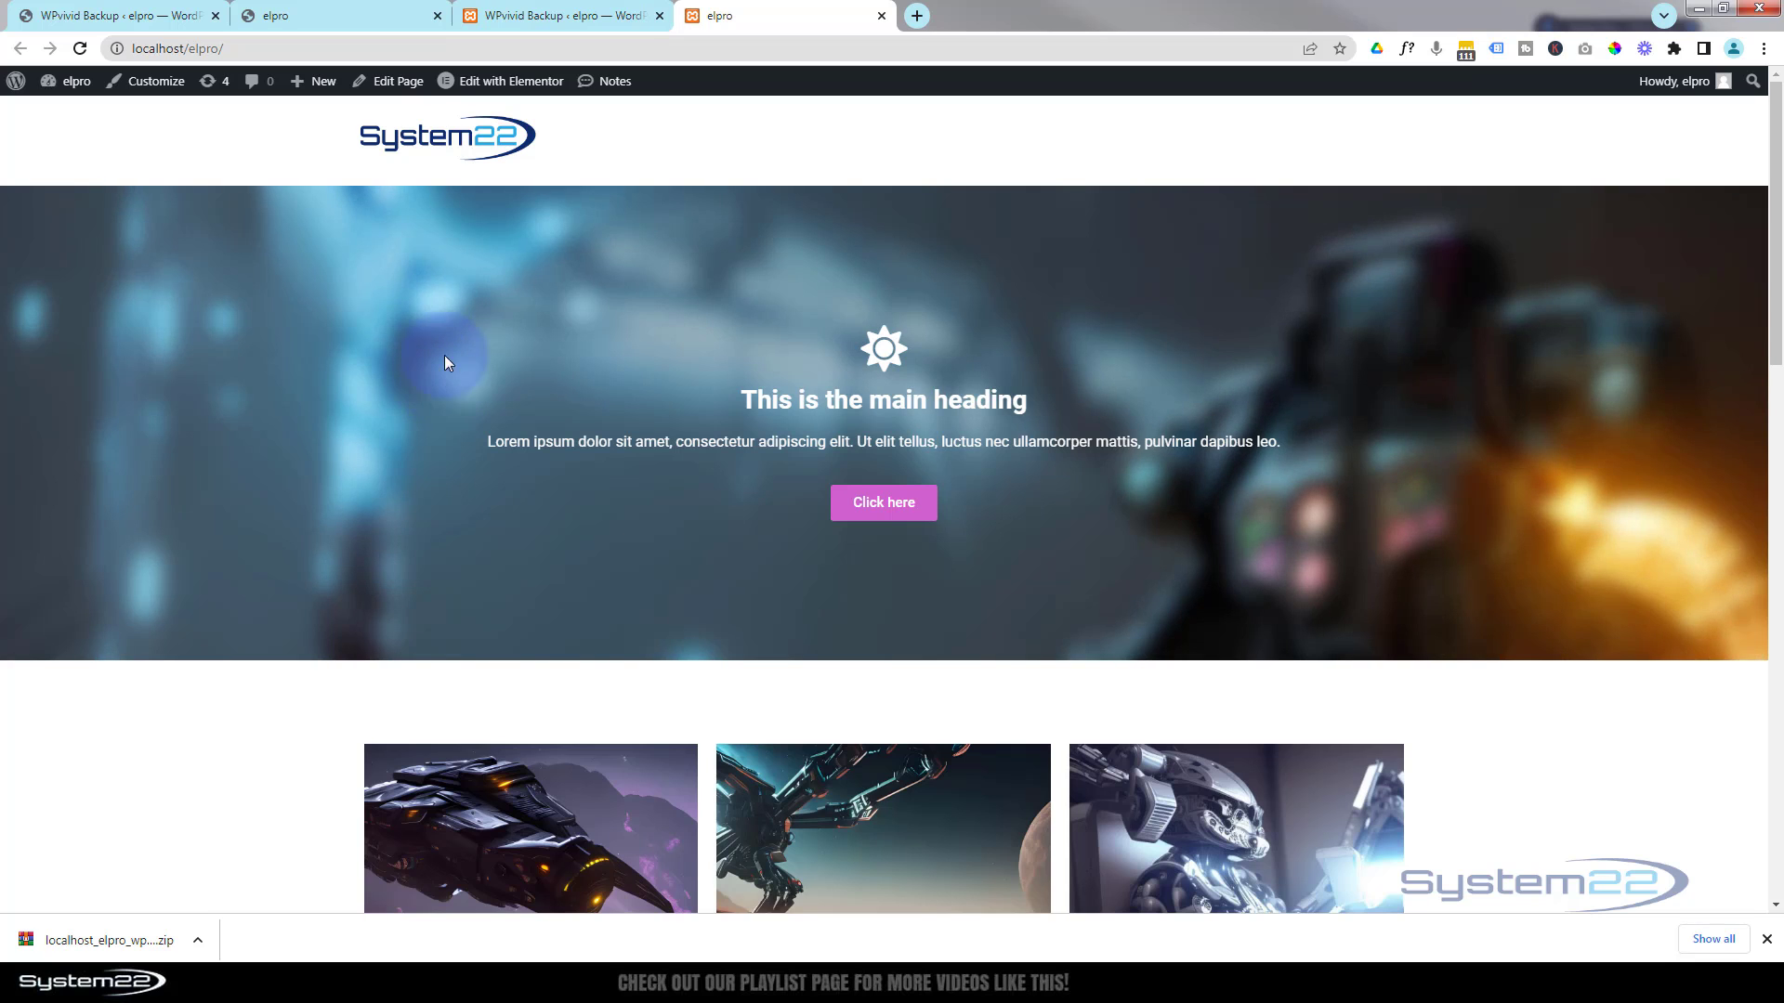
click(345, 15)
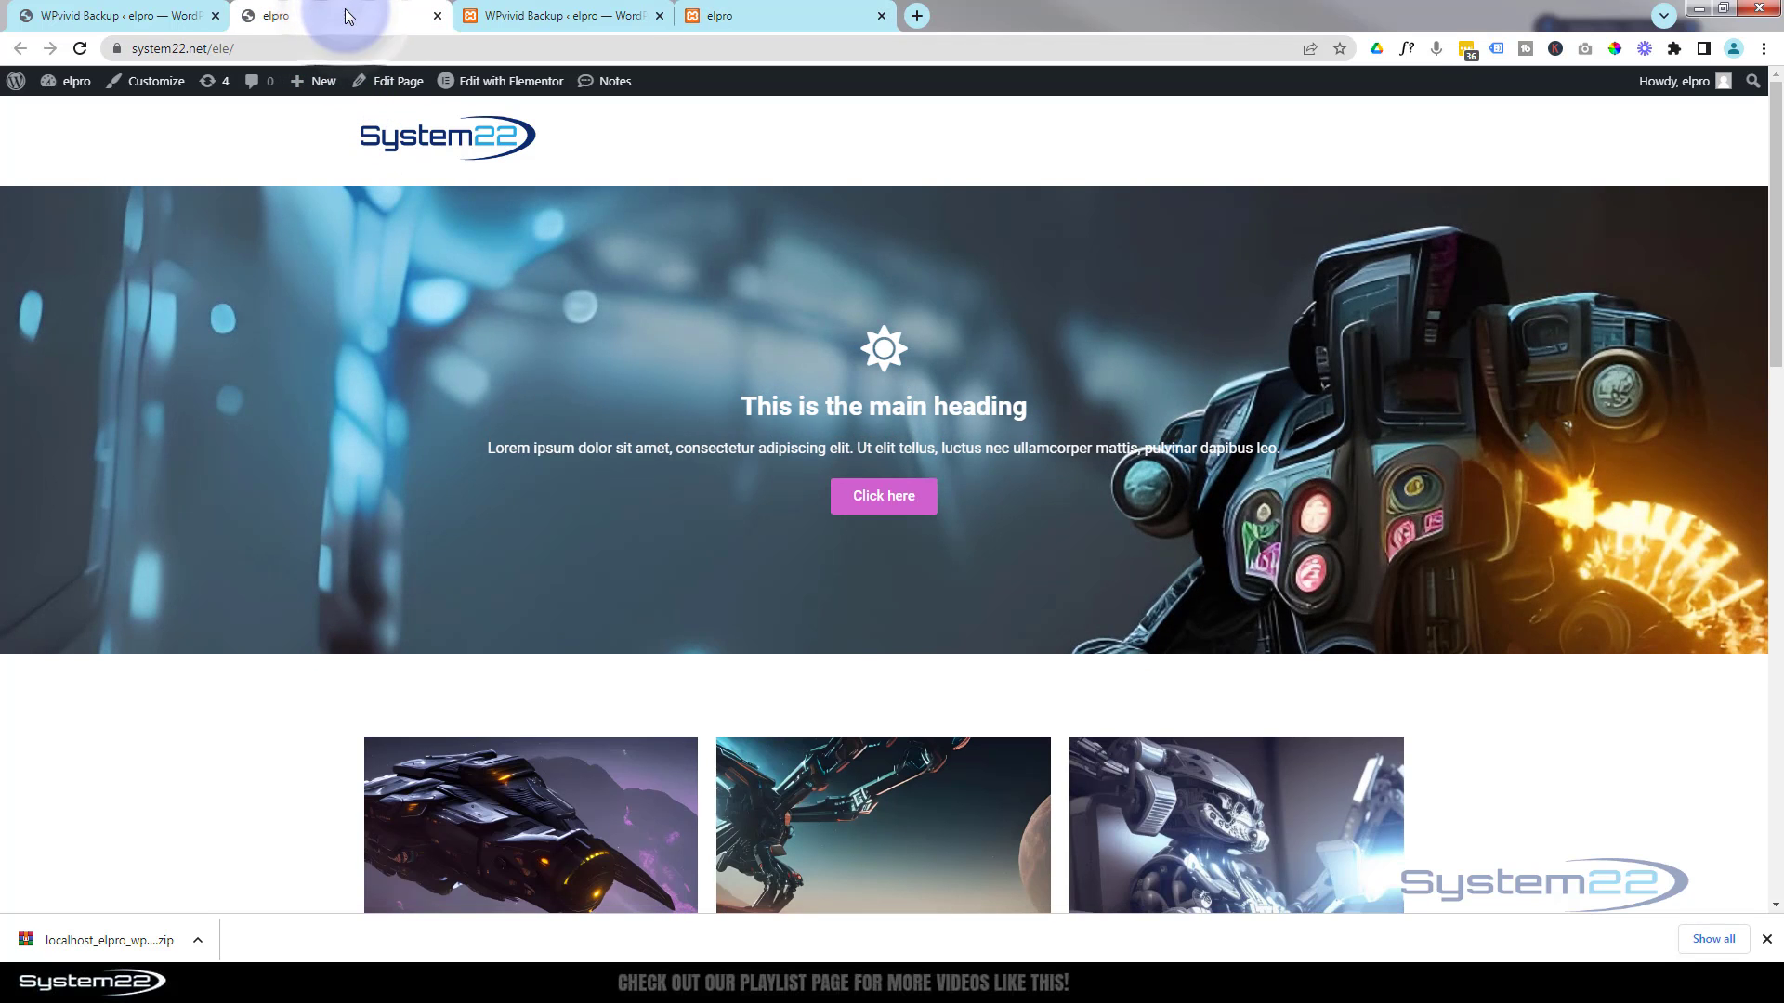
click(535, 16)
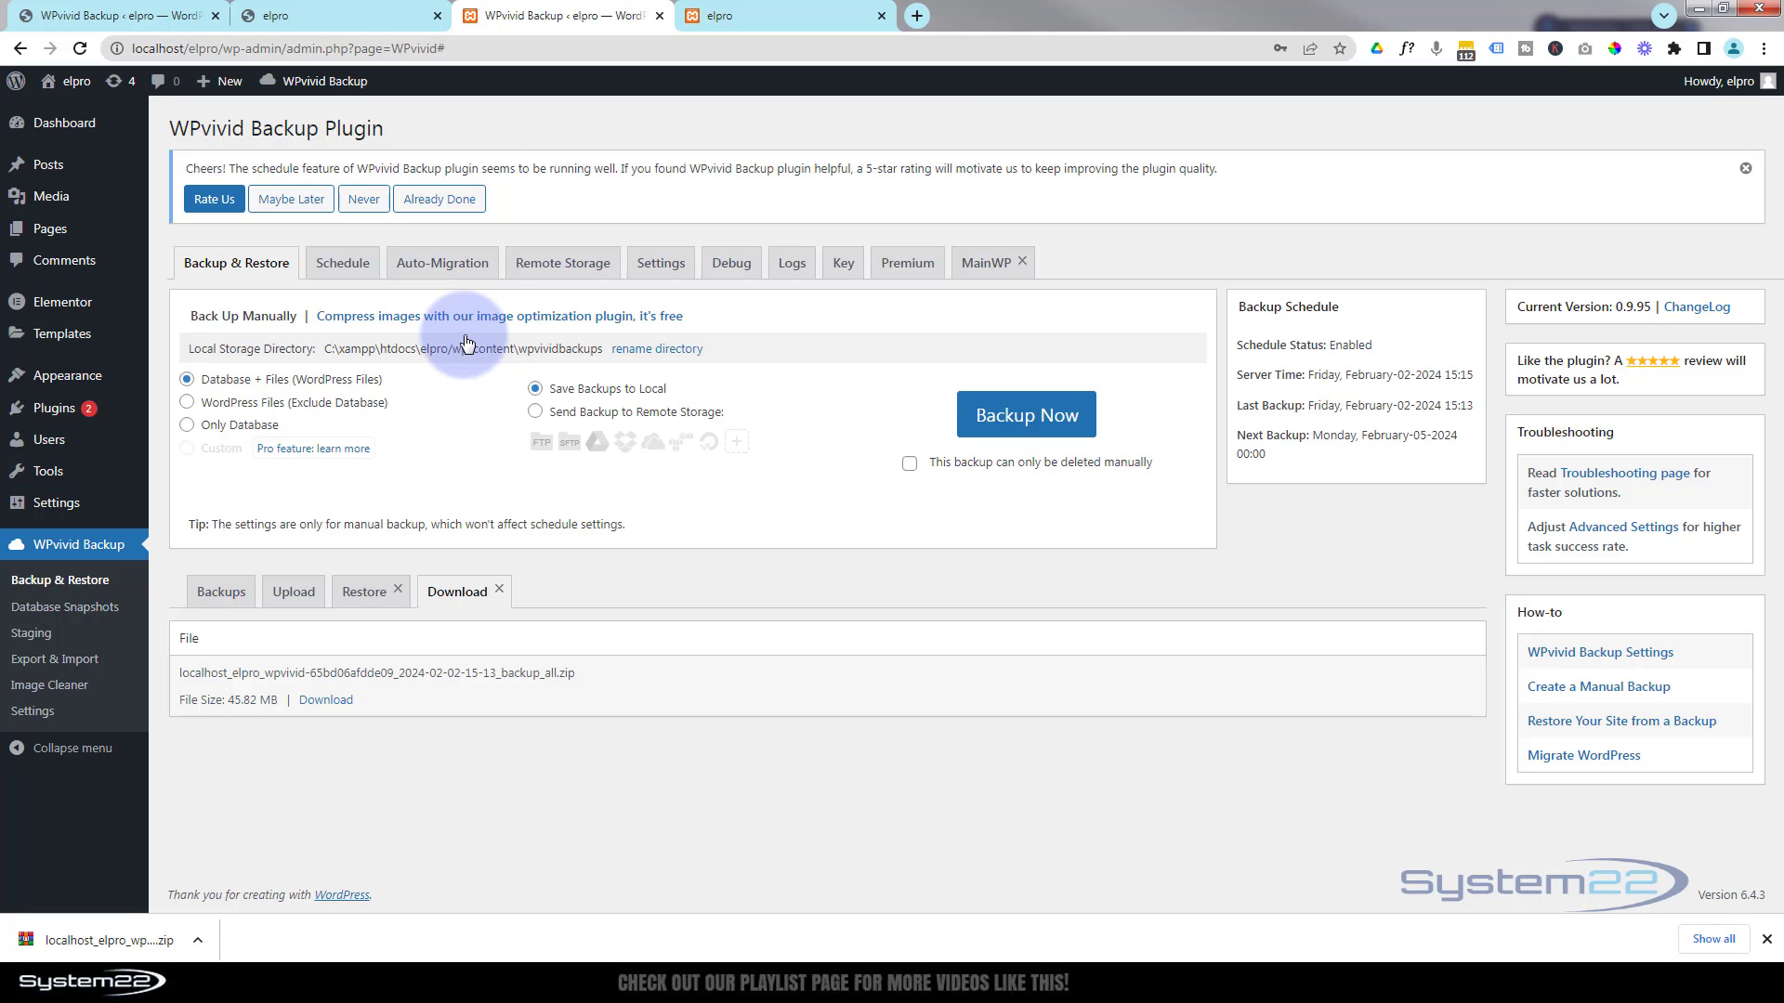
click(378, 16)
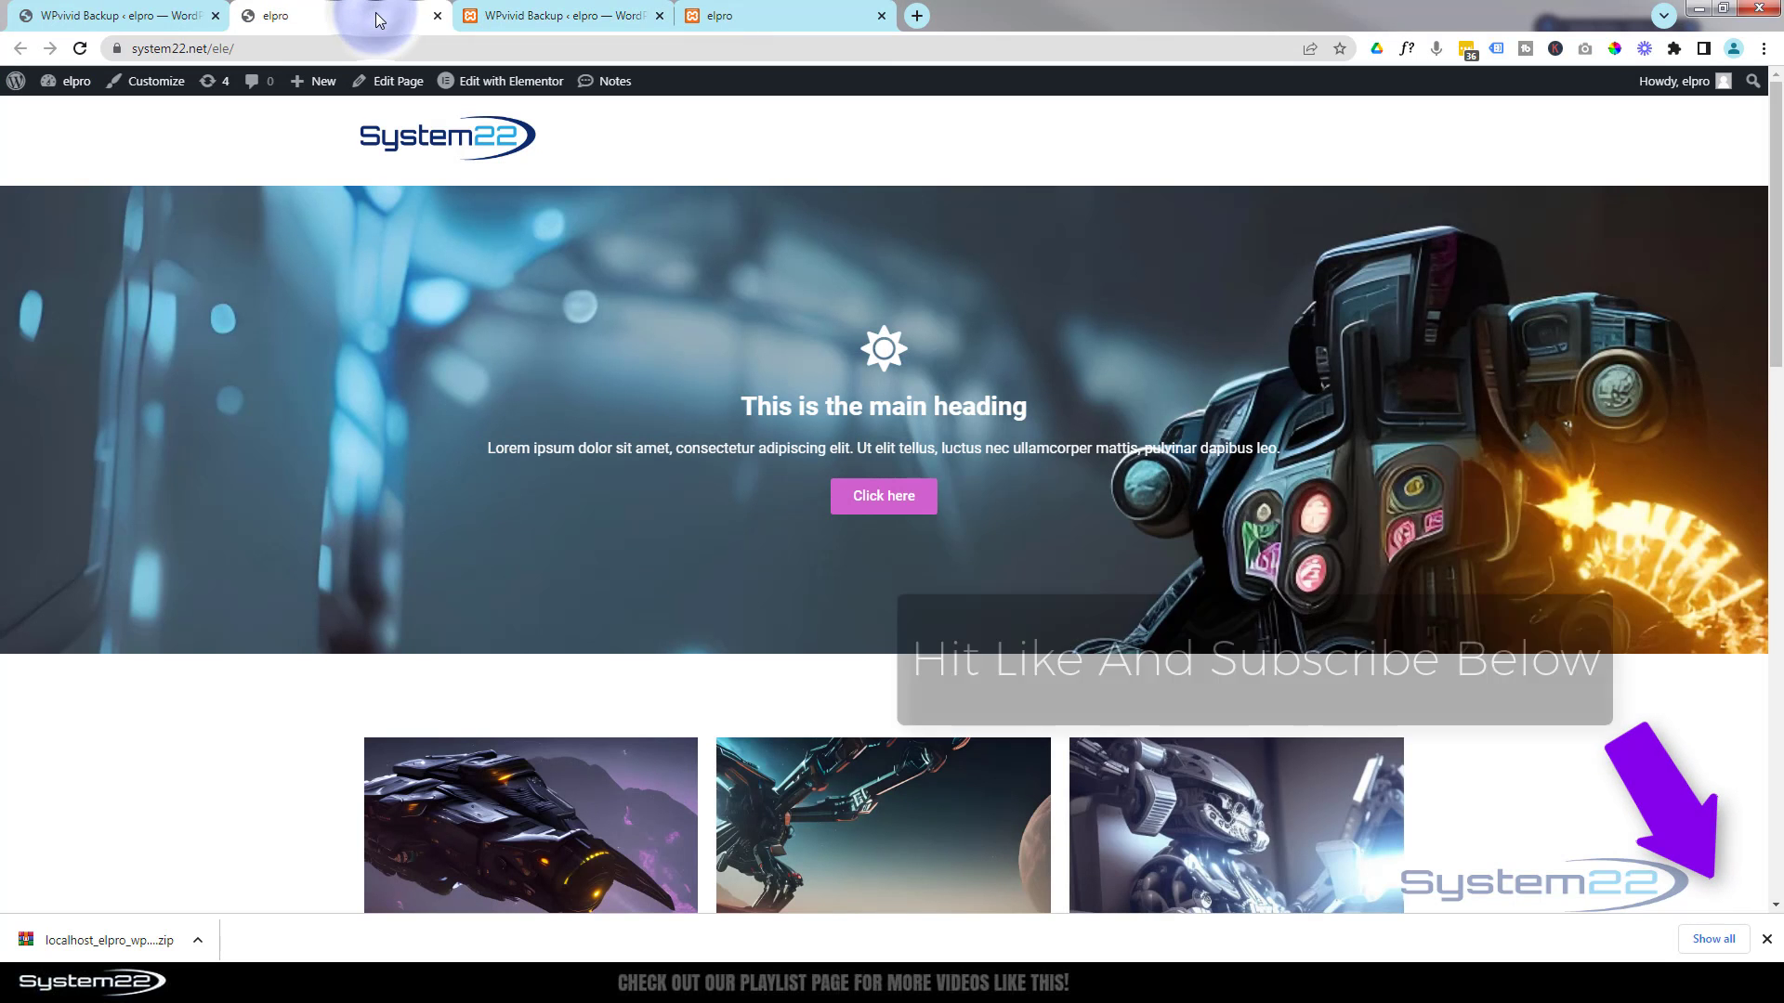
click(822, 17)
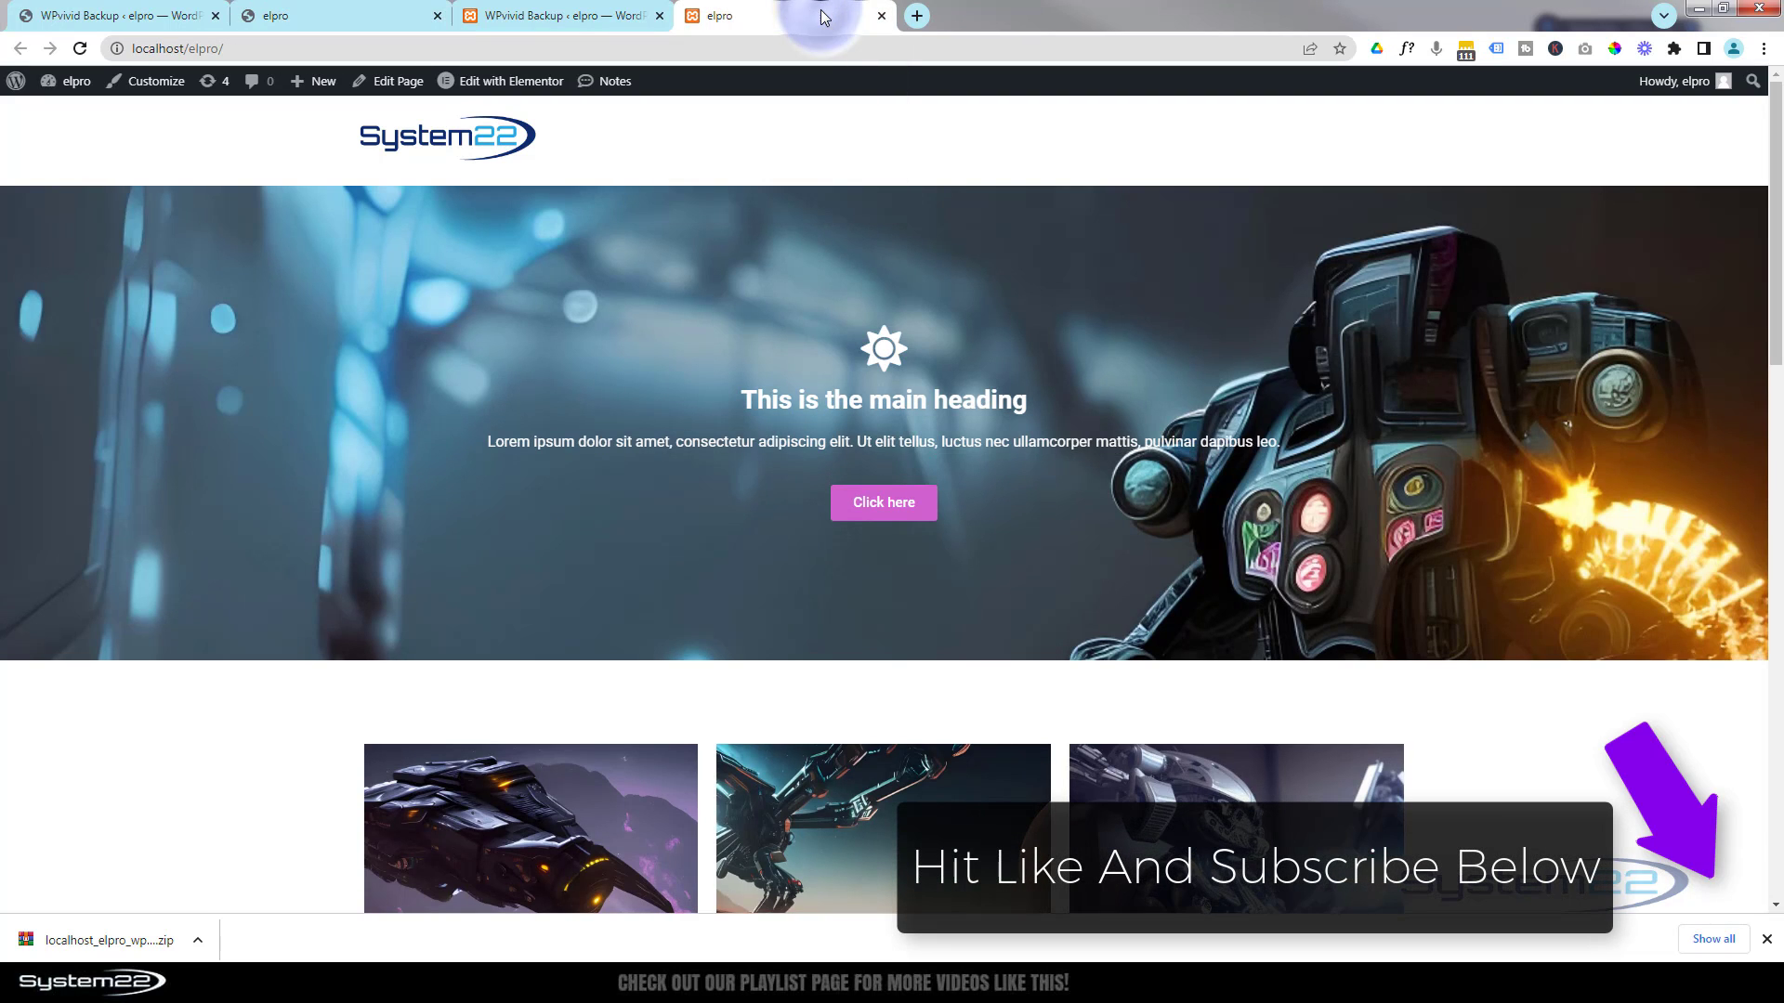